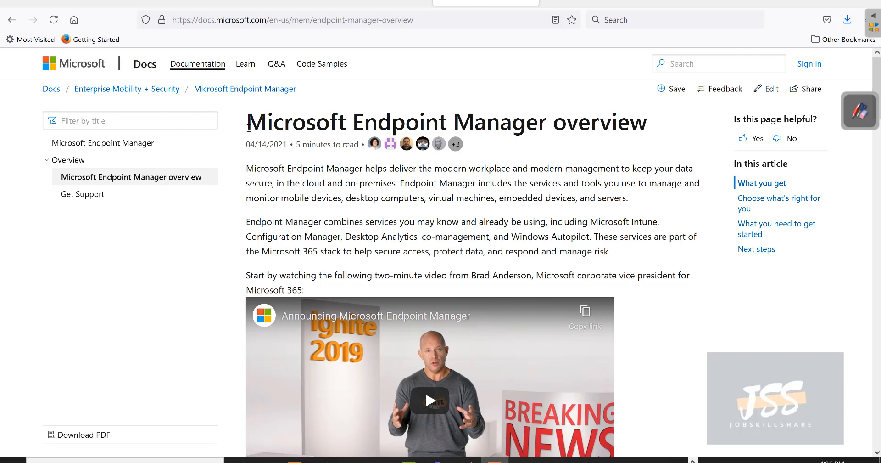
Step: Highlight the Microsoft Endpoint Manager page title and the Microsoft Intune service name
left_click_drag(248, 127, 550, 125)
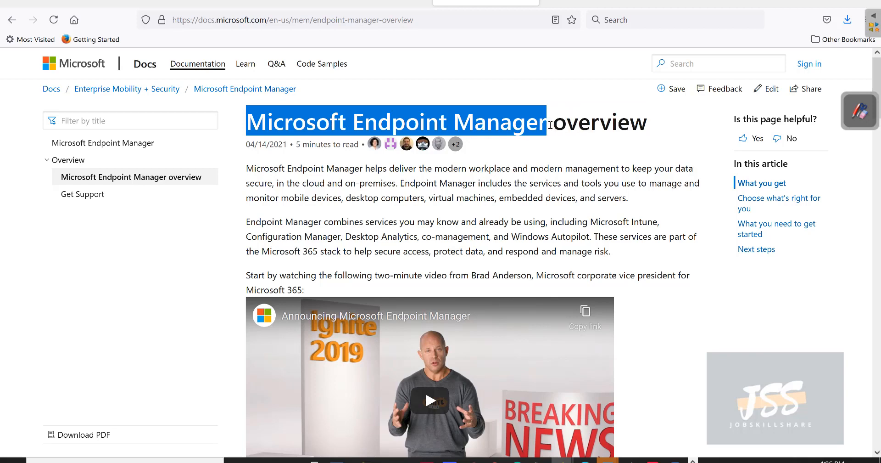
scroll(549, 125, "down", 8)
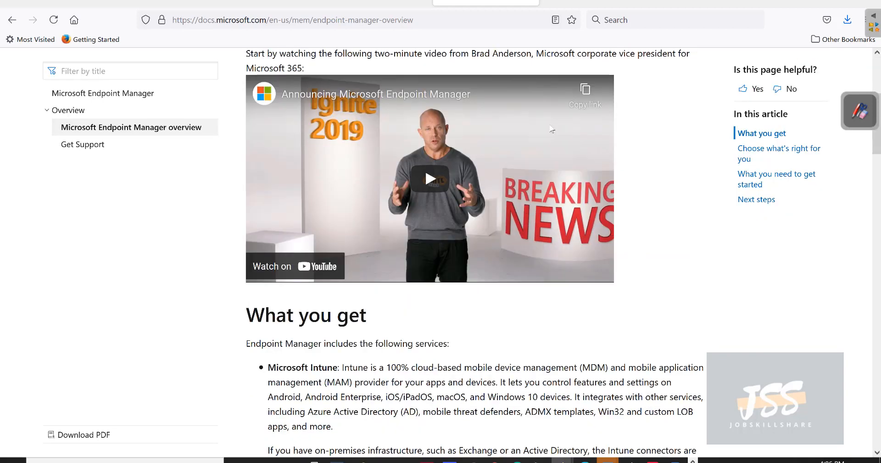
scroll(550, 129, "down", 4)
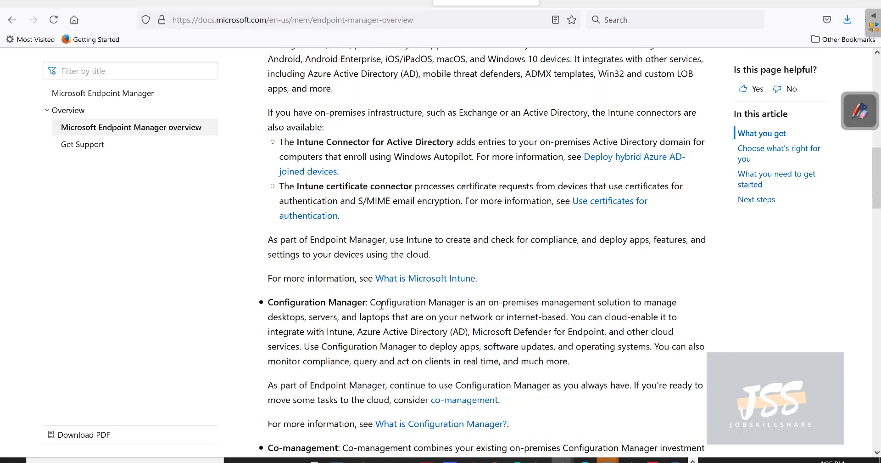
scroll(381, 305, "up", 2)
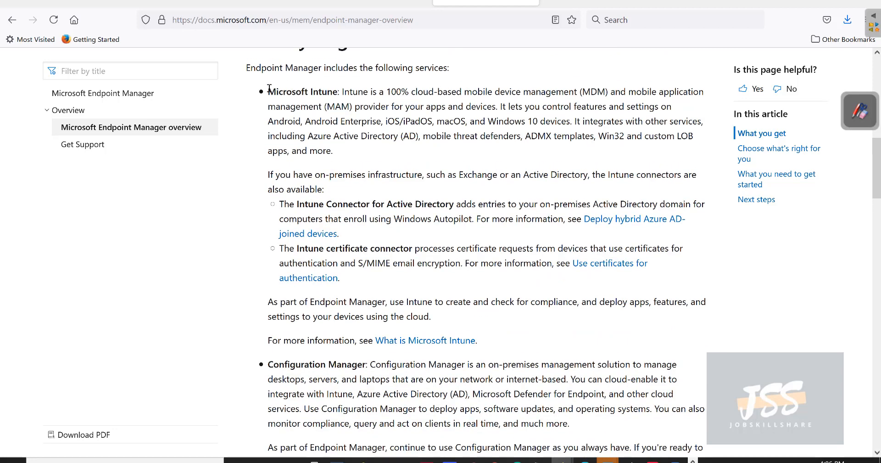
left_click_drag(268, 91, 342, 91)
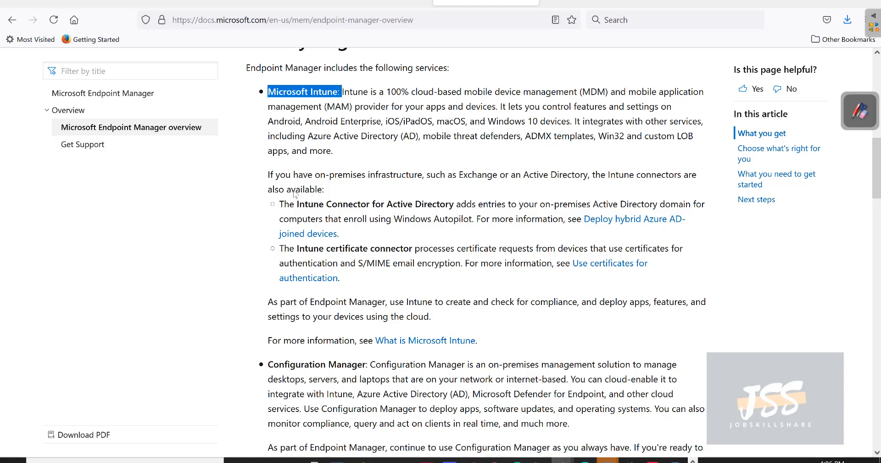
Step: Highlight Configuration Manager and its on-premises management phrase in the overview
scroll(294, 199, "down", 2)
scroll(294, 199, "down", 3)
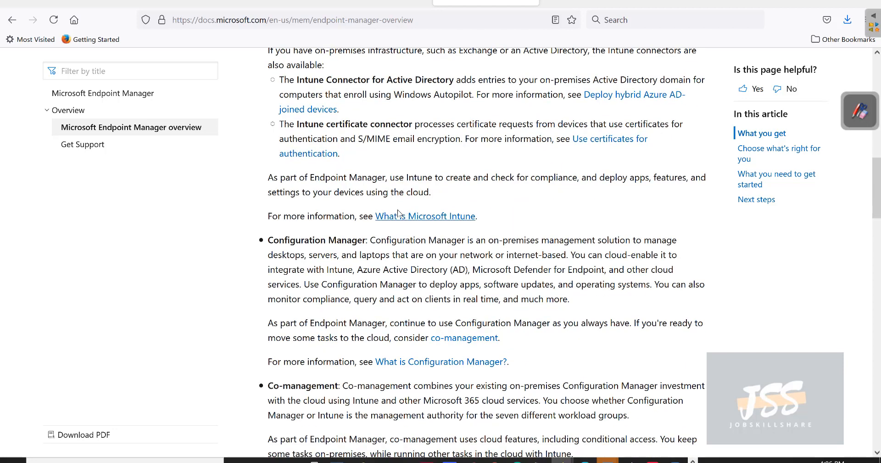
scroll(398, 213, "down", 3)
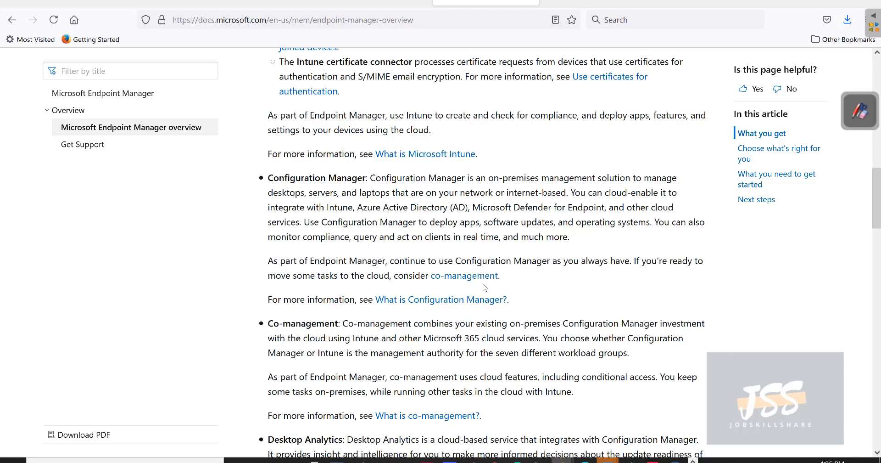
left_click_drag(367, 177, 268, 177)
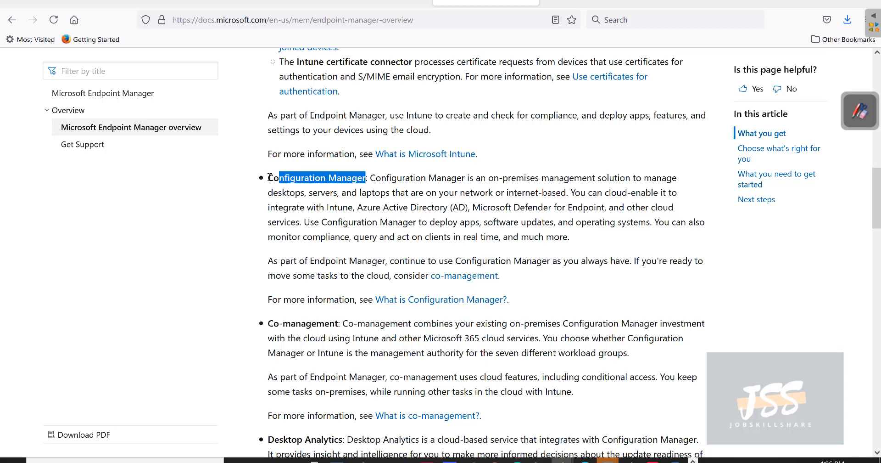
left_click(389, 183)
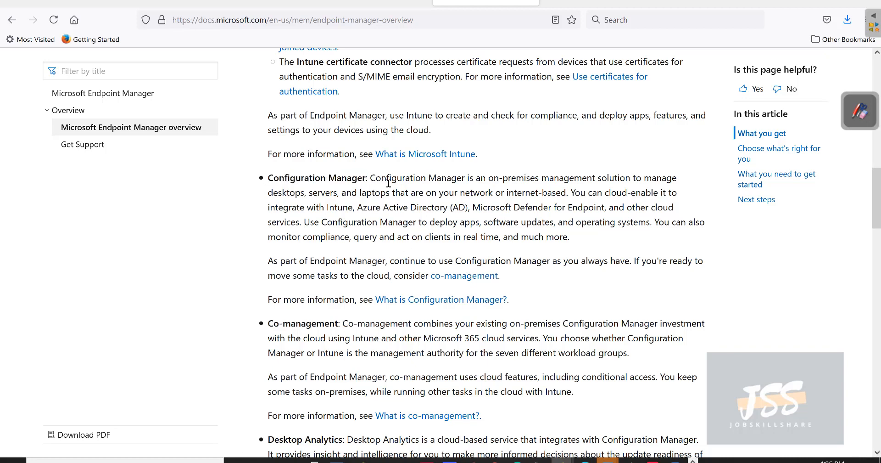
left_click_drag(494, 178, 581, 181)
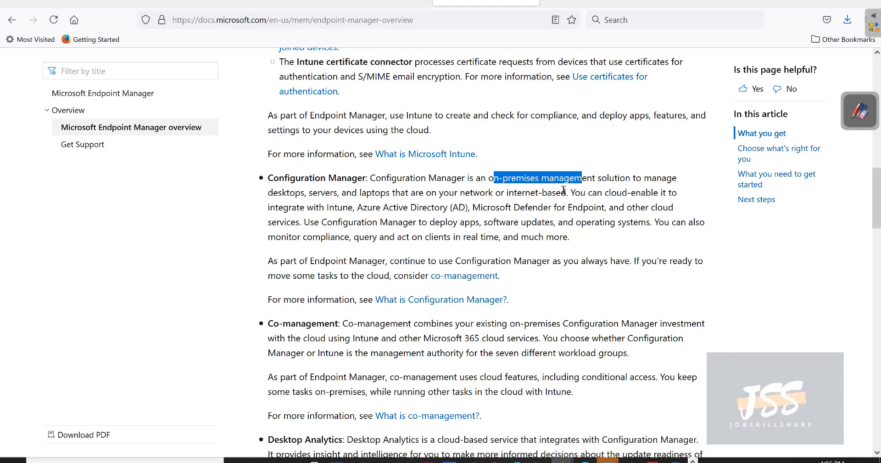
left_click(563, 190)
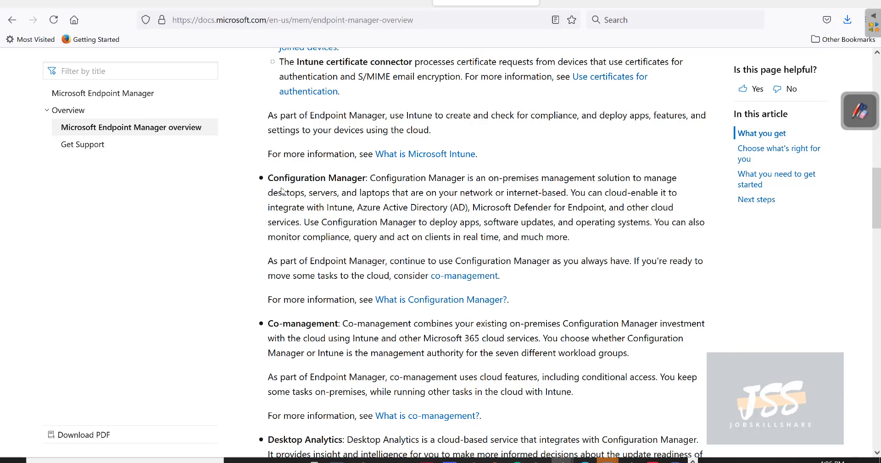
Step: Re-read the Microsoft Intune bullet, then switch to the Indeed SCCM job search
scroll(284, 191, "up", 4)
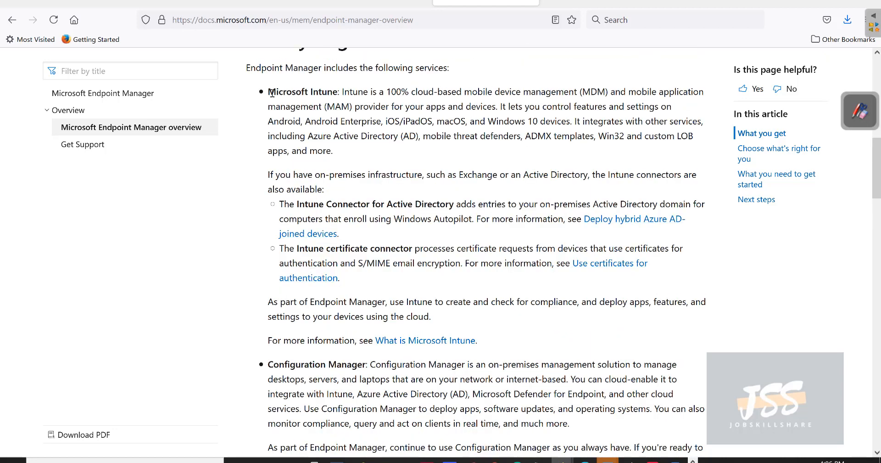
left_click_drag(269, 92, 355, 95)
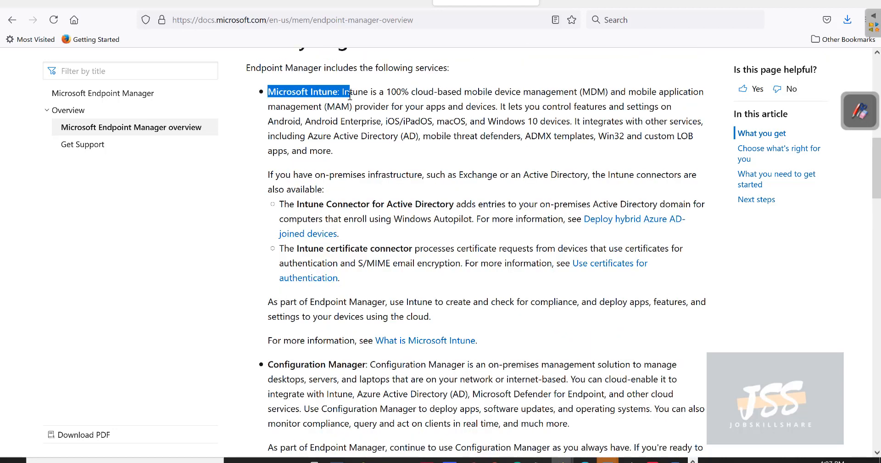
scroll(228, 379, "down", 3)
left_click_drag(267, 240, 357, 241)
scroll(318, 297, "up", 1)
scroll(318, 297, "up", 1)
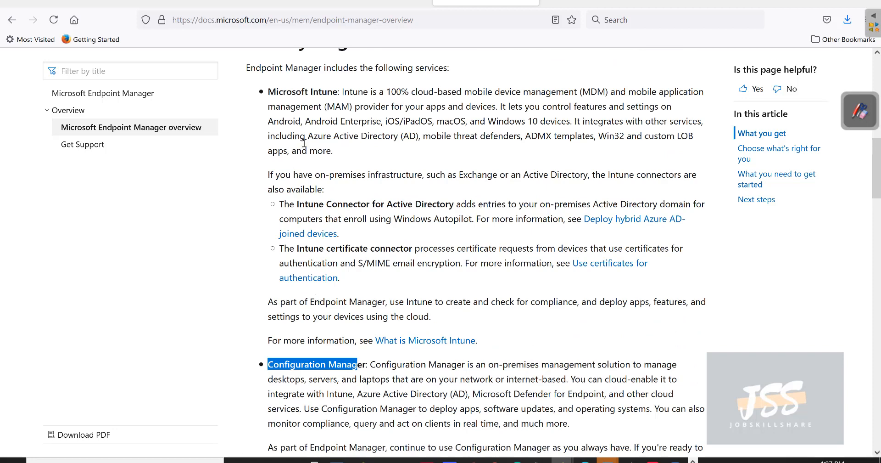
left_click_drag(340, 91, 262, 93)
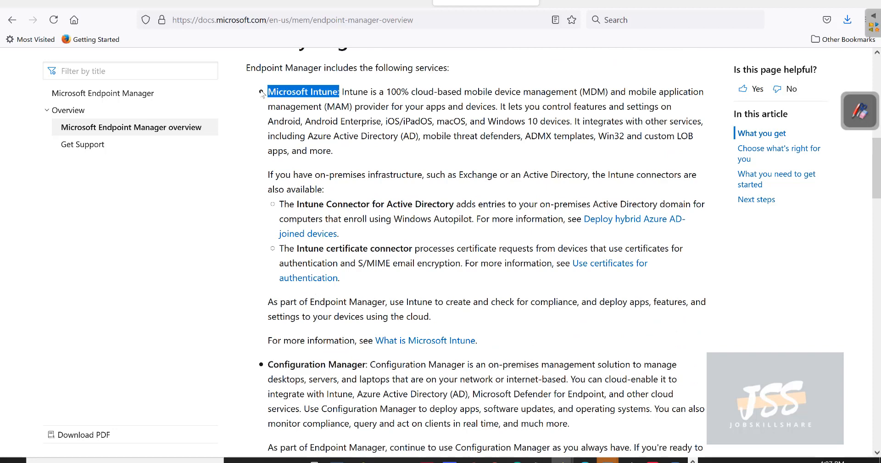
scroll(330, 189, "down", 1)
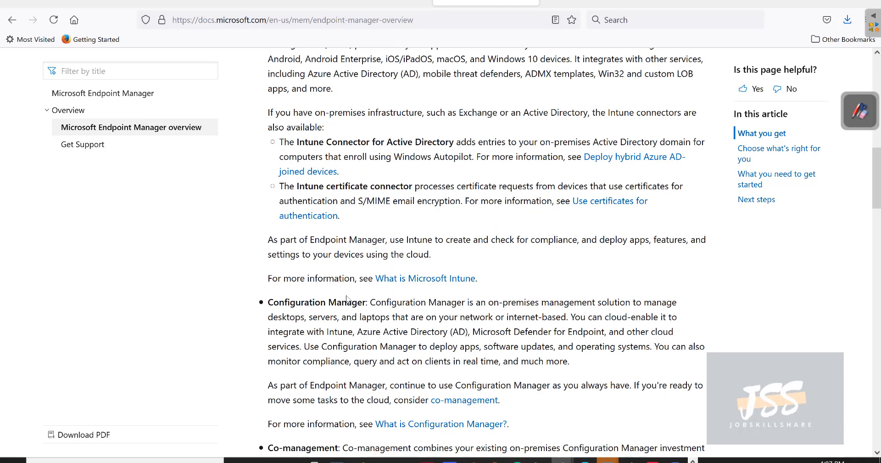
left_click_drag(403, 331, 274, 300)
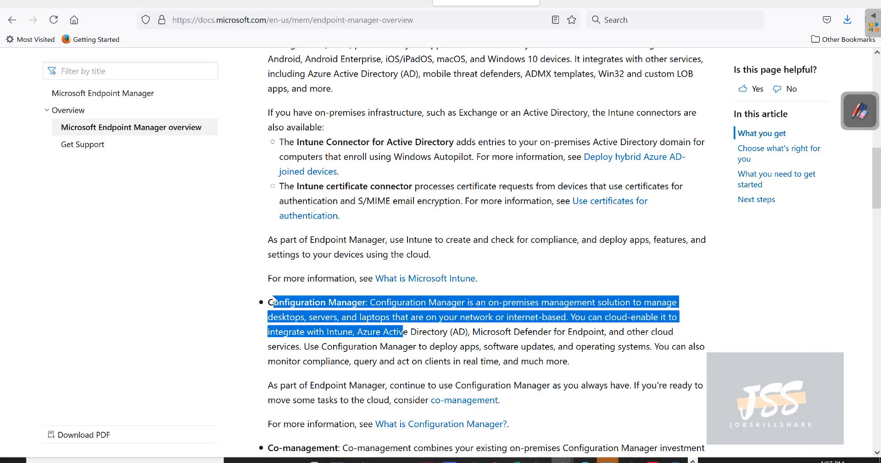
scroll(274, 301, "up", 1)
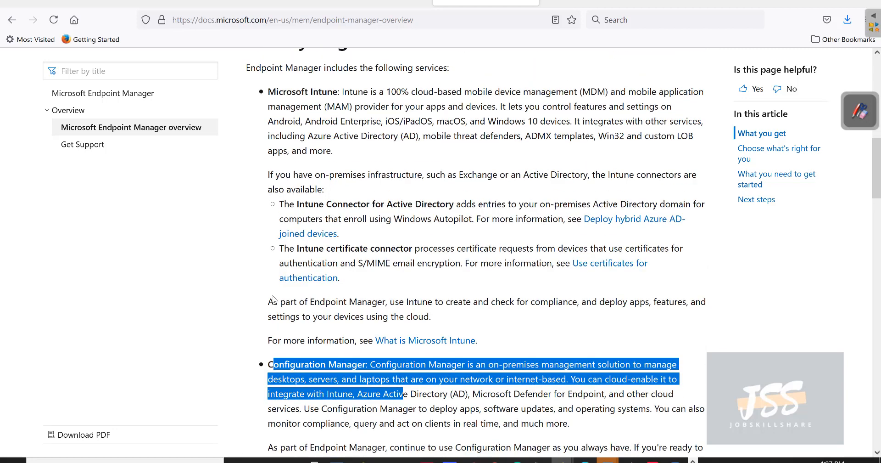
scroll(273, 299, "down", 1)
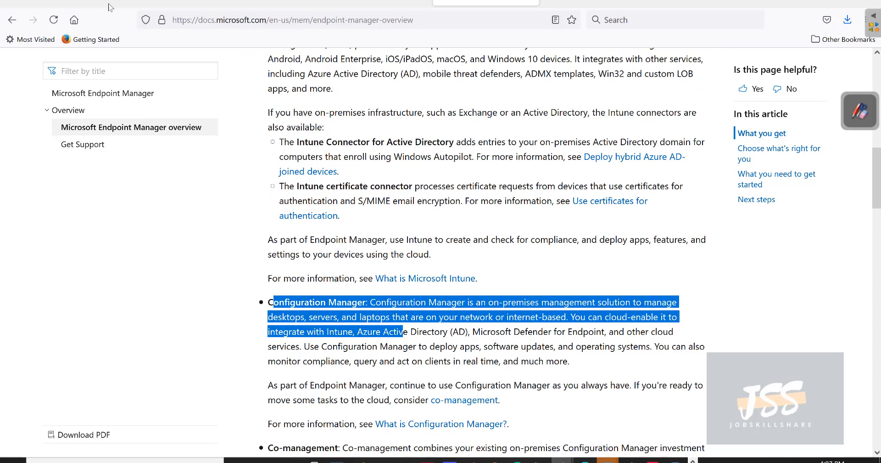
left_click(54, 5)
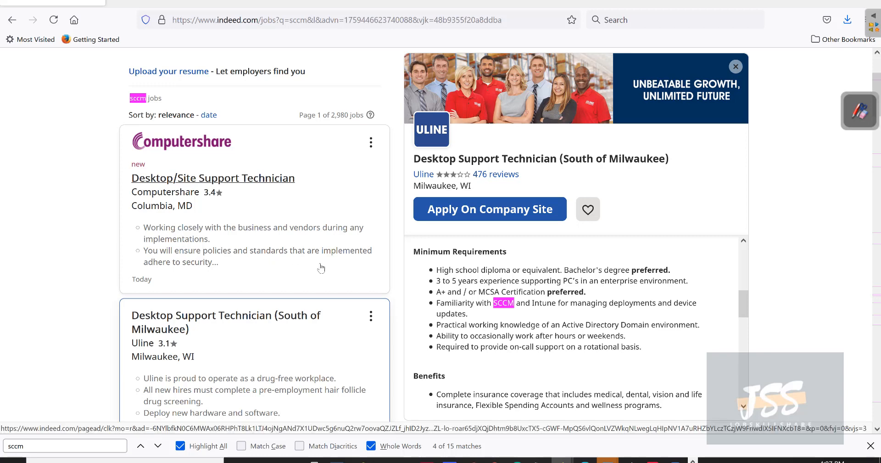
scroll(321, 268, "down", 10)
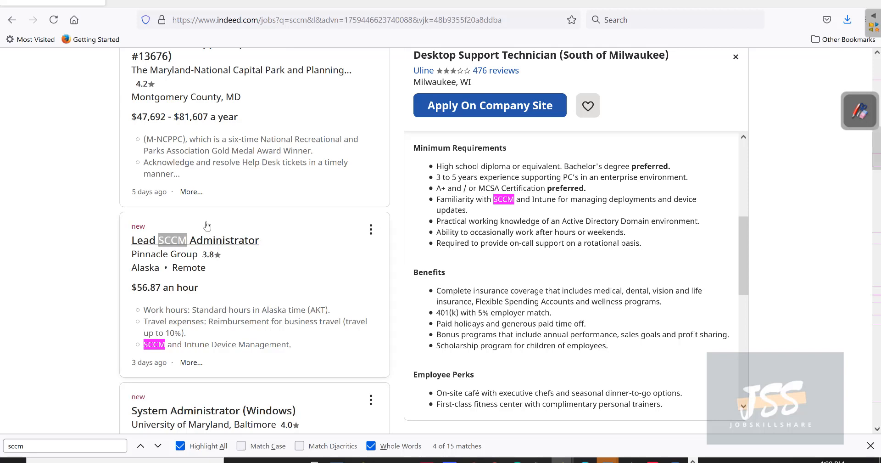
scroll(226, 292, "down", 3)
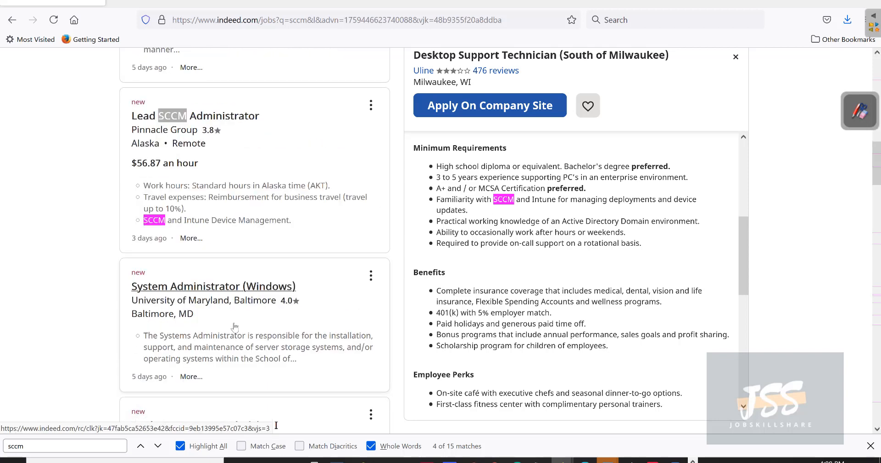
scroll(232, 300, "up", 5)
scroll(232, 275, "up", 2)
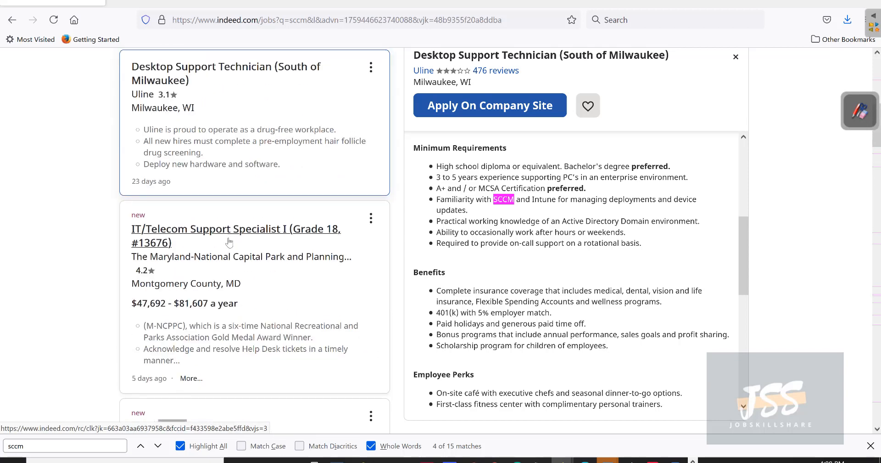
scroll(215, 179, "up", 2)
left_click(224, 137)
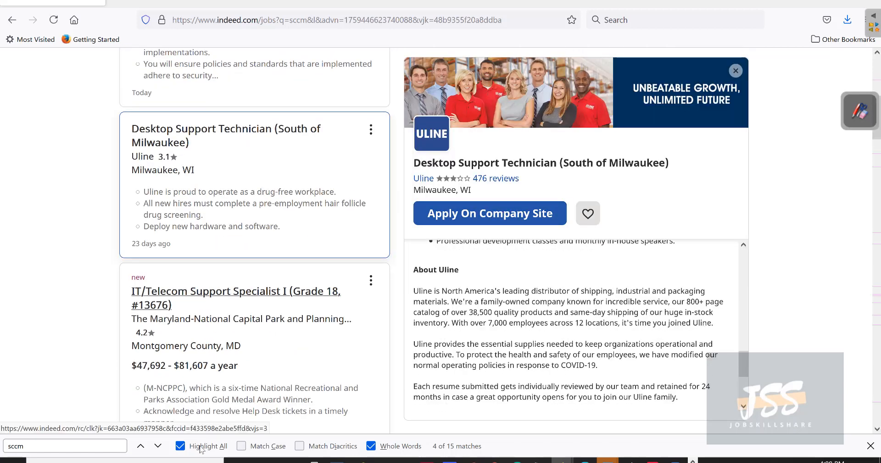
scroll(490, 356, "down", 3)
scroll(490, 356, "up", 3)
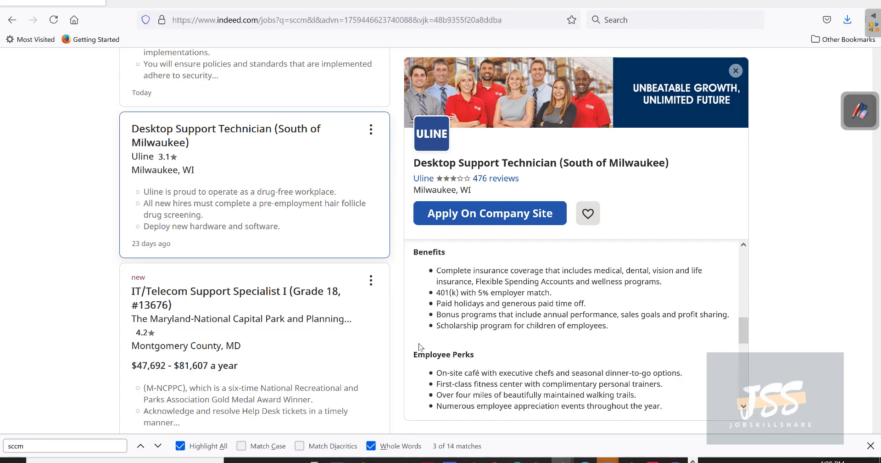
scroll(381, 343, "up", 1)
scroll(381, 343, "up", 3)
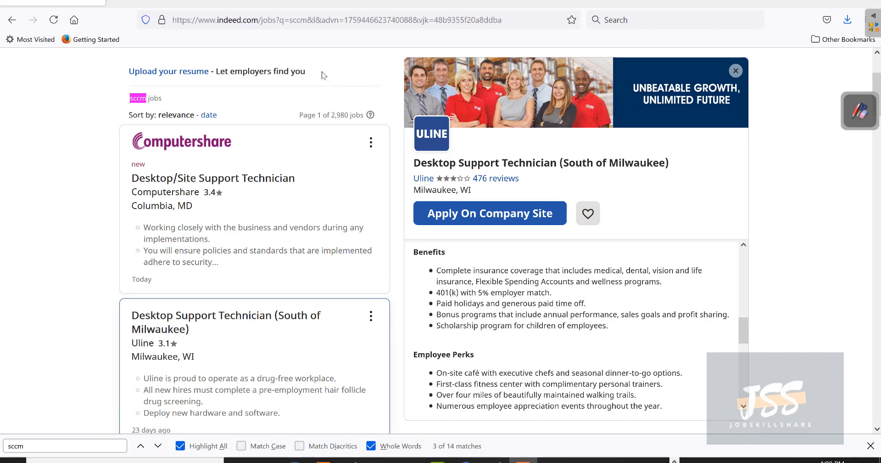
Step: From the Azure portal home, open the Resource groups list showing JSSLAB
left_click(360, 5)
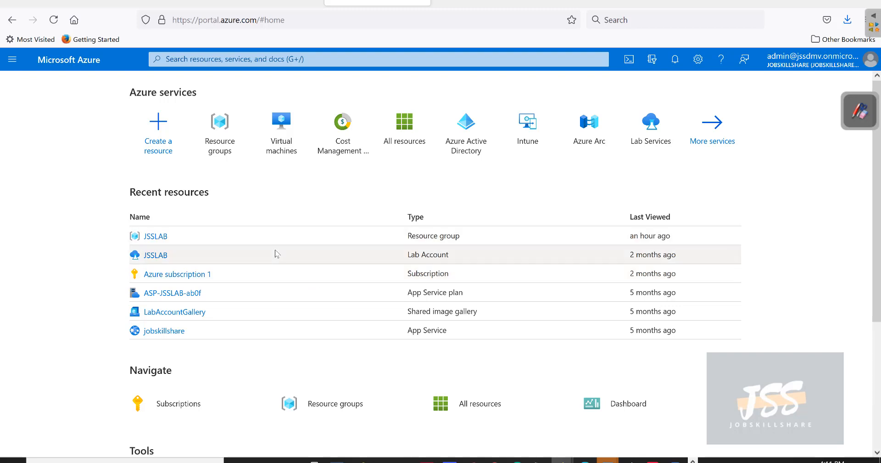
left_click(11, 59)
left_click(46, 191)
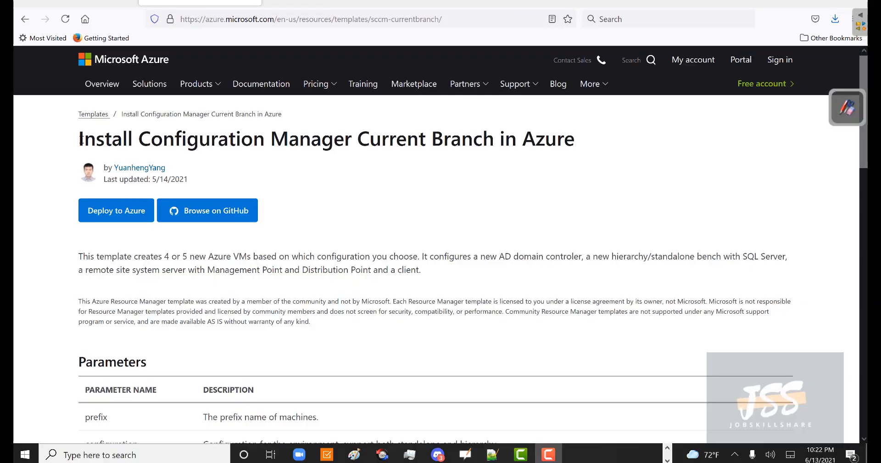
Step: Web-search the 'Install Configuration Manager Current Branch in Azure' title and open the Azure template result
left_click_drag(122, 140, 491, 141)
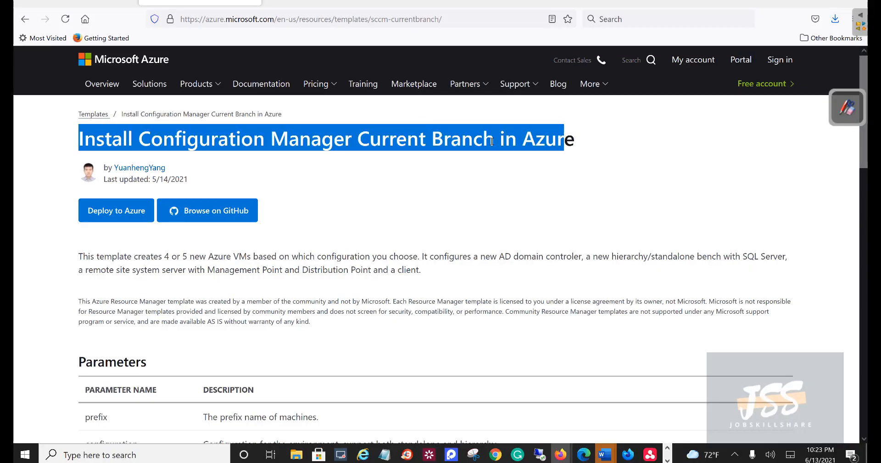
right_click(402, 141)
left_click(459, 226)
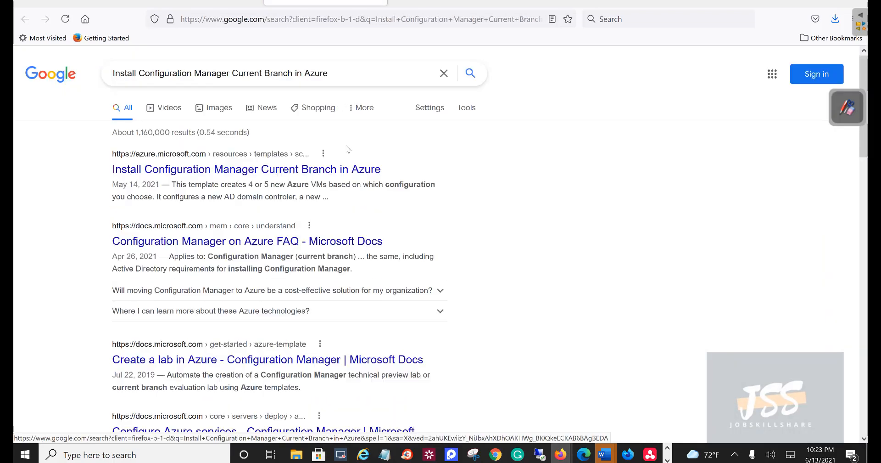
left_click_drag(168, 87, 210, 142)
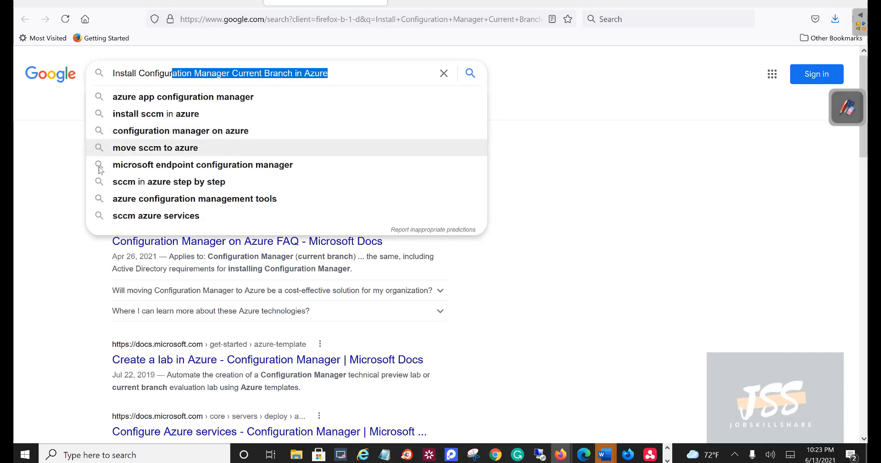
left_click(66, 181)
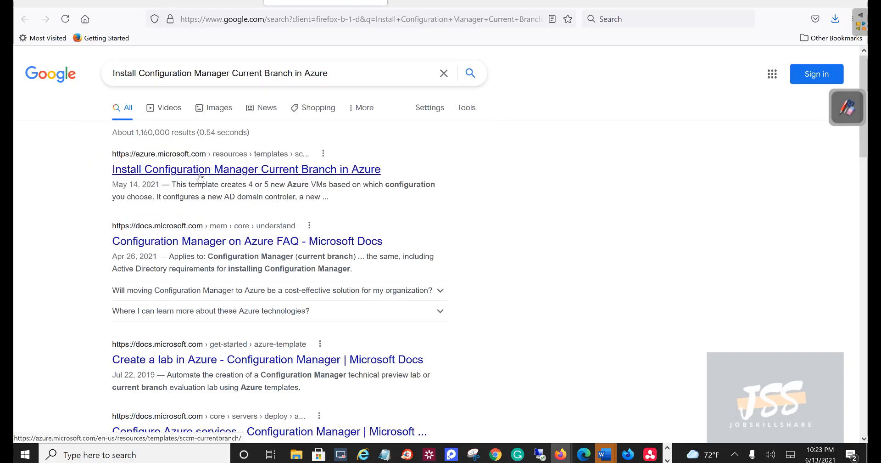
left_click(200, 176)
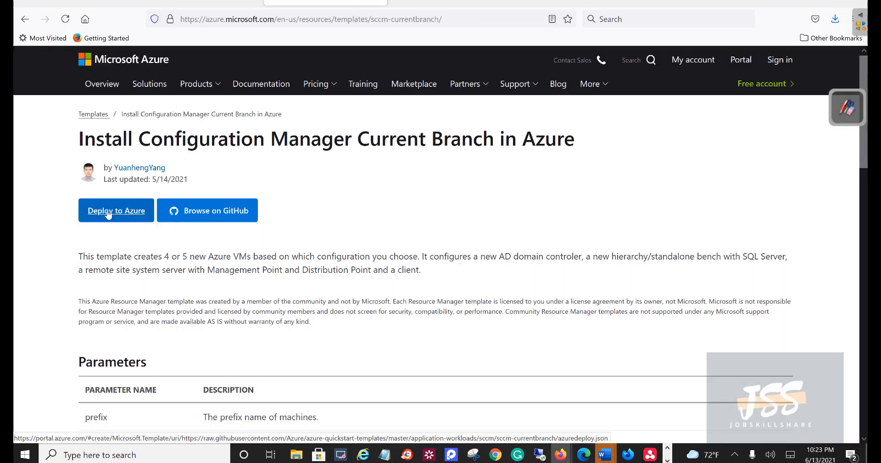
Step: Read the template description, highlighting the VM count and the full paragraph
left_click_drag(166, 168, 149, 169)
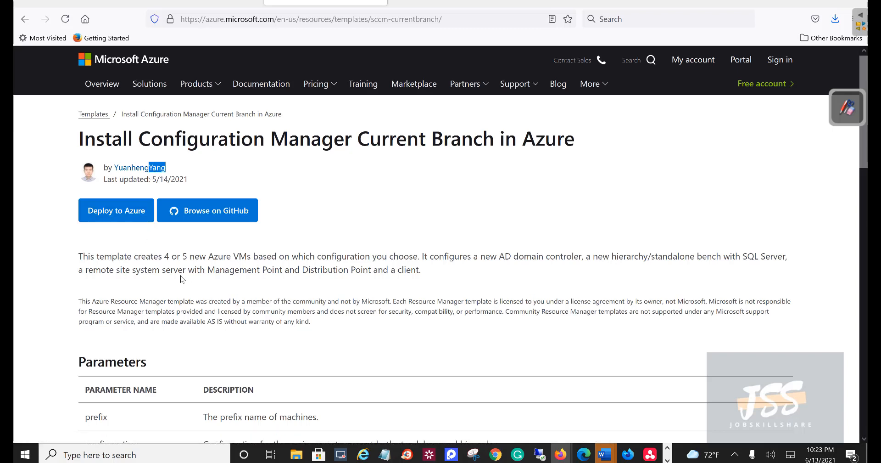
left_click_drag(168, 254, 164, 255)
left_click_drag(736, 256, 453, 273)
left_click(453, 273)
left_click_drag(221, 273, 71, 265)
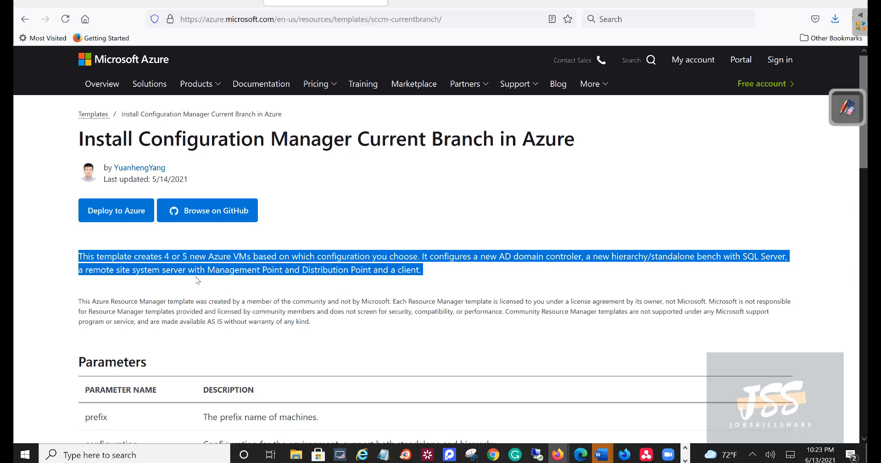
Step: Scroll past the Parameters table, noting the contoso.com domain, and select the PowerShell TemplateUri URL
scroll(196, 277, "down", 2)
left_click_drag(244, 246, 99, 237)
scroll(205, 307, "down", 2)
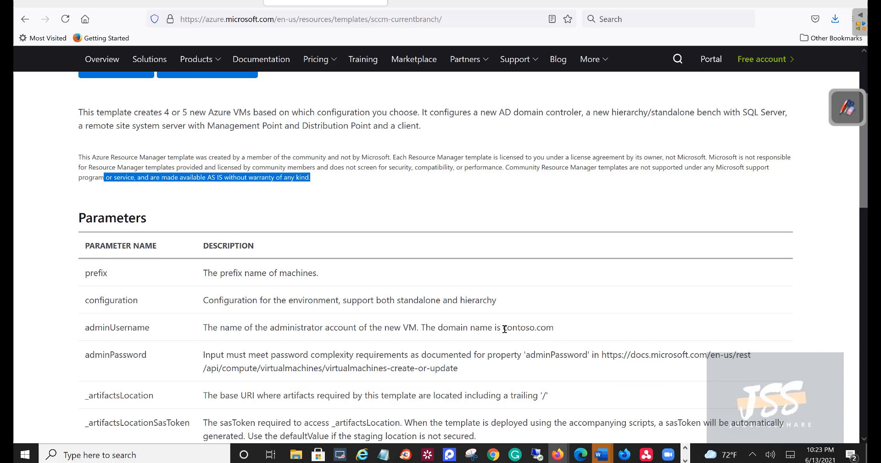
left_click_drag(504, 328, 567, 330)
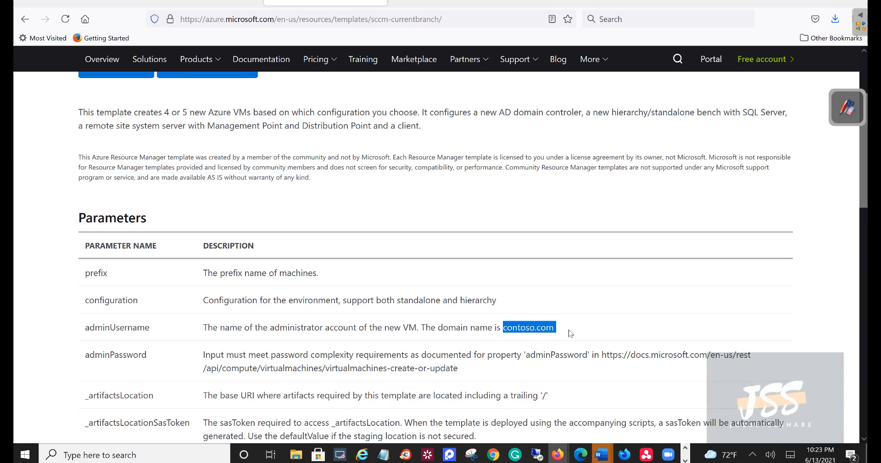
left_click_drag(557, 330, 506, 330)
scroll(506, 330, "down", 8)
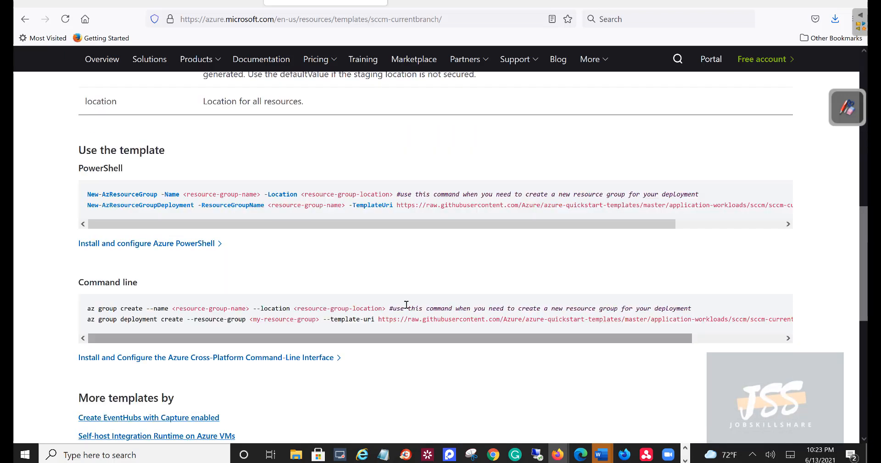
left_click_drag(413, 226, 512, 225)
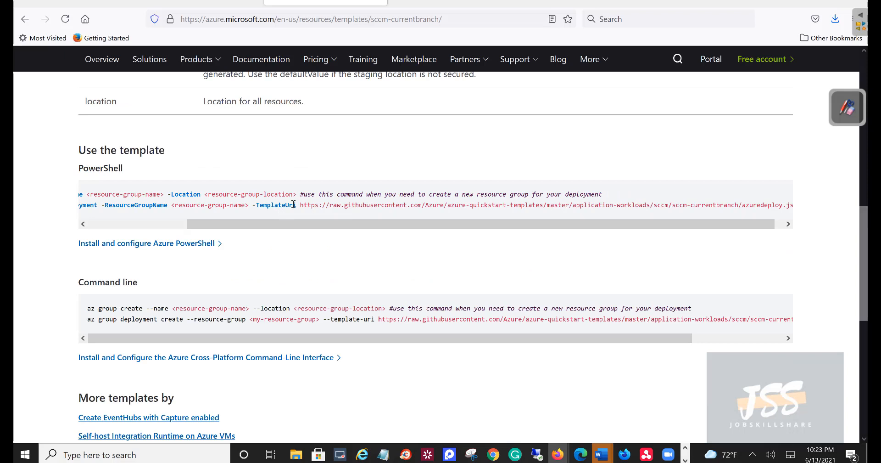
left_click_drag(301, 205, 806, 216)
Step: Open azuredeploy.json in a new tab and review its networkSettings and DCConfiguration.zip script
right_click(761, 205)
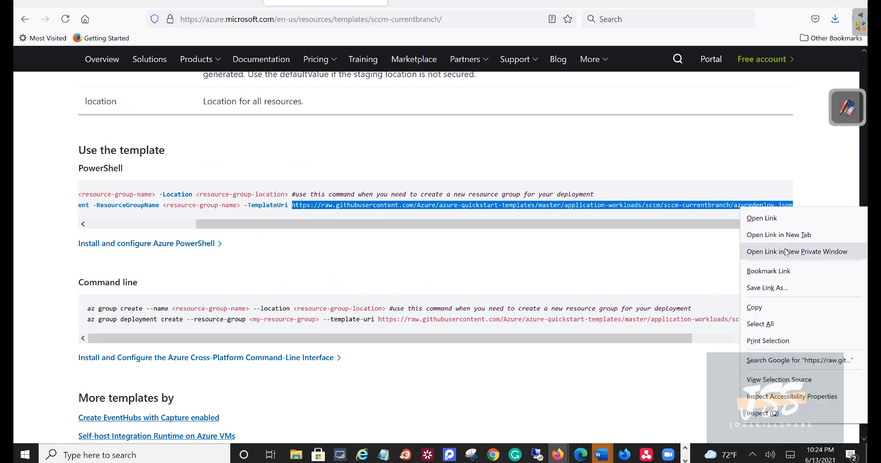
left_click(778, 235)
left_click(452, 3)
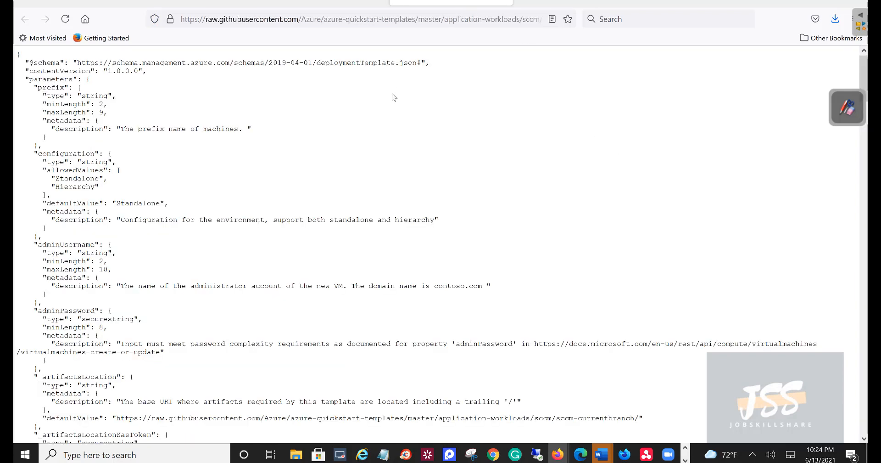
scroll(165, 212, "down", 15)
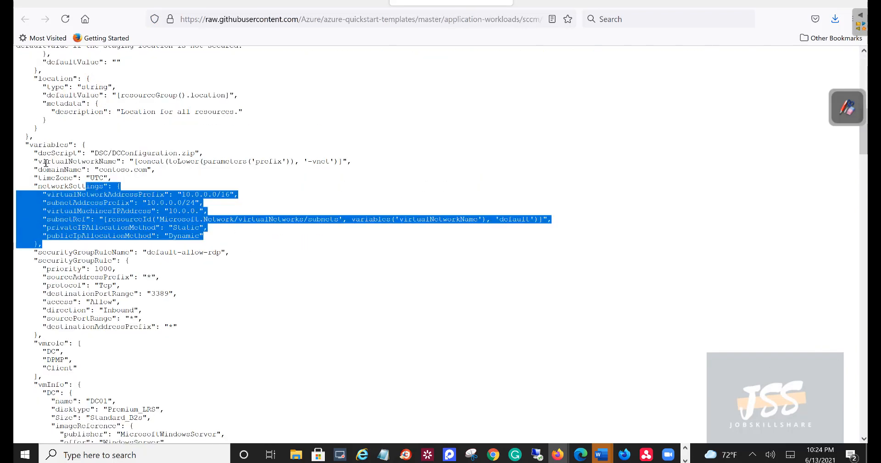
left_click_drag(247, 248, 32, 161)
scroll(169, 224, "down", 2)
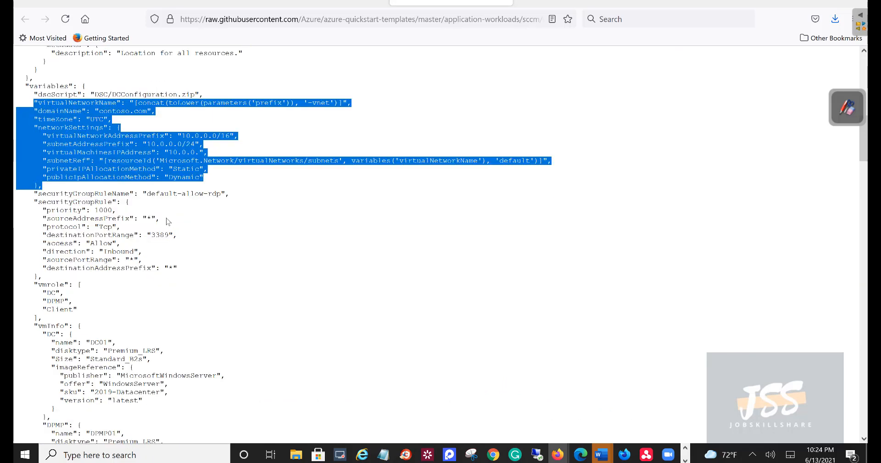
left_click_drag(112, 93, 202, 93)
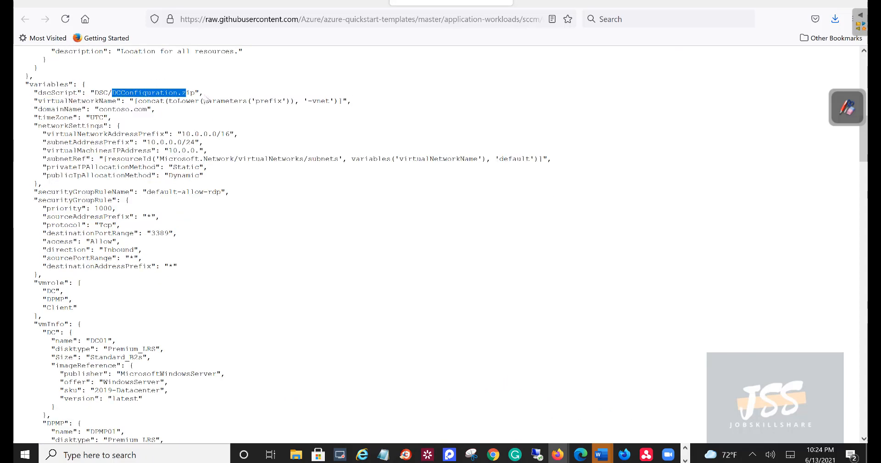
Step: Review the vmrole list, the vmInfo section and the DC01 virtual machine definition
scroll(183, 211, "down", 2)
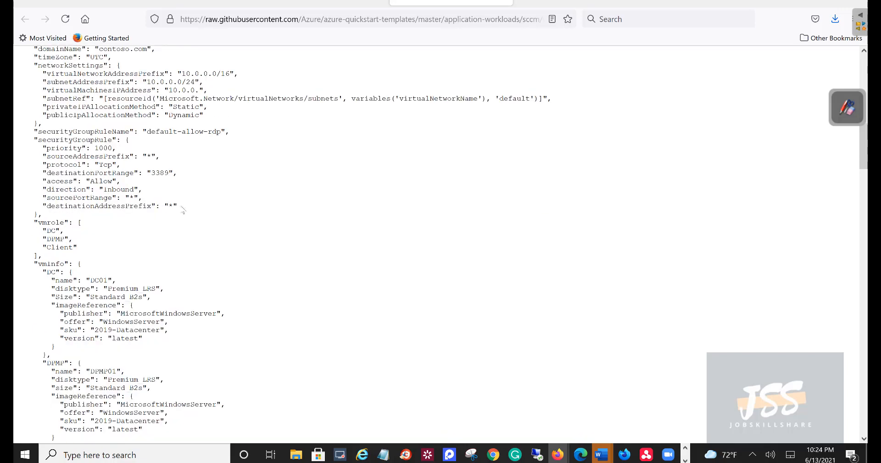
left_click_drag(178, 206, 41, 179)
scroll(73, 183, "down", 2)
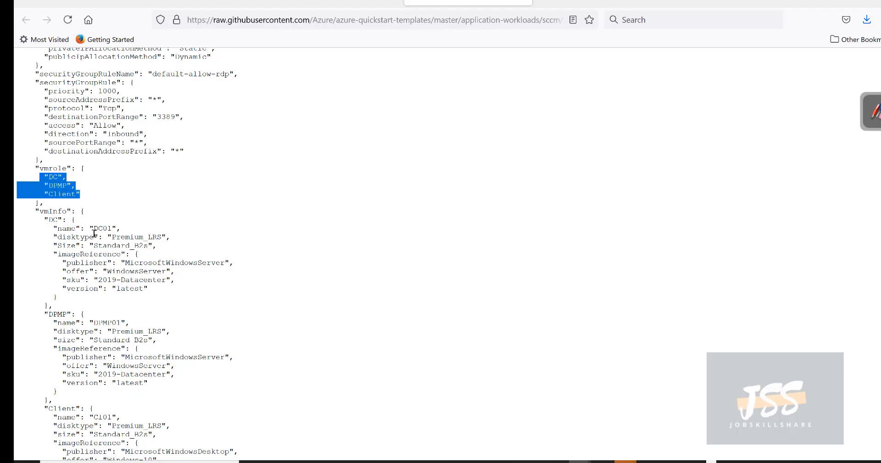
left_click(65, 225)
left_click_drag(39, 210, 71, 210)
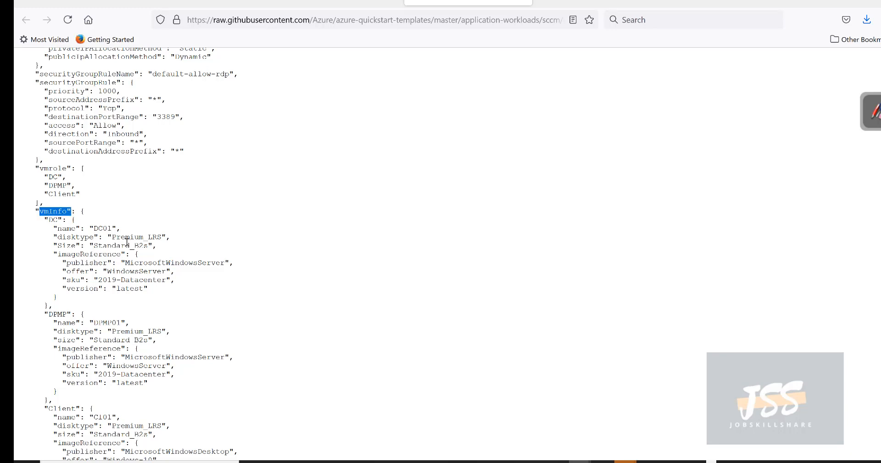
left_click_drag(151, 293, 30, 229)
scroll(45, 243, "down", 4)
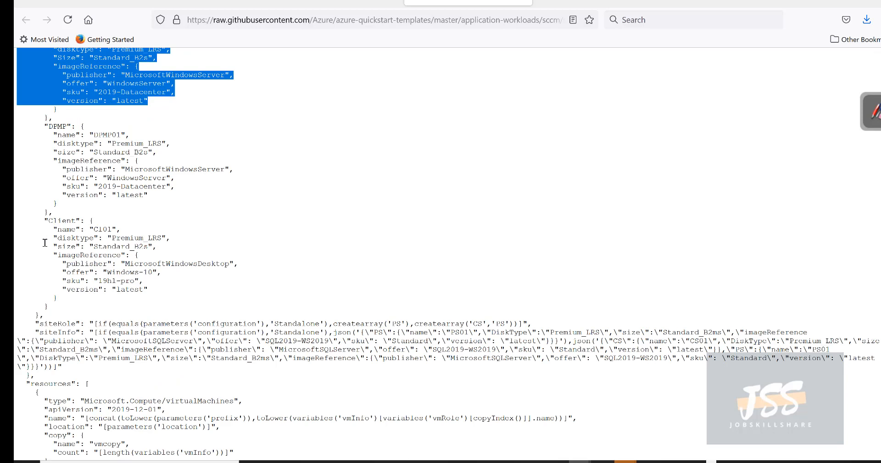
scroll(110, 251, "down", 5)
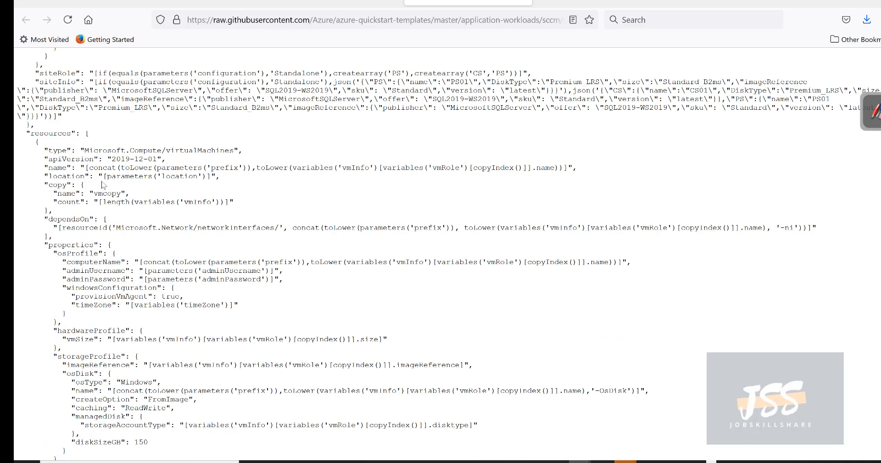
Step: Return to the template page and choose Deploy to Azure for the sccm-currentbranch template
left_click(338, 2)
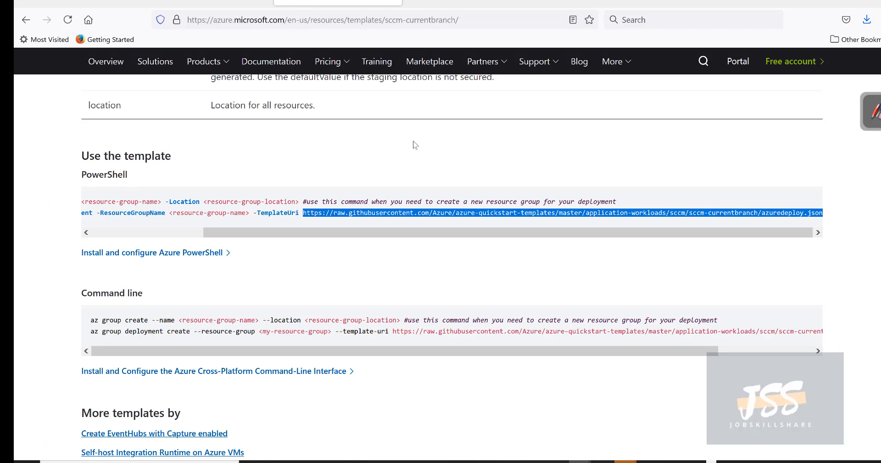
scroll(415, 145, "up", 11)
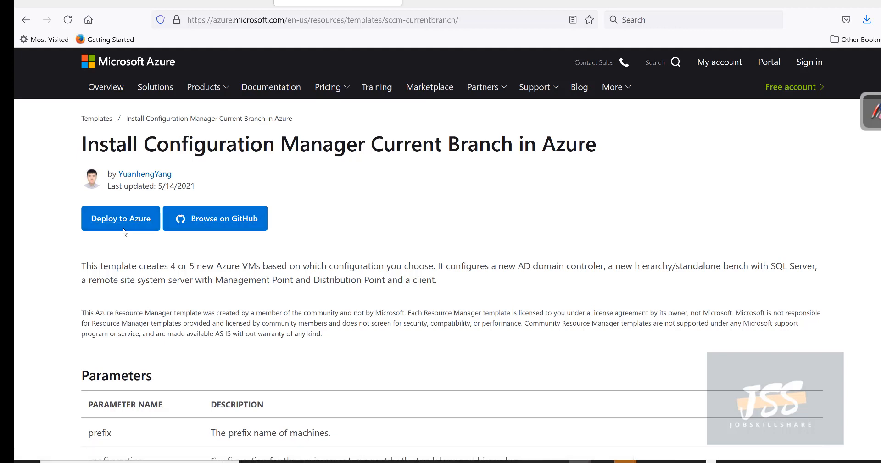
left_click_drag(144, 272, 14, 273)
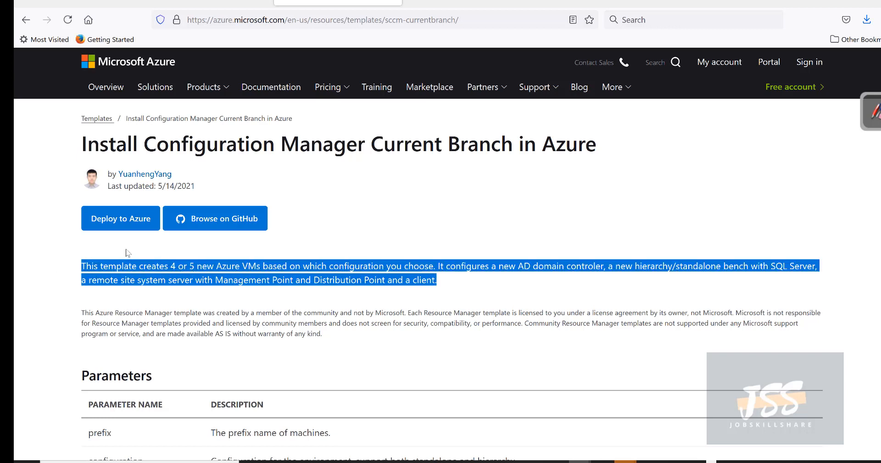
left_click(115, 221)
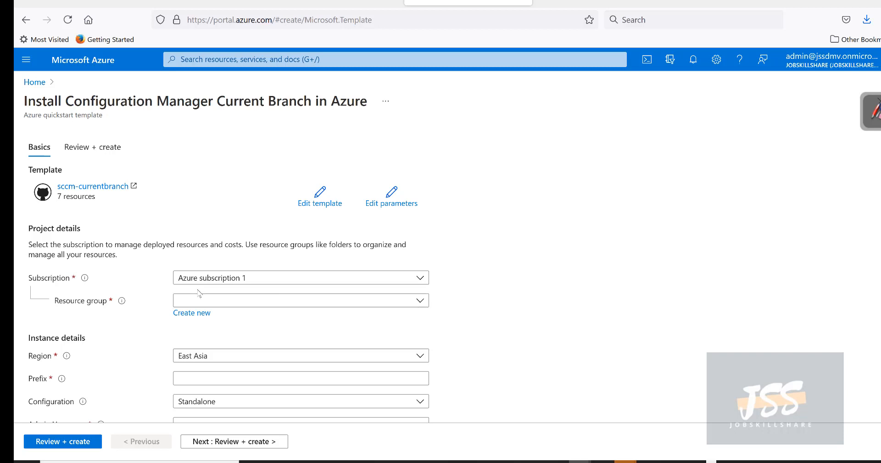
Step: Create a new resource group named cmcblab for this deployment
scroll(200, 293, "down", 2)
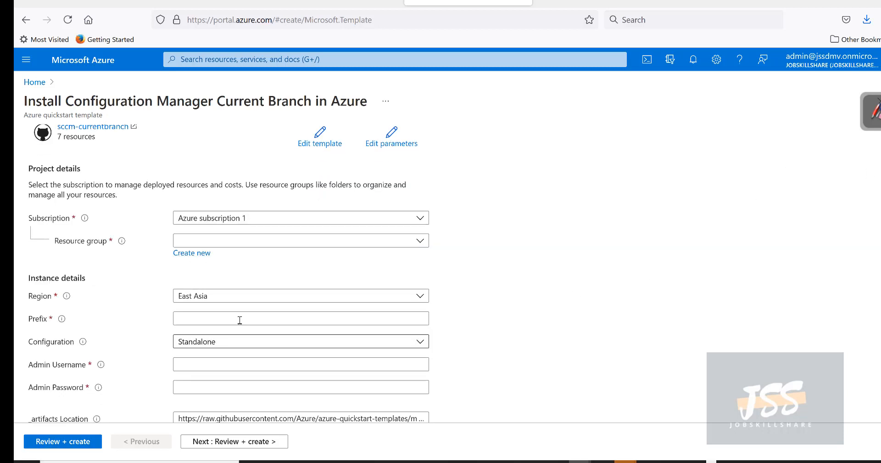
left_click(193, 253)
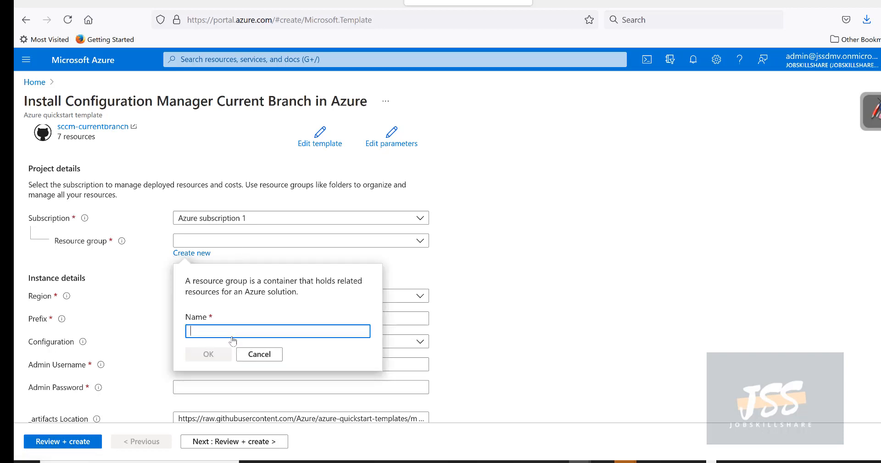
type("cm")
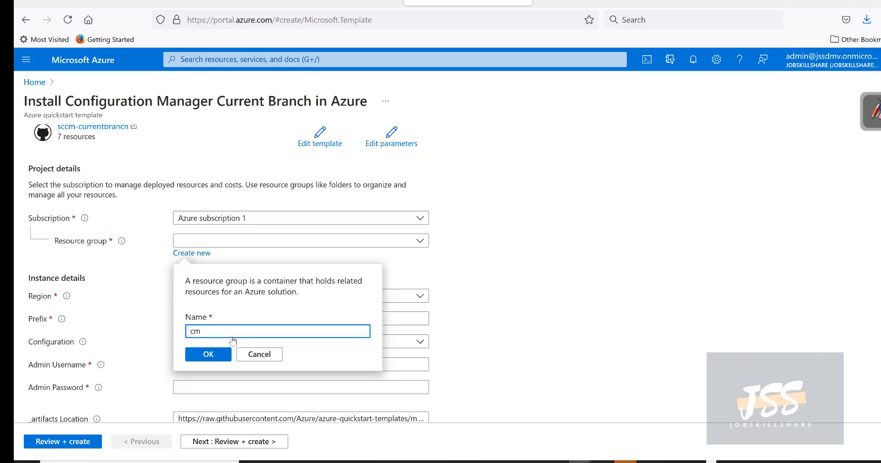
type("cblab")
left_click_drag(208, 331, 188, 331)
left_click(223, 332)
left_click(222, 355)
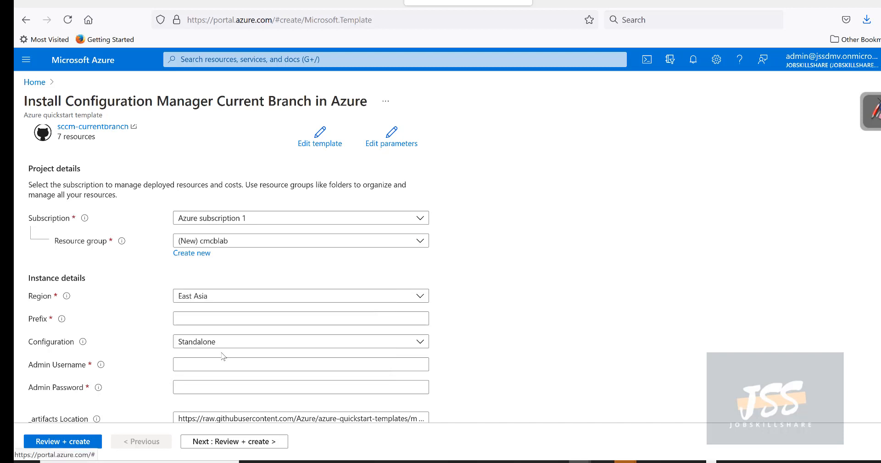
Step: Set the region to East US and the deployment prefix to demo
left_click(211, 298)
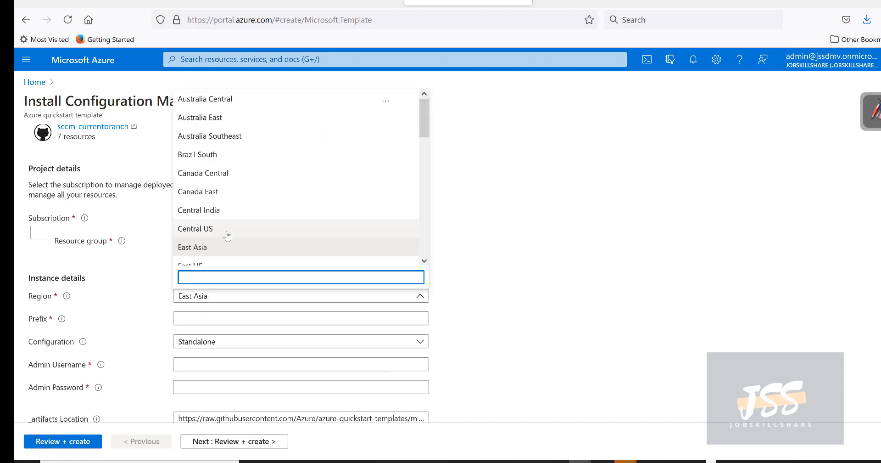
scroll(227, 235, "down", 3)
left_click(210, 206)
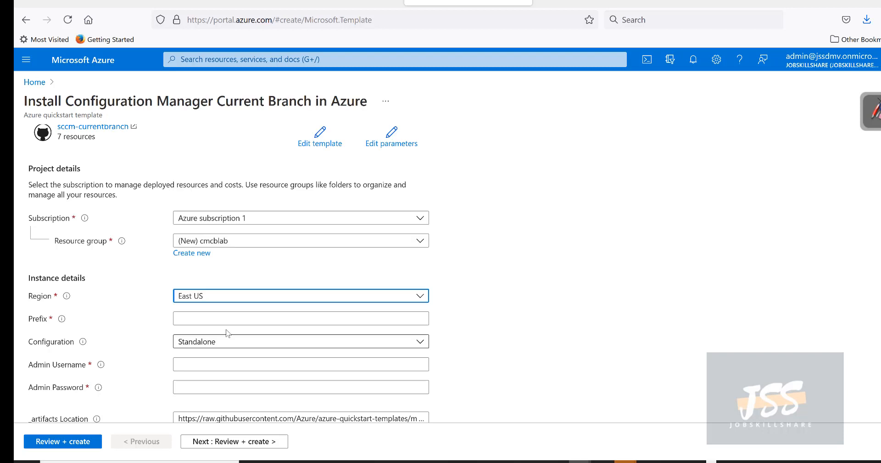
left_click(206, 316)
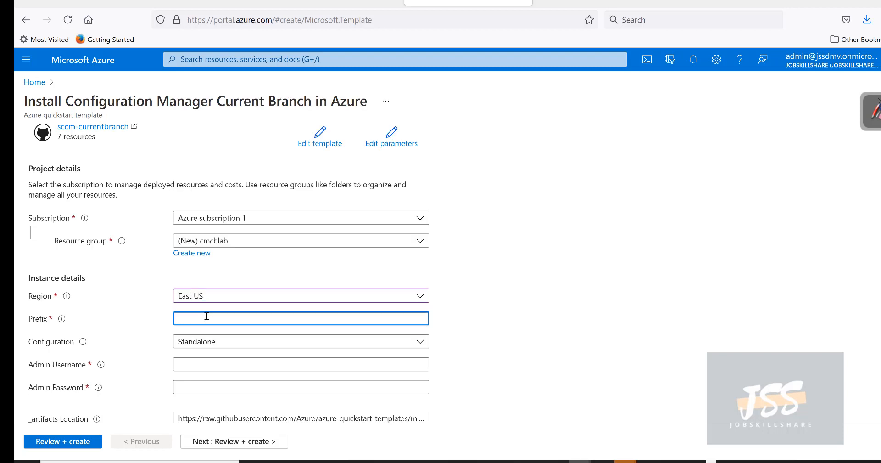
type("demo")
left_click(285, 351)
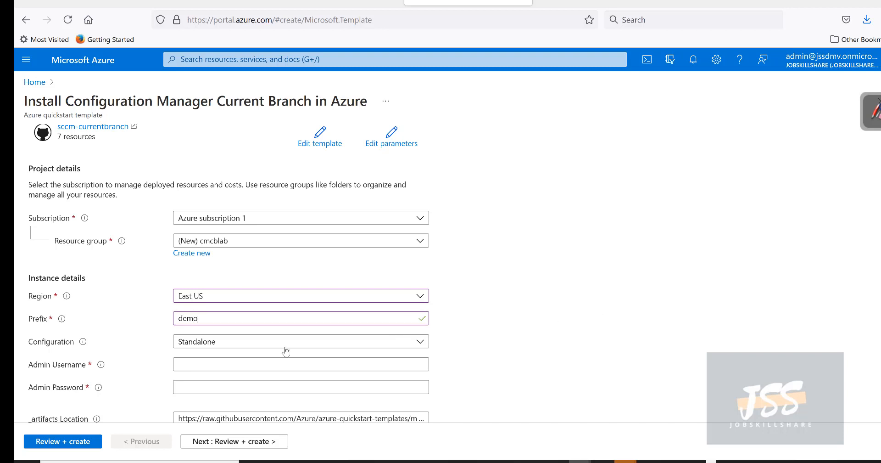
Step: Keep Configuration as Standalone and set the admin username to ccmadmin
scroll(277, 350, "down", 3)
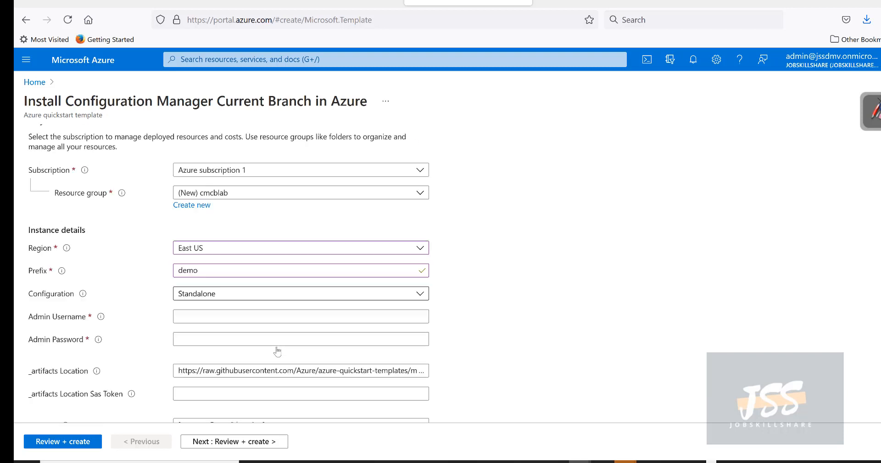
left_click(203, 288)
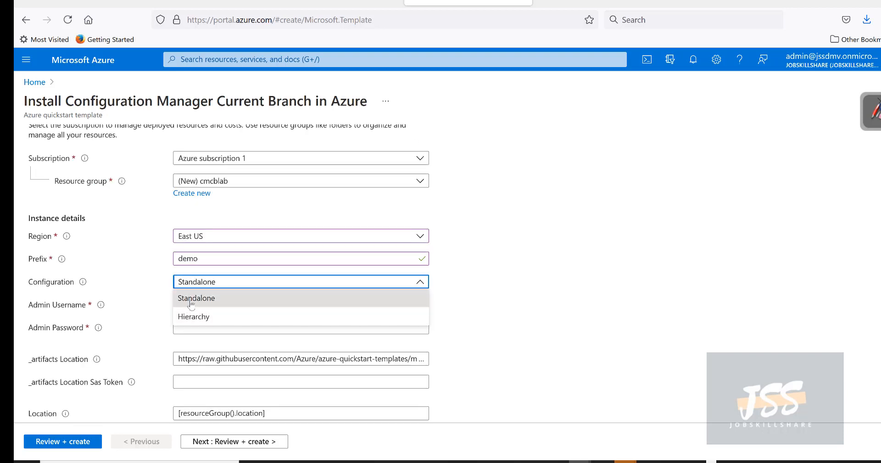
left_click(190, 303)
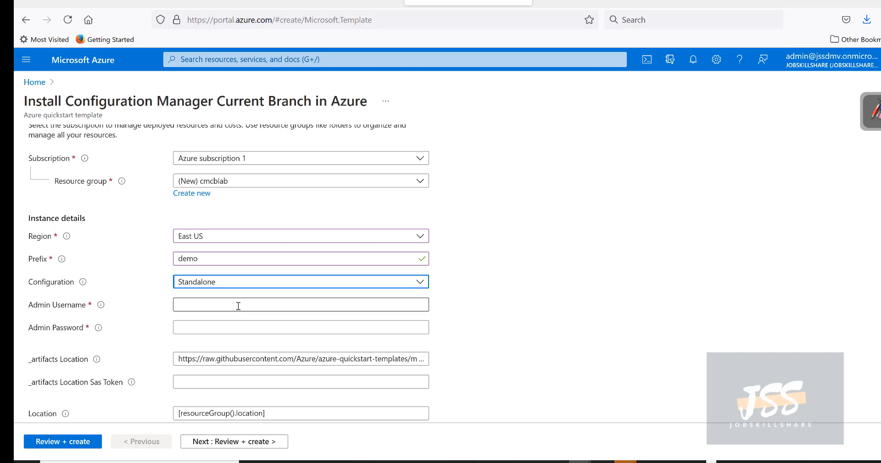
left_click(186, 308)
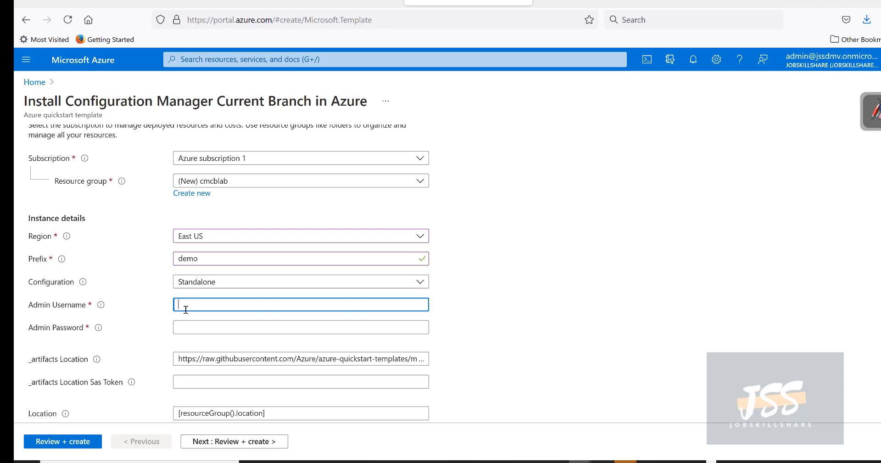
mouse_move(100, 307)
type("ccmadmin")
Step: Enter an admin password, retyping it until it passes validation
left_click(248, 332)
type("••••••")
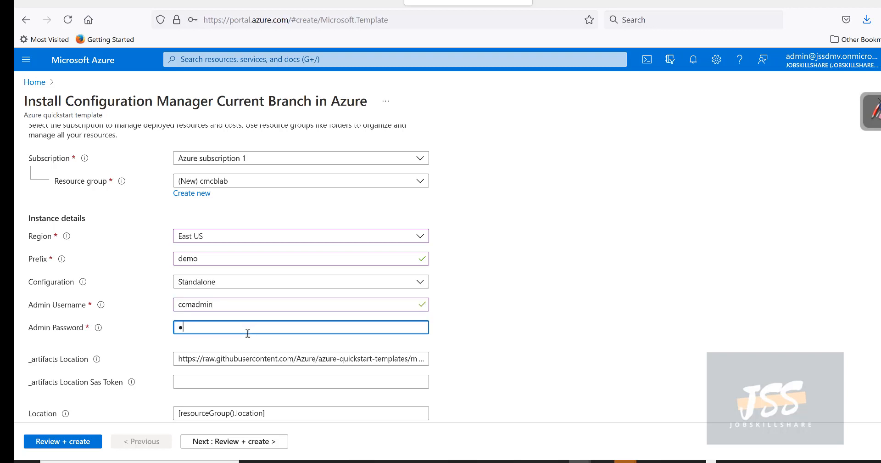
type("•••••••••")
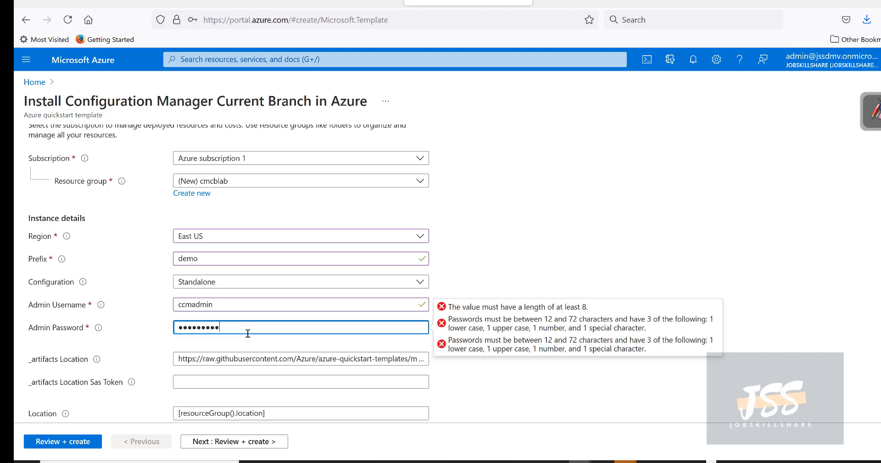
left_click(519, 235)
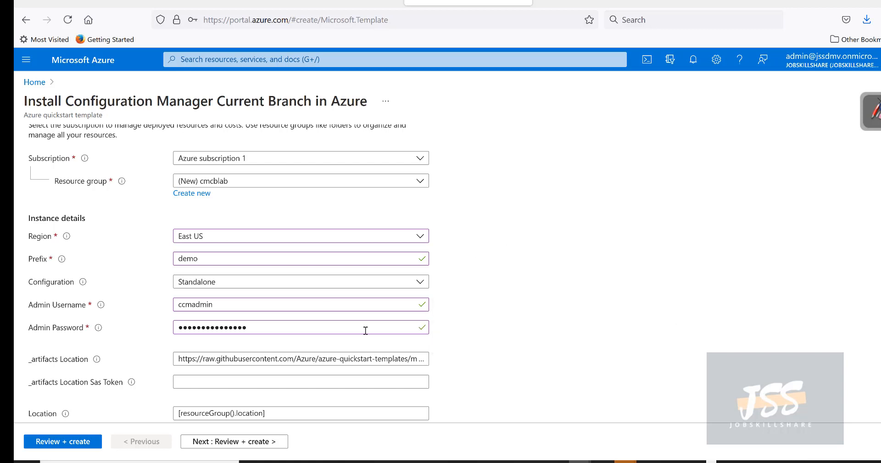
left_click(306, 329)
key("ctrl+a")
key("BackSpace")
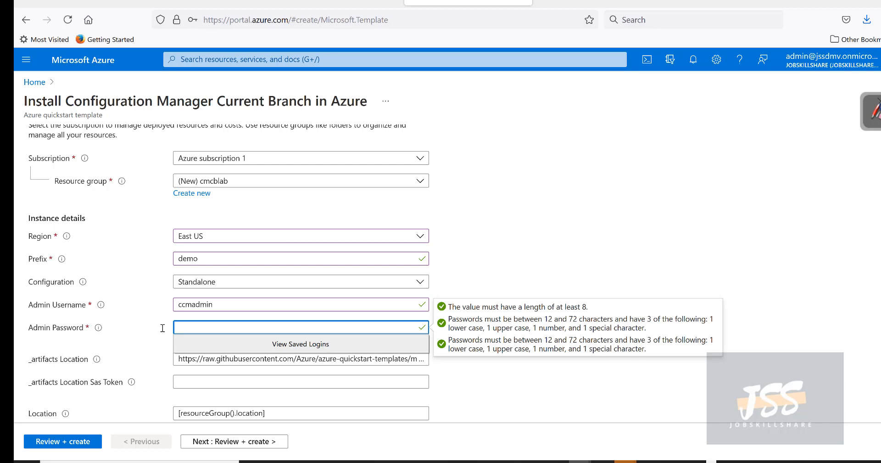
type("•••••••••••••••")
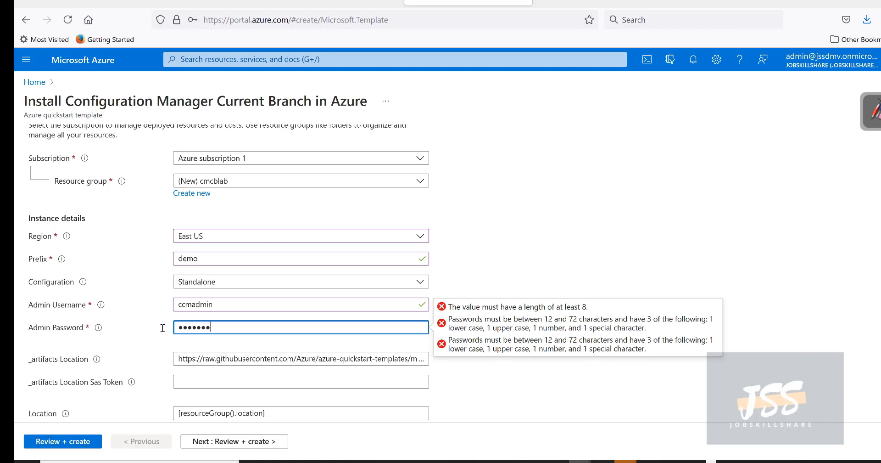
left_click(539, 175)
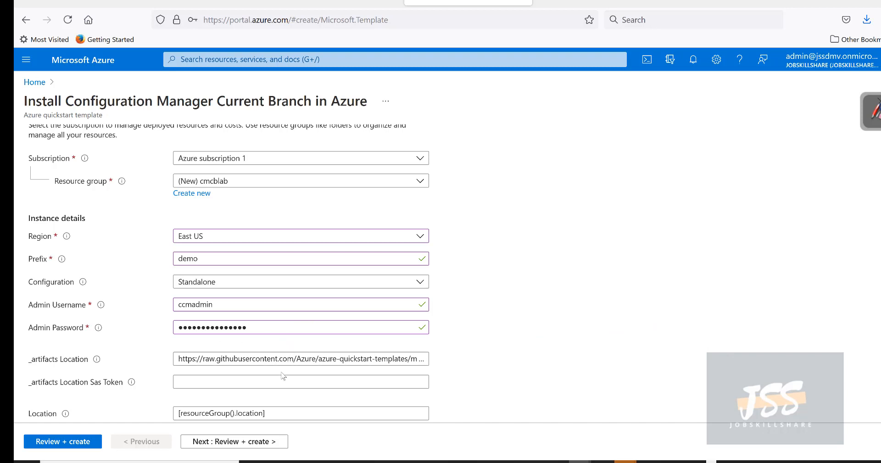
scroll(284, 357, "down", 1)
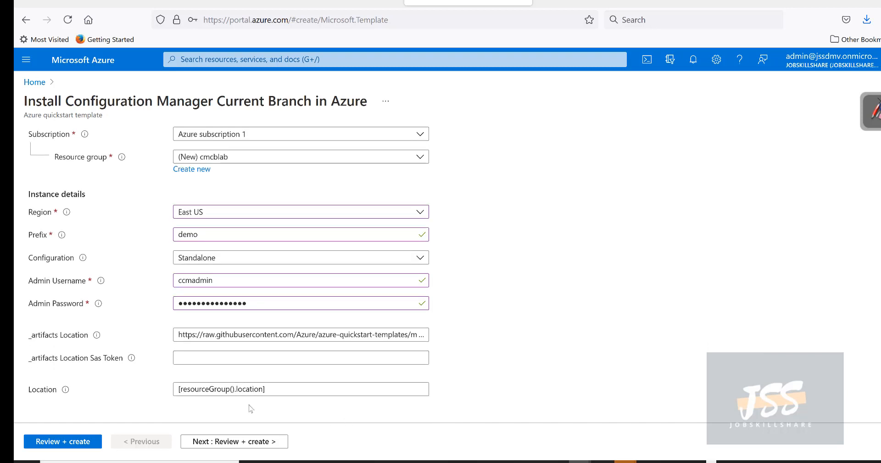
Step: Review the 7-resource summary and create the deployment into cmcblab
left_click(84, 441)
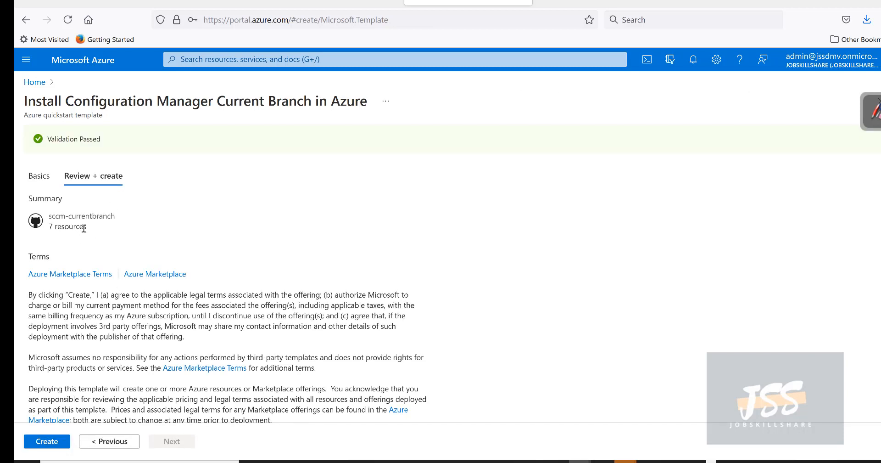
left_click_drag(86, 227, 48, 227)
left_click(47, 441)
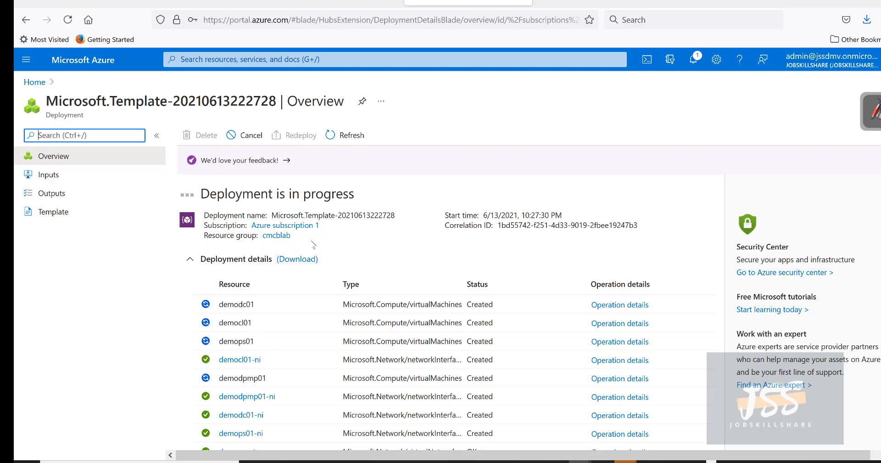
Step: Scroll the Deployment details table to watch which resources are still being created
scroll(314, 245, "down", 2)
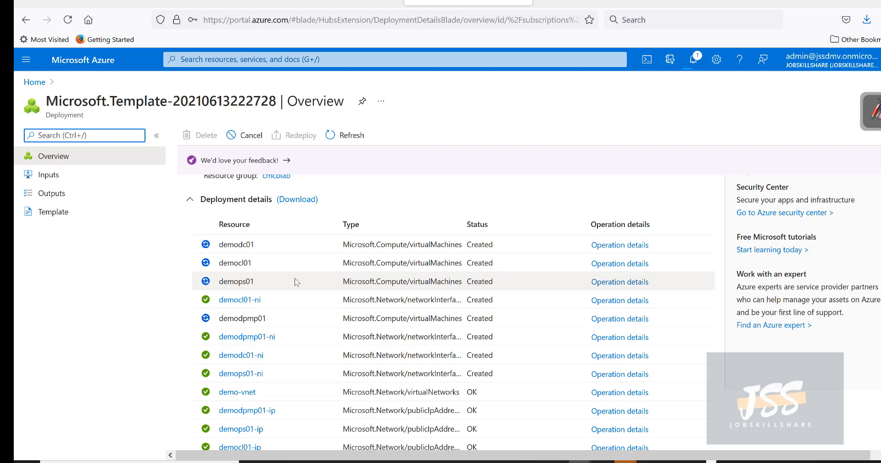
scroll(344, 276, "down", 2)
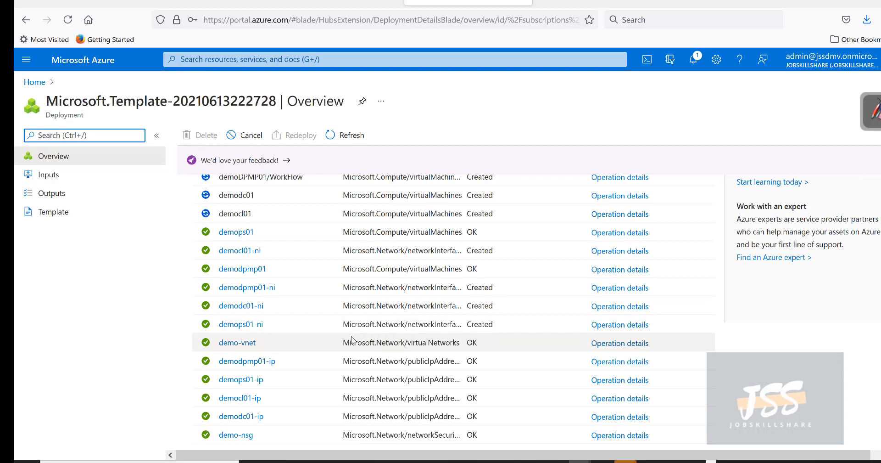
scroll(315, 324, "up", 5)
scroll(316, 324, "down", 2)
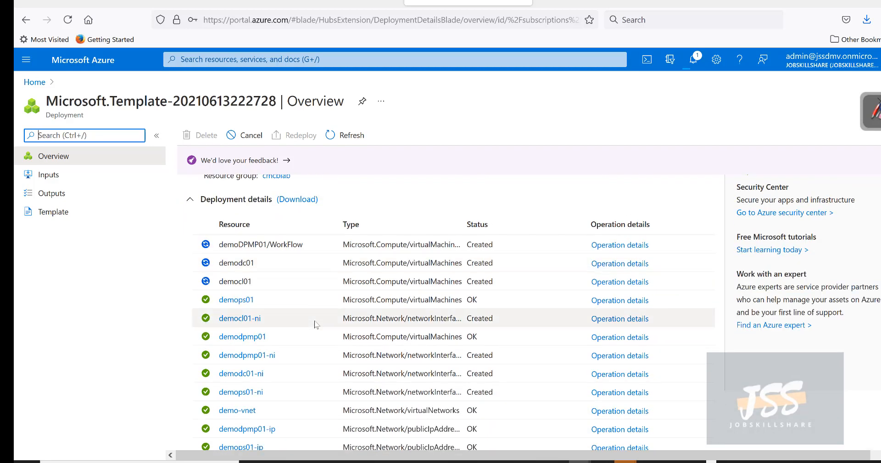
scroll(314, 324, "up", 2)
scroll(314, 324, "down", 2)
scroll(315, 324, "up", 2)
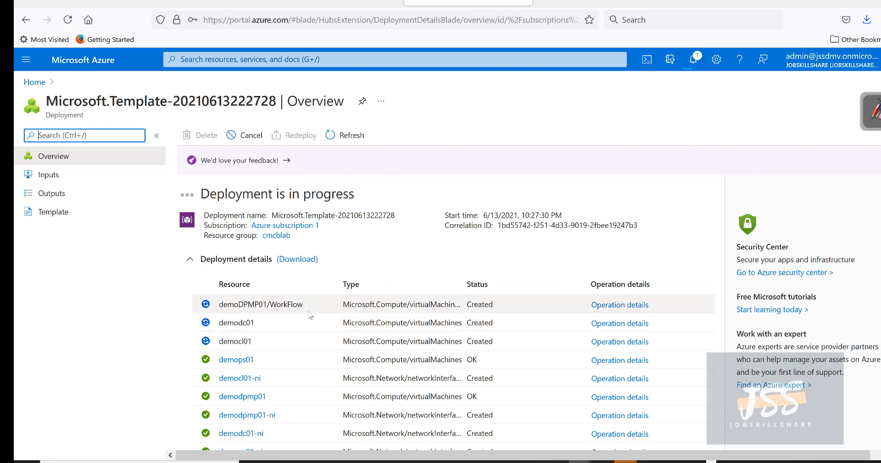
scroll(310, 315, "down", 3)
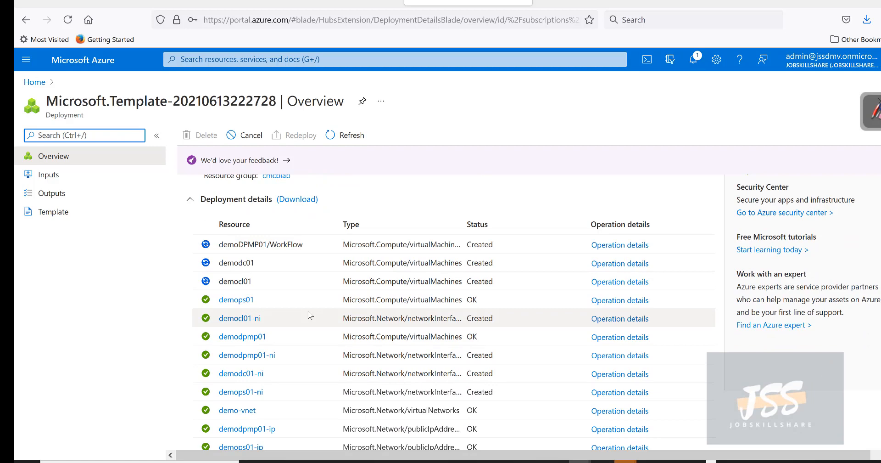
scroll(362, 359, "down", 3)
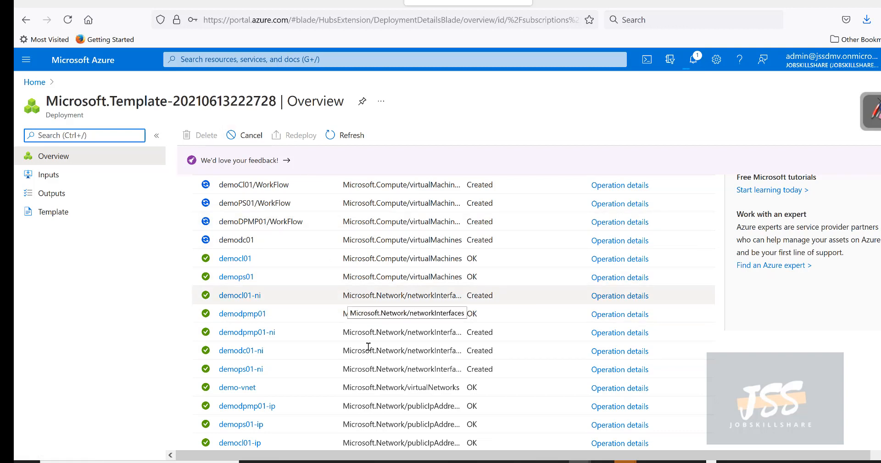
scroll(369, 346, "down", 1)
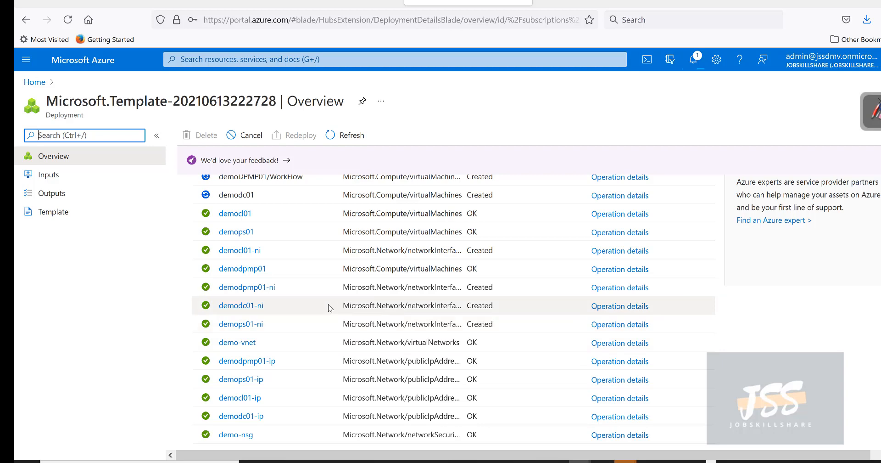
scroll(330, 307, "up", 3)
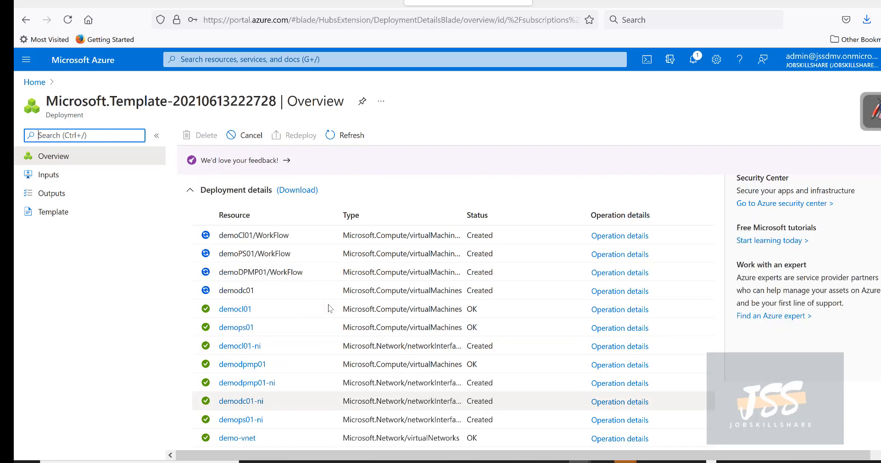
scroll(294, 298, "down", 2)
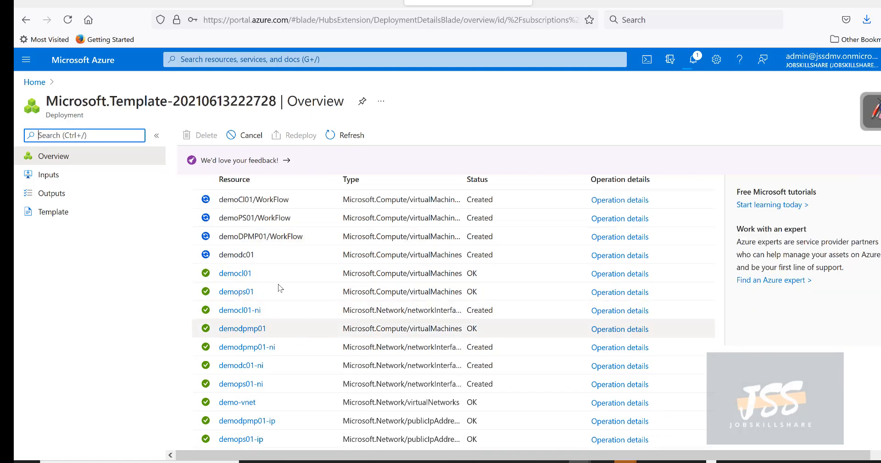
scroll(271, 261, "up", 2)
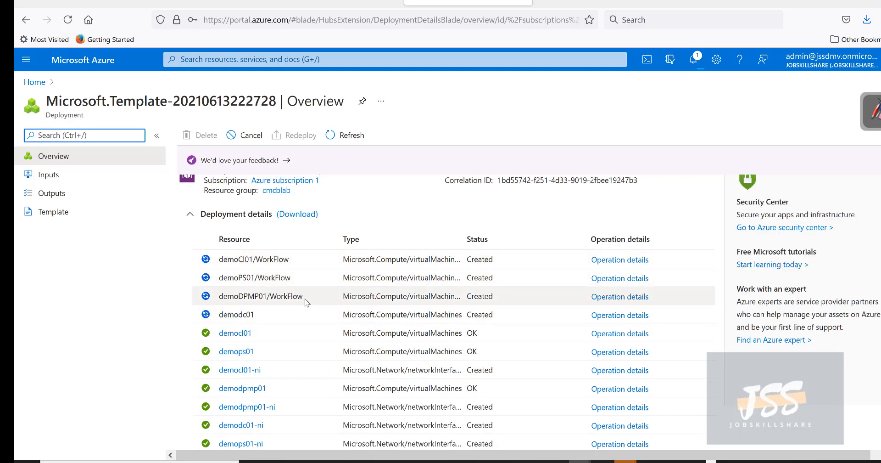
Step: Check the demoDPMP01/WorkFlow extension entry, then bring up the portal's services menu
left_click_drag(304, 296, 277, 296)
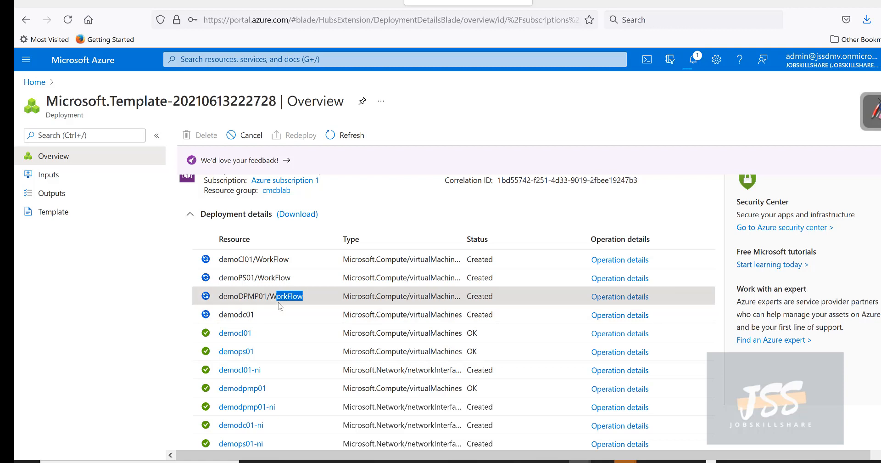
left_click(280, 306)
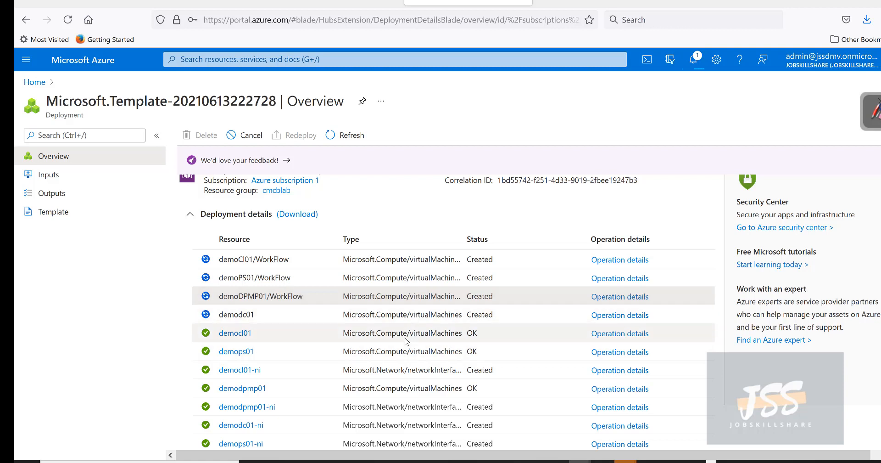
scroll(406, 341, "down", 3)
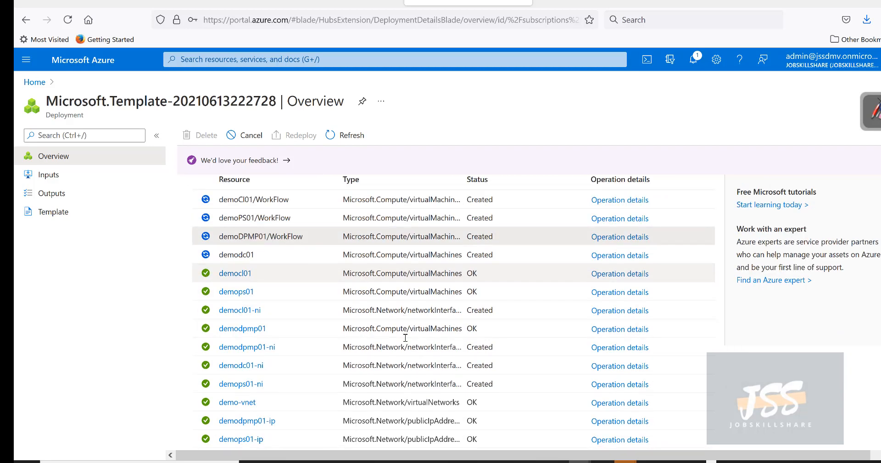
scroll(404, 335, "up", 1)
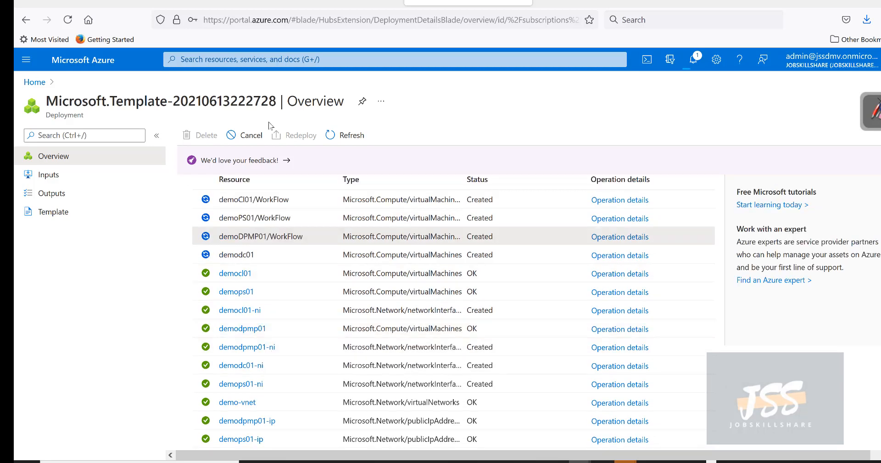
scroll(302, 186, "up", 2)
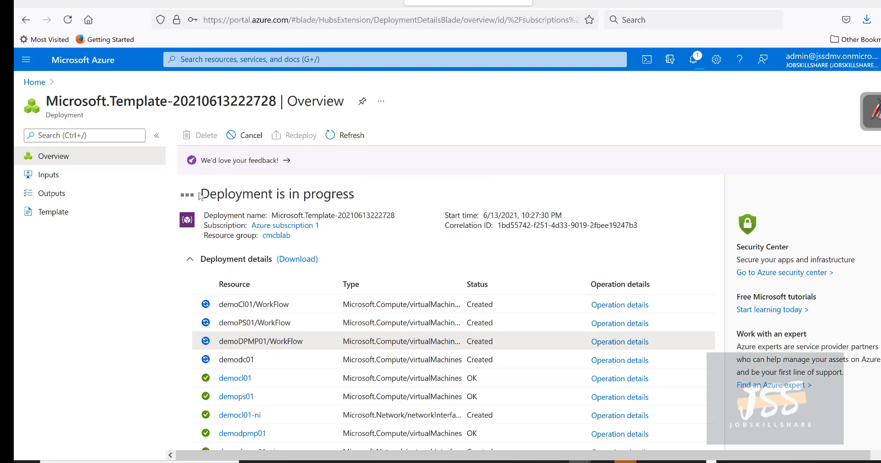
left_click_drag(200, 193, 407, 196)
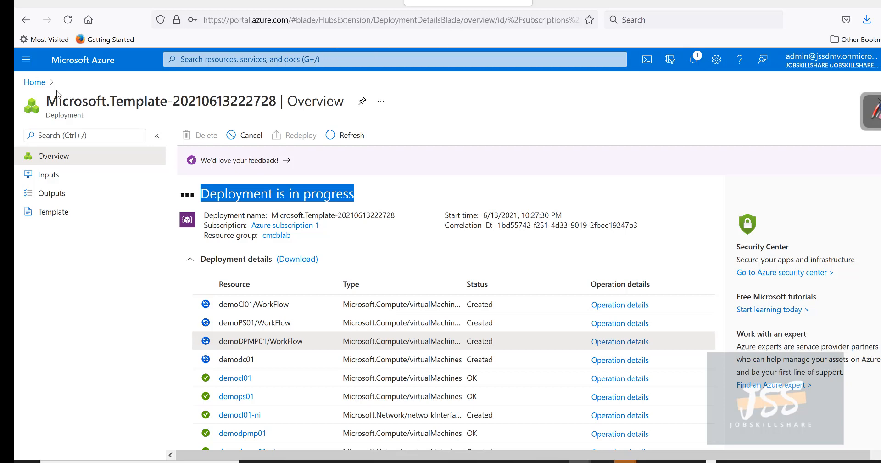
left_click(36, 65)
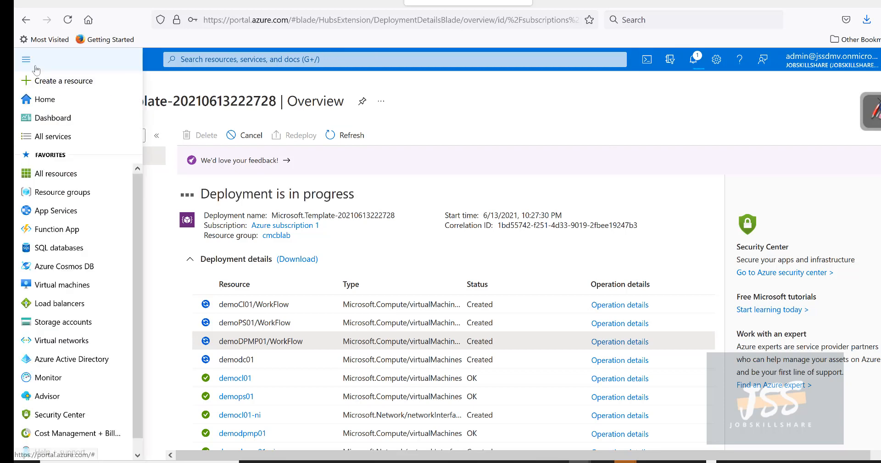
Step: Open the cmcblab resource group from the Resource groups list
left_click(57, 180)
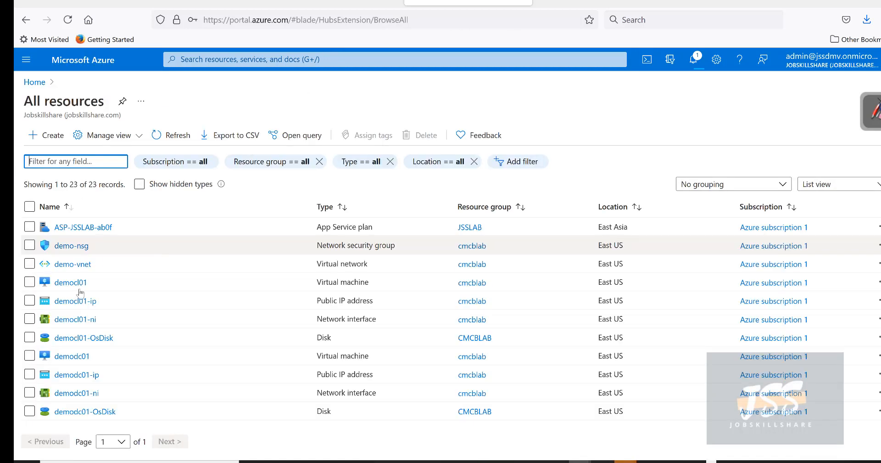
left_click(26, 59)
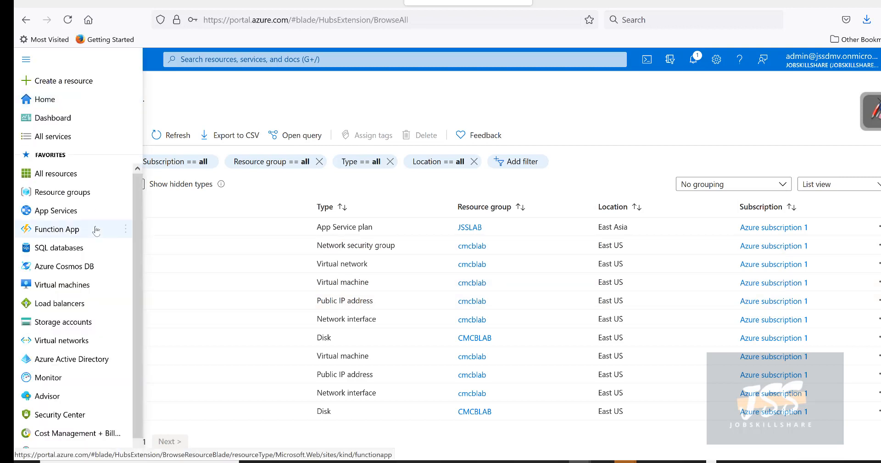
left_click(62, 195)
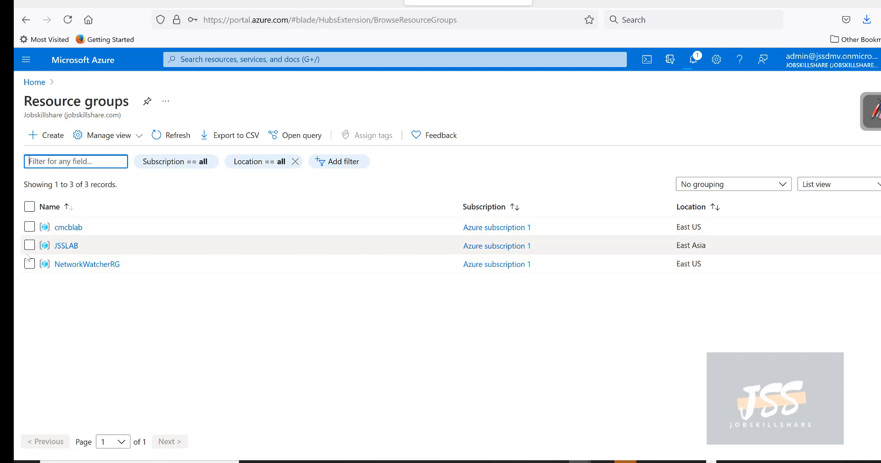
left_click(74, 228)
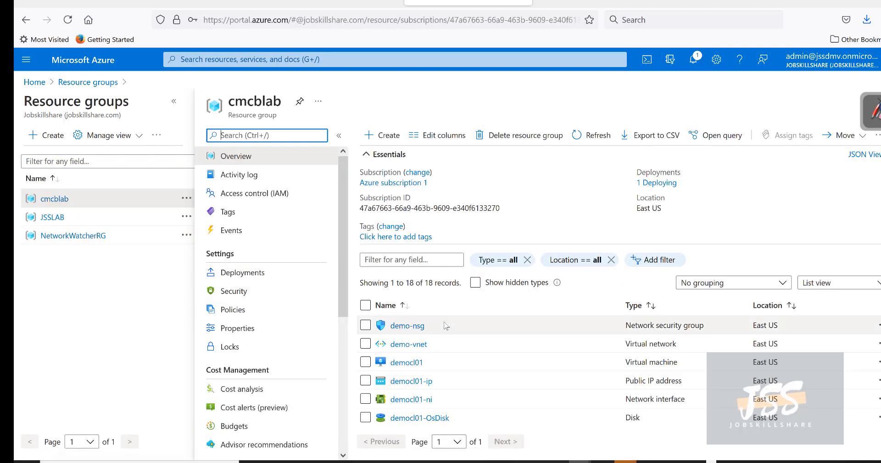
Step: Scroll through cmcblab's 18 resources, picking out the demodpmp01-OsDisk disk
scroll(446, 325, "down", 5)
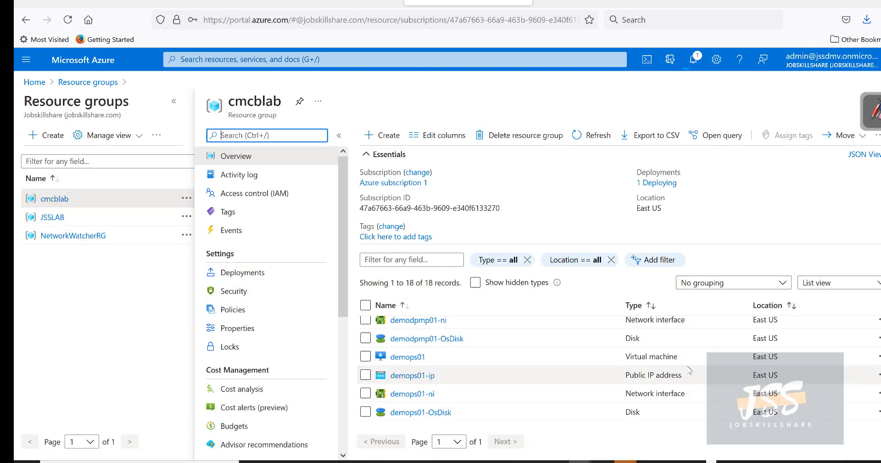
left_click_drag(635, 340, 423, 344)
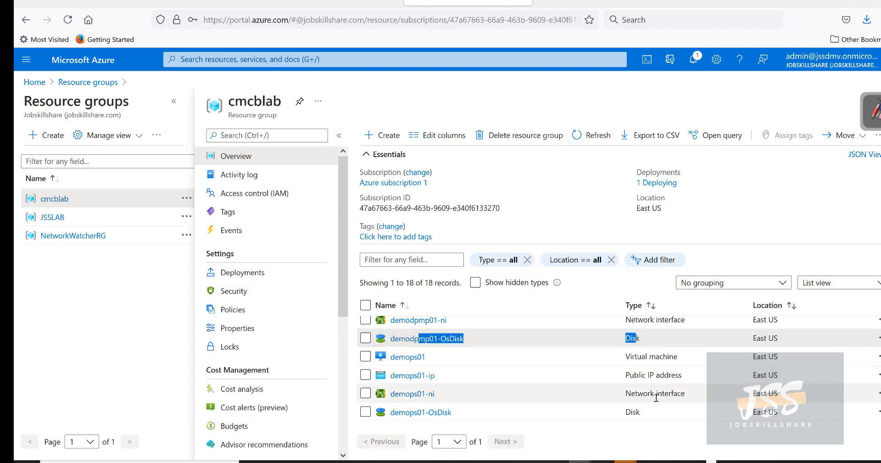
scroll(642, 388, "up", 3)
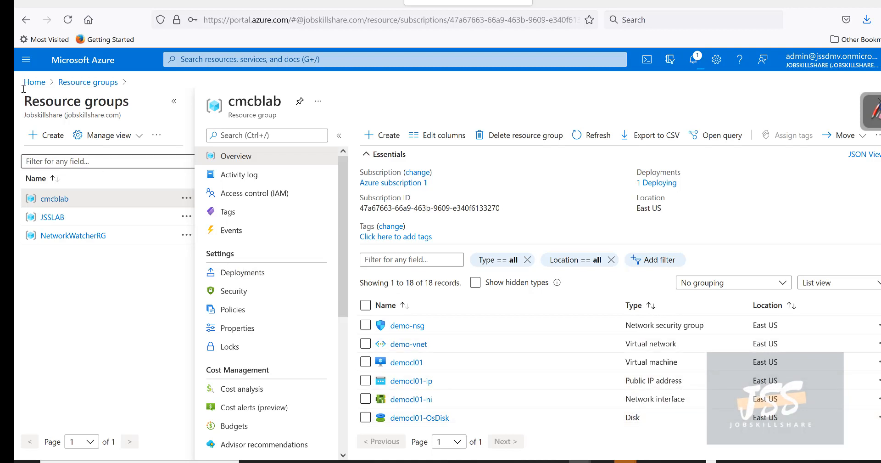
left_click(26, 59)
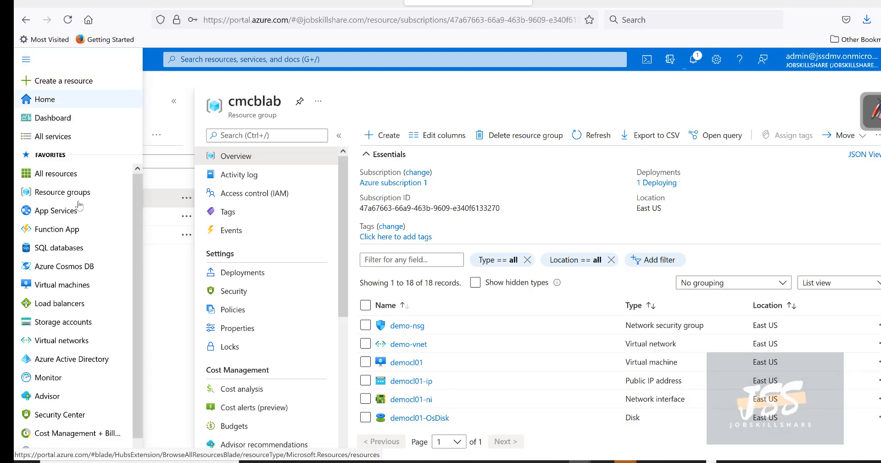
Step: In Virtual machines, confirm in notifications that the cmcblab deployment succeeded
left_click(56, 288)
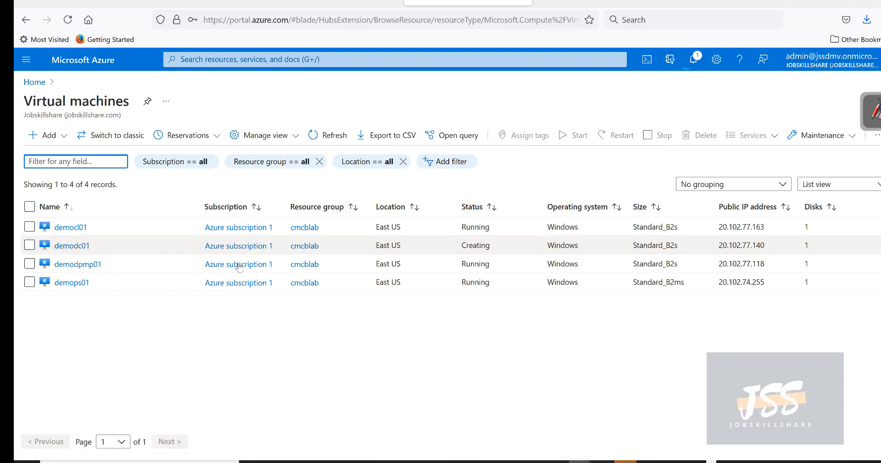
left_click(693, 59)
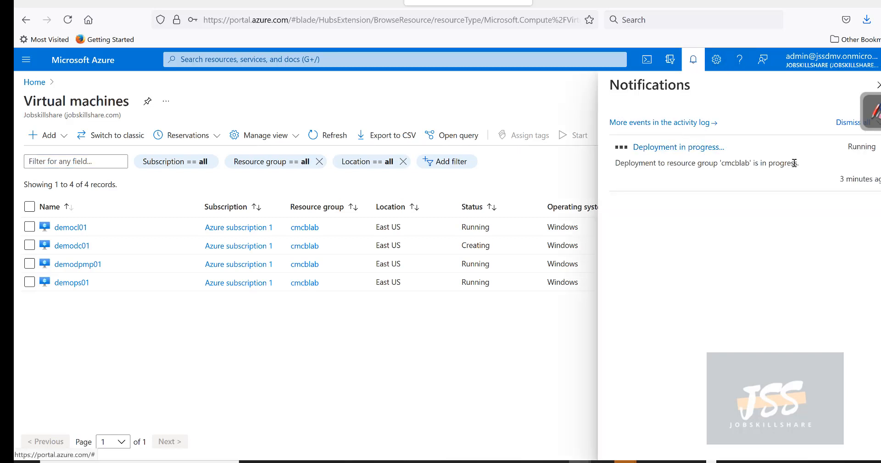
left_click_drag(794, 163, 614, 164)
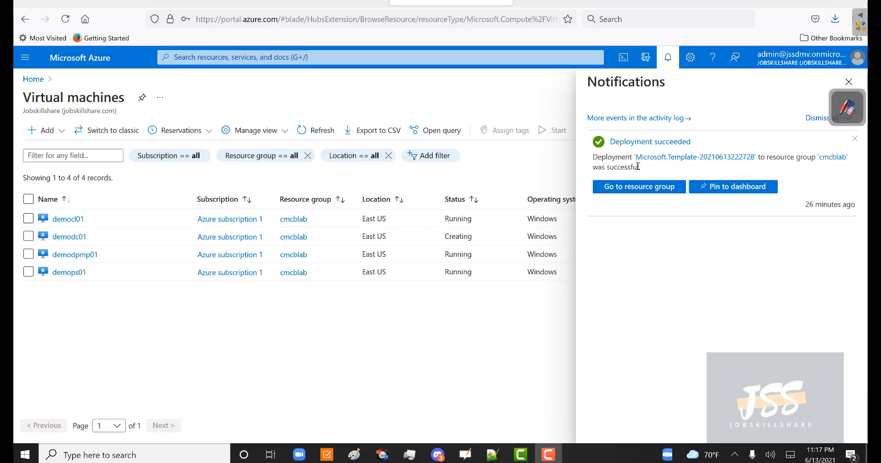
left_click_drag(638, 166, 593, 157)
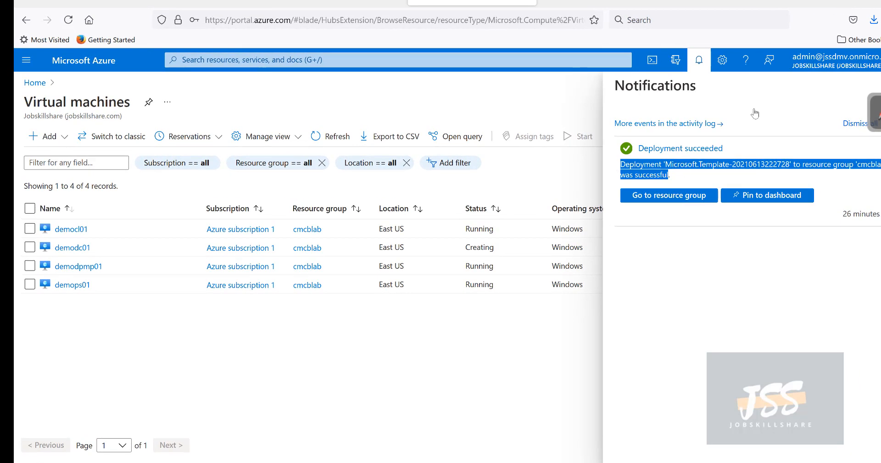
left_click(880, 85)
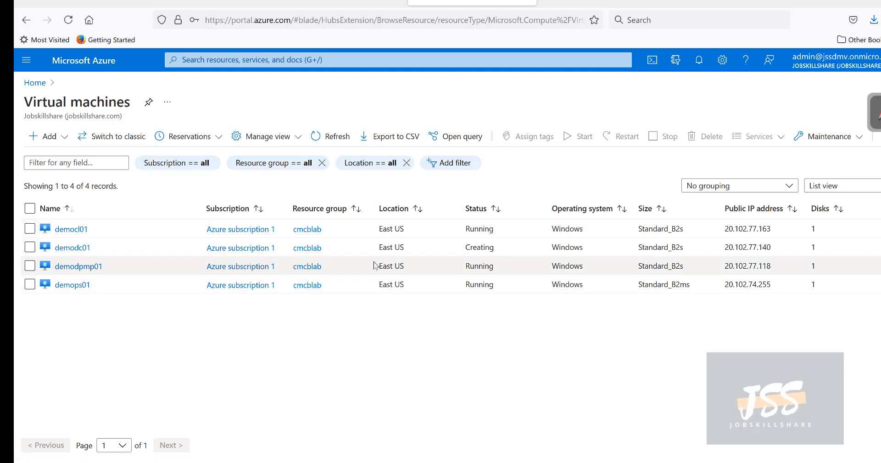
Step: Refresh the VM list until all four lab VMs show Running, then open demodc01
left_click_drag(496, 247, 459, 253)
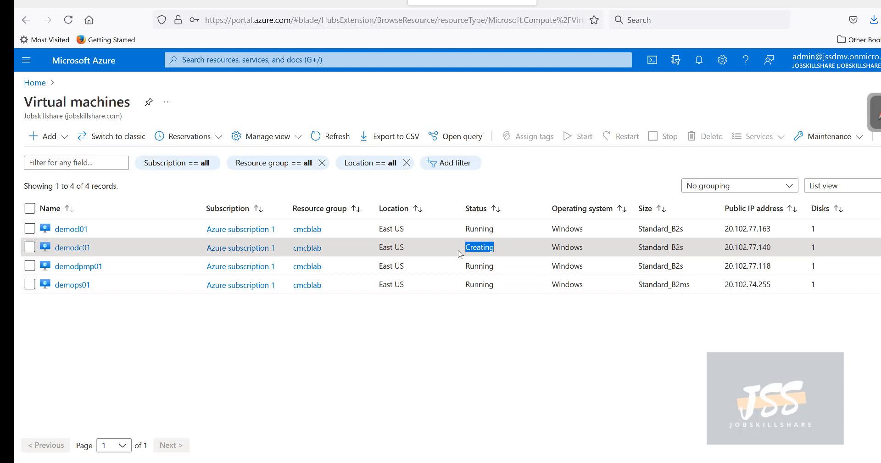
left_click(331, 137)
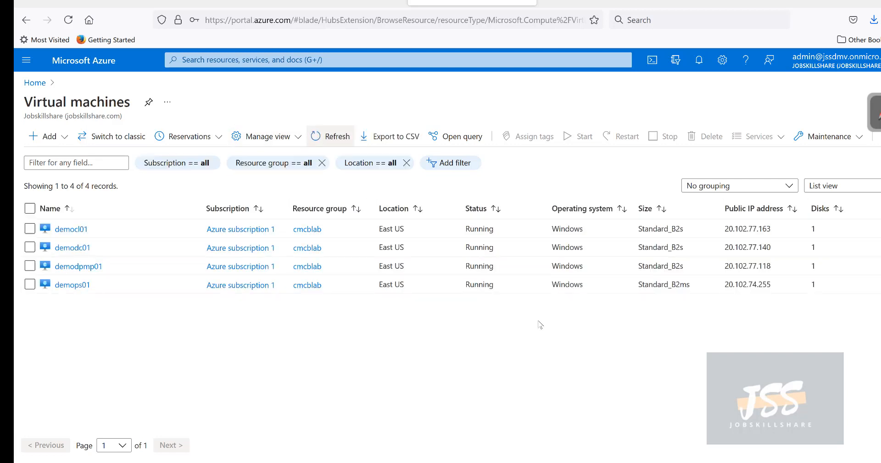
left_click_drag(499, 262, 463, 247)
left_click(315, 356)
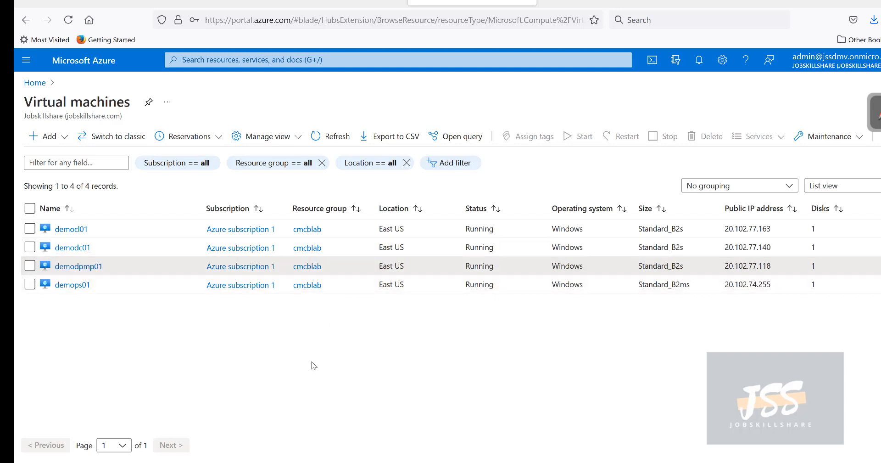
left_click(81, 247)
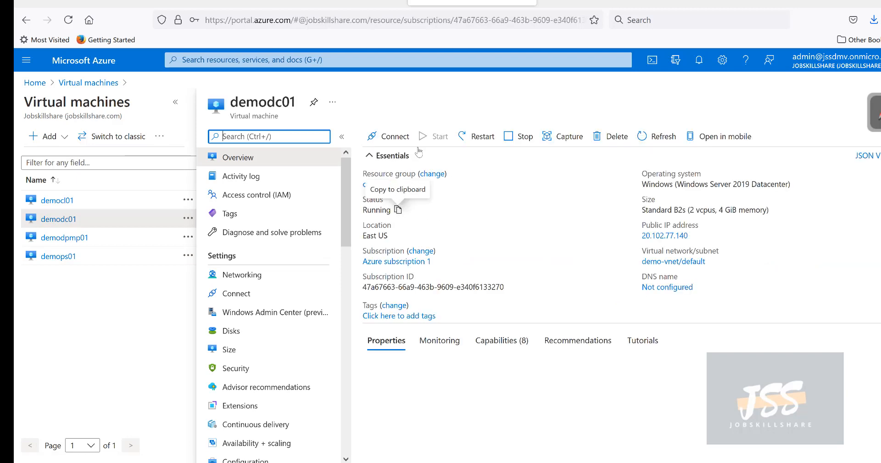
Step: View demodc01's RDP connection settings, then go back to its overview
left_click(389, 136)
left_click(427, 154)
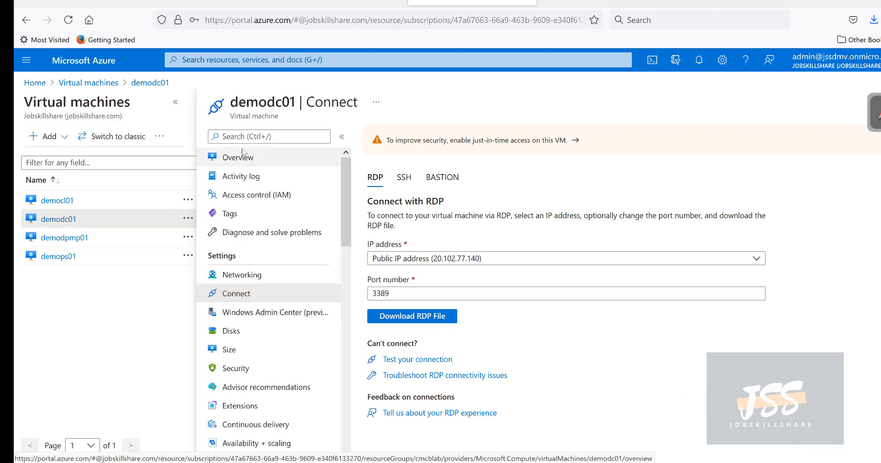
left_click(228, 157)
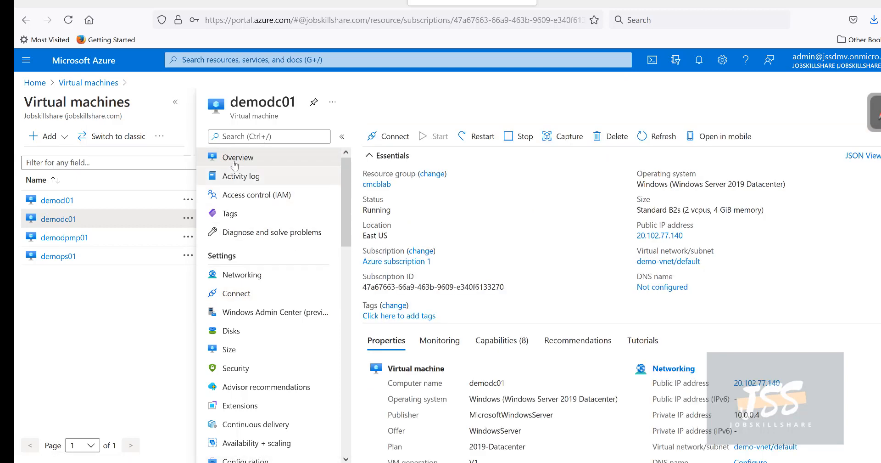
left_click(396, 142)
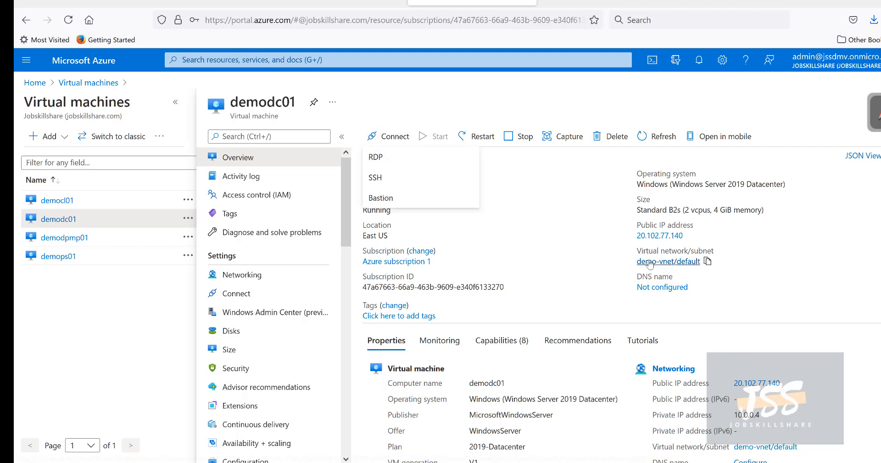
left_click(562, 250)
Step: Verify demodc01's WorkFlow extension reports Provisioning succeeded and return to Overview
scroll(521, 276, "down", 5)
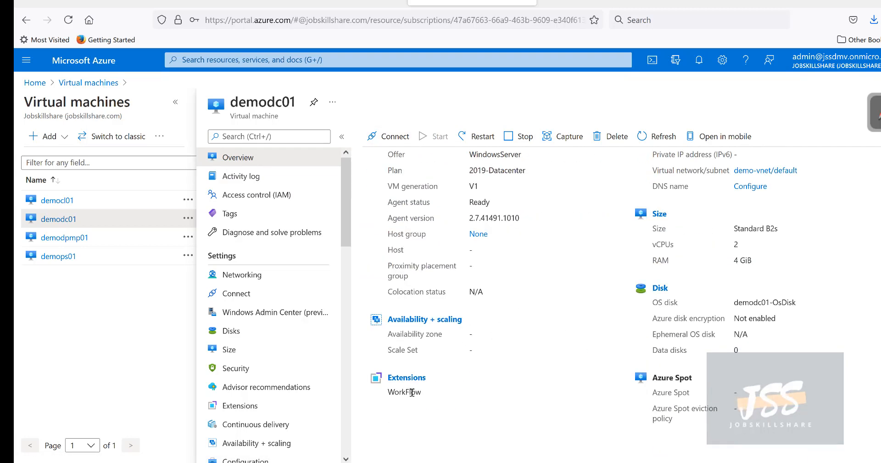
left_click_drag(421, 393, 379, 398)
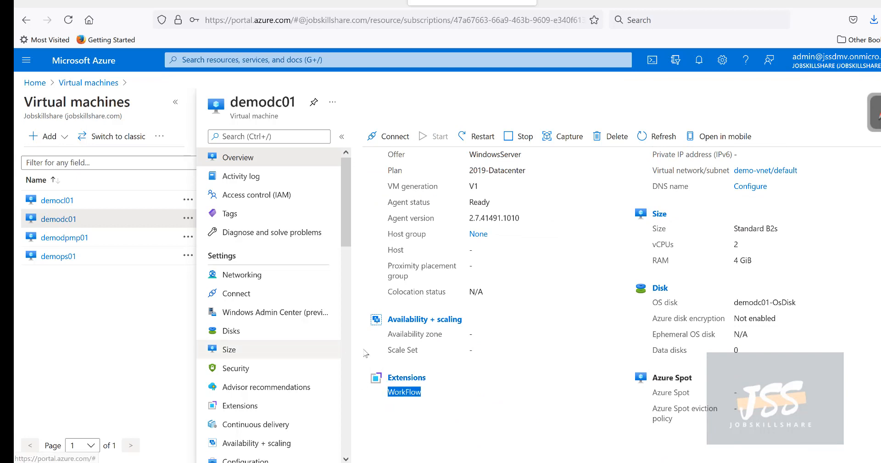
left_click(250, 406)
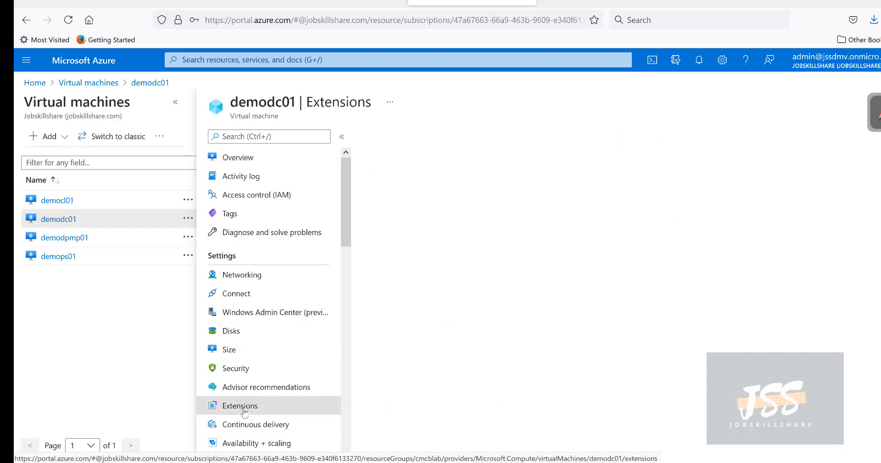
left_click_drag(828, 194, 739, 197)
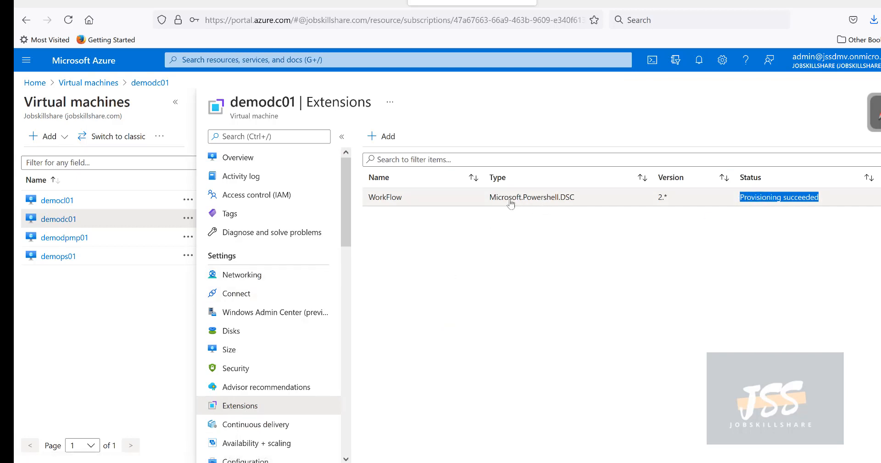
left_click_drag(520, 197, 495, 197)
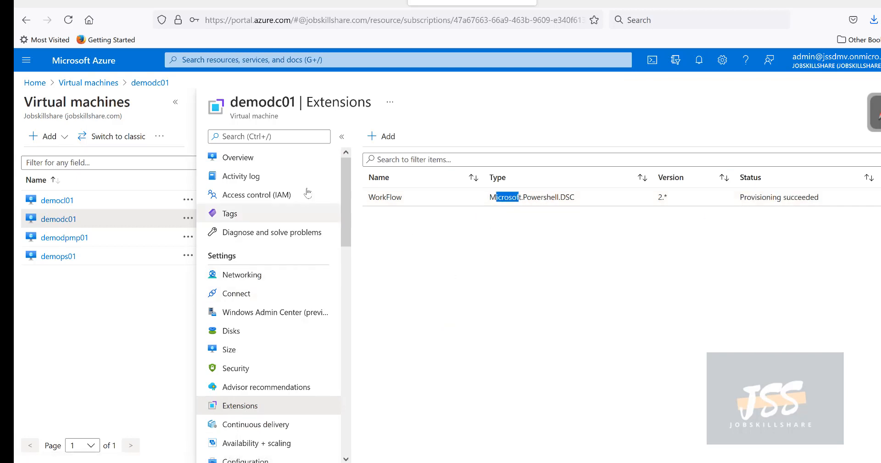
left_click(287, 158)
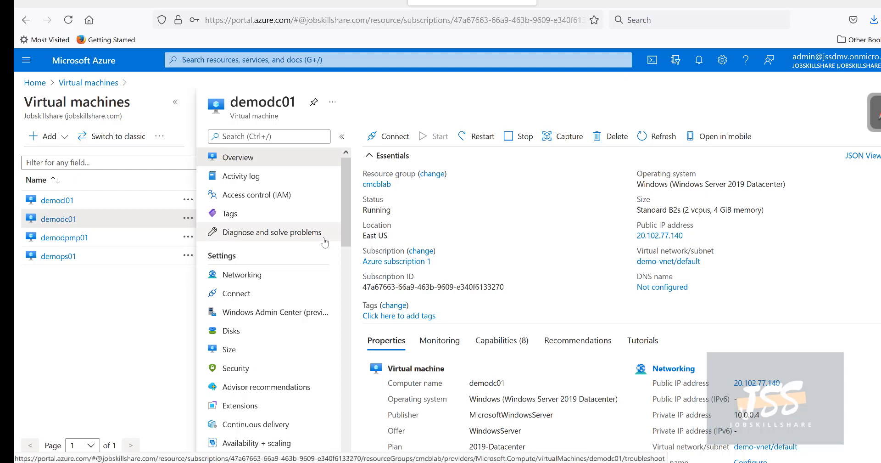
left_click(388, 137)
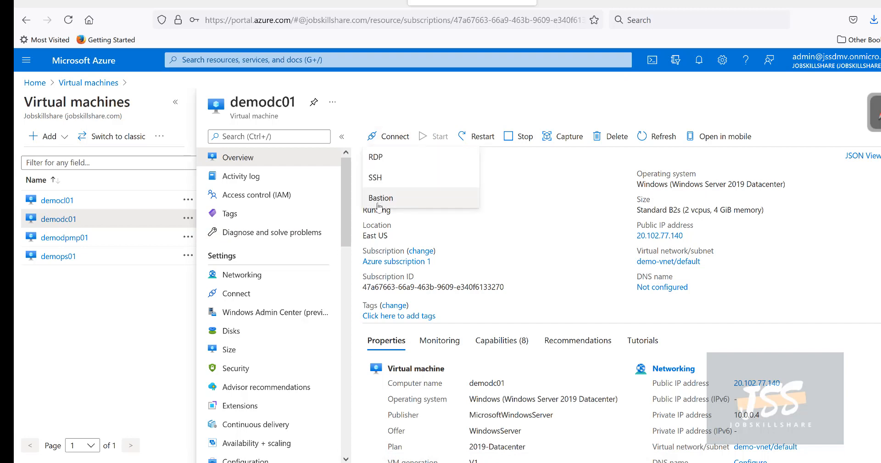
Step: Download demodc01's RDP file and launch it, accepting the unknown publisher warning
left_click(378, 158)
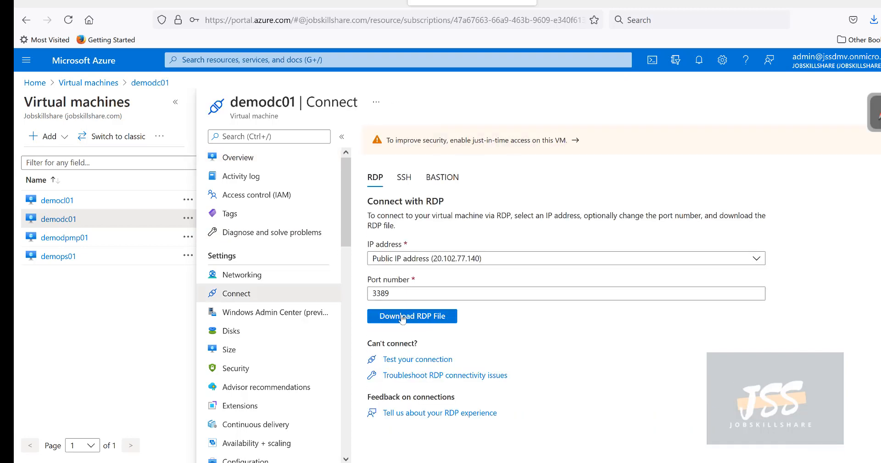
left_click(402, 317)
left_click(376, 232)
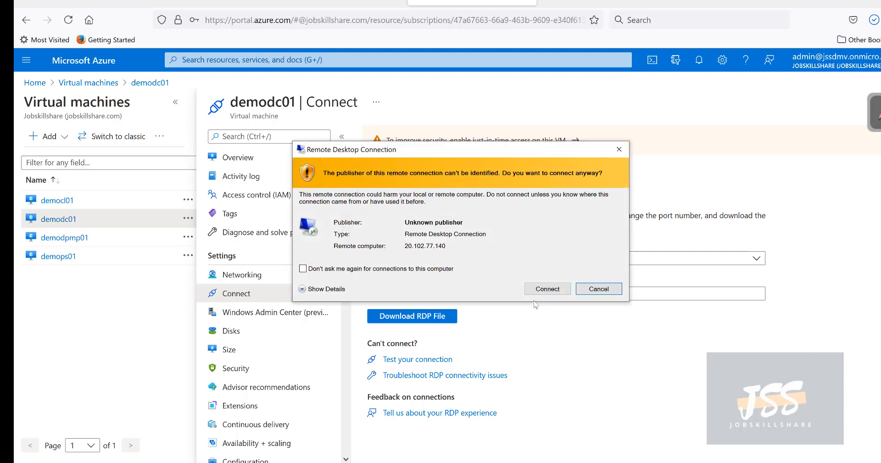
left_click(536, 289)
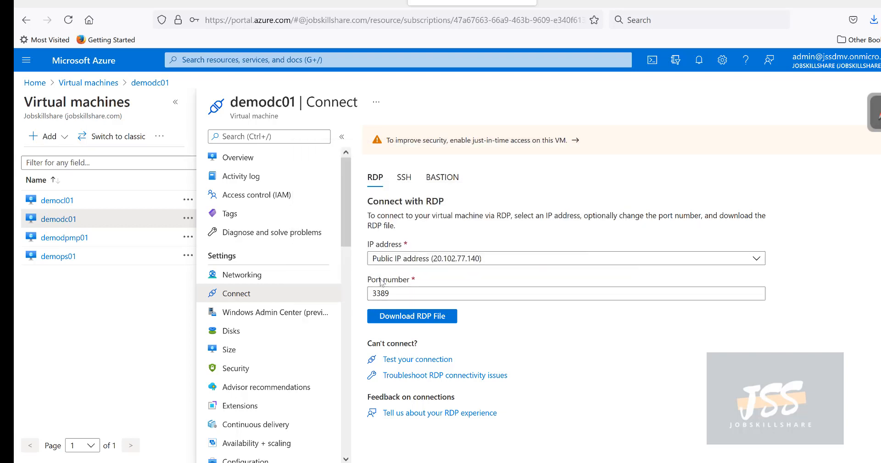
Step: Sign in with the admin account credentials and accept demodc01's certificate warning
type("c")
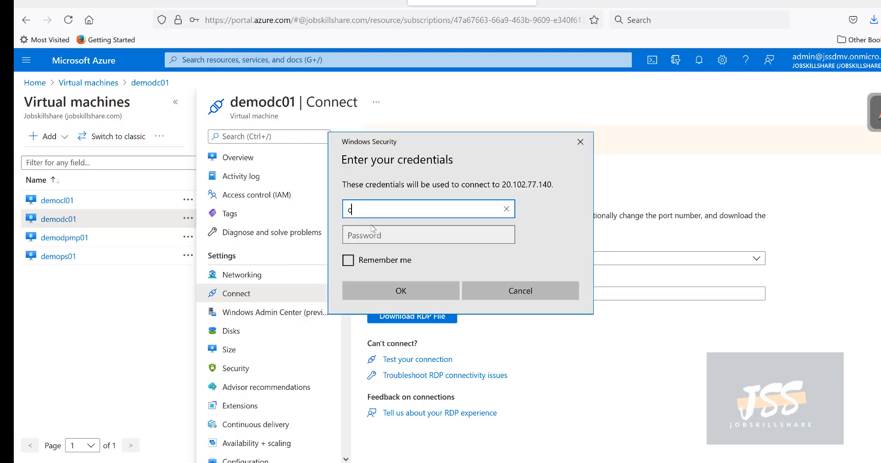
type("cmadmin")
key("Tab")
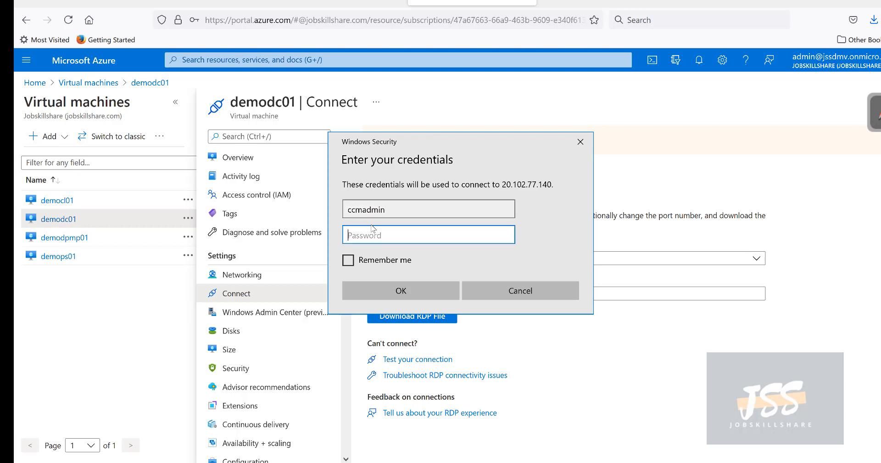
type("••")
key("BackSpace")
key("BackSpace")
type("•")
type("••••")
key("Return")
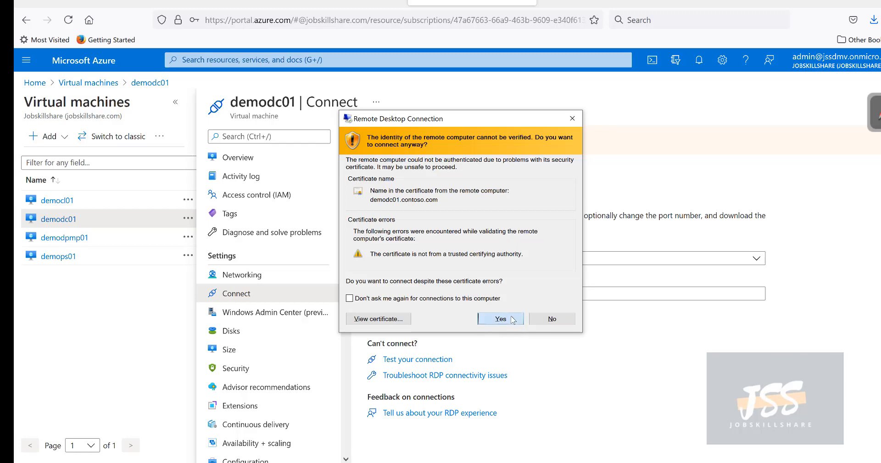
left_click(514, 319)
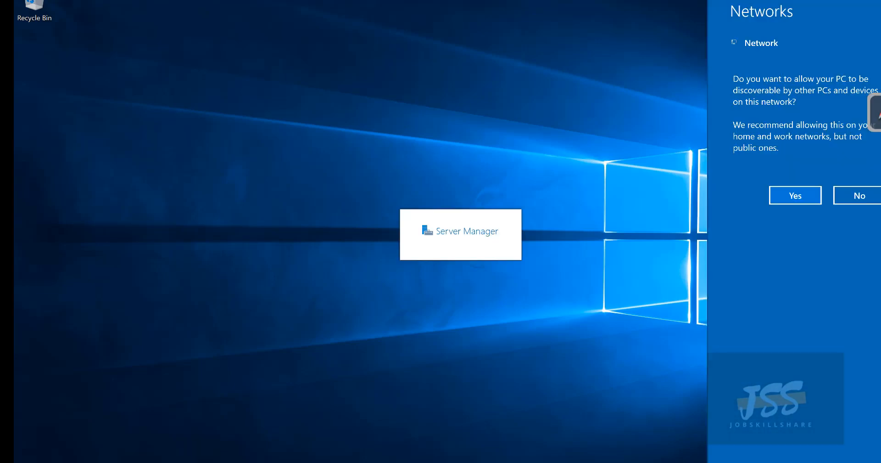
Step: Allow network discovery, then launch Active Directory Users and Computers from Server Manager Tools, maximized
left_click(790, 196)
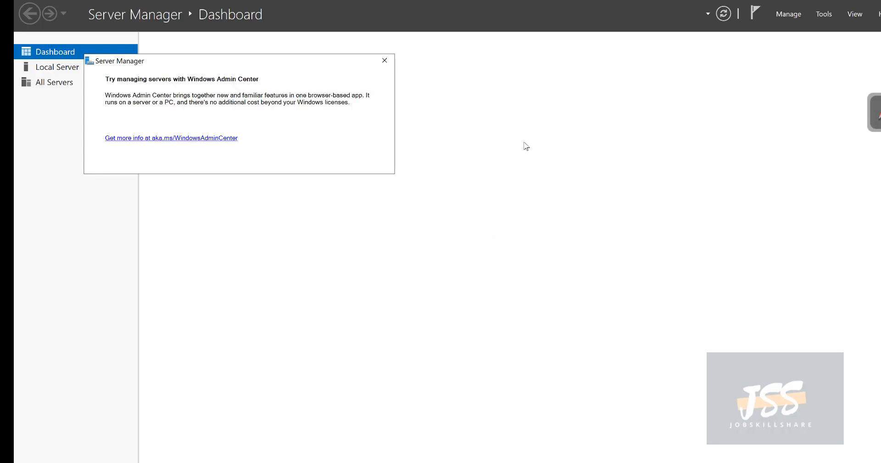
left_click(384, 60)
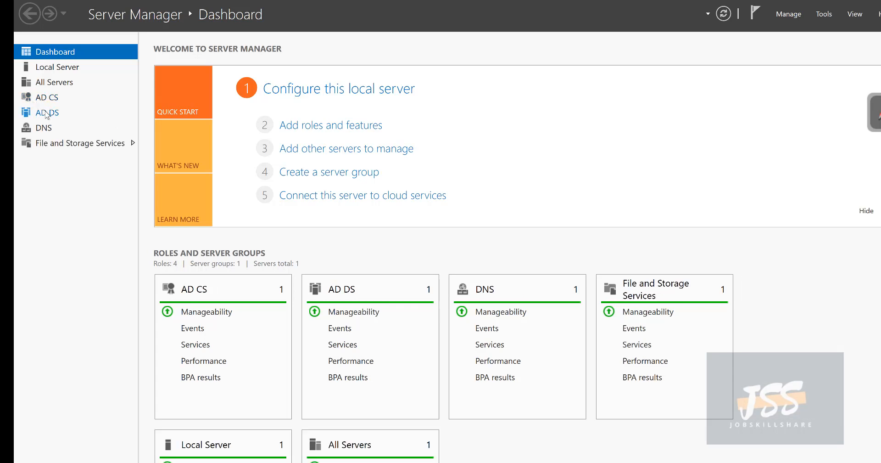
left_click(816, 14)
left_click(741, 79)
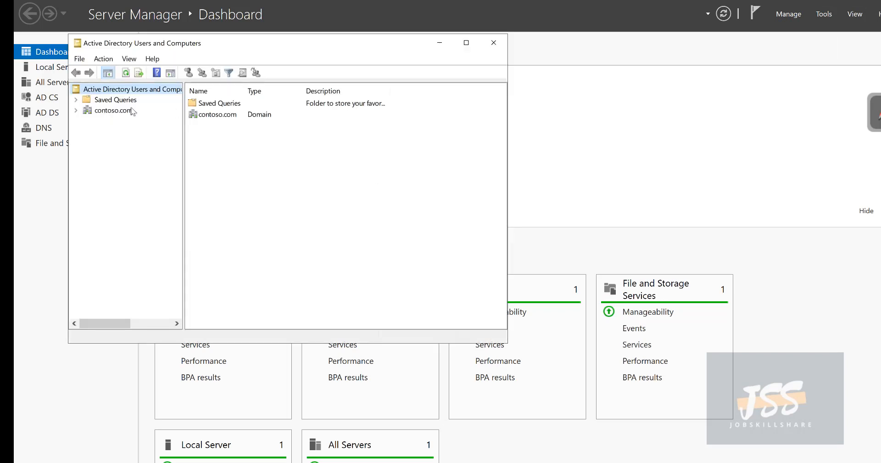
left_click(466, 42)
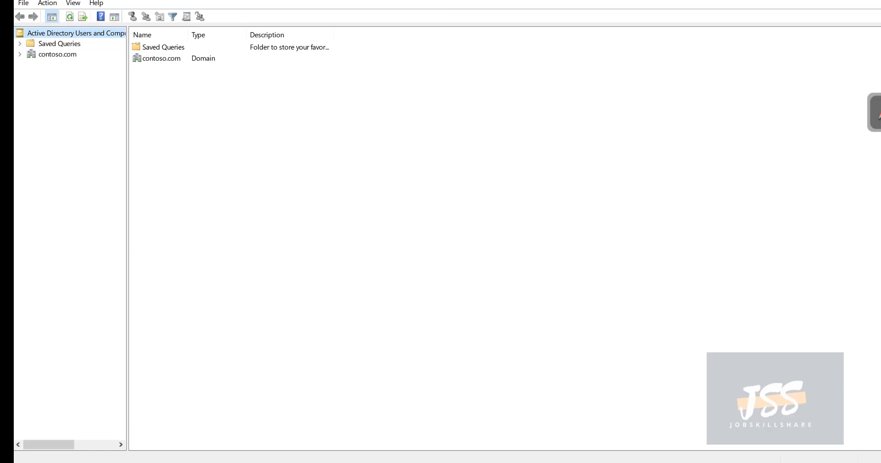
Step: Expand the contoso.com domain in the console tree and select its Users container
left_click(879, 114)
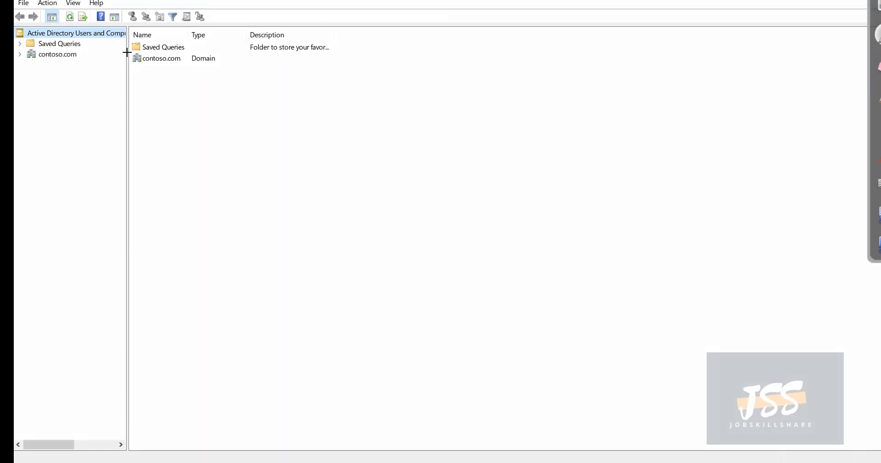
mouse_move(127, 53)
left_mouse_down()
mouse_move(209, 48)
mouse_move(123, 73)
mouse_move(117, 59)
left_mouse_up()
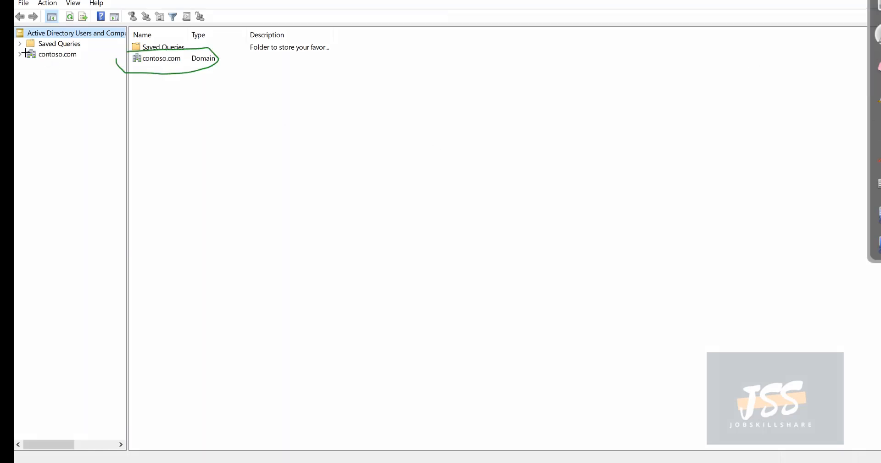
left_click_drag(26, 53, 65, 60)
left_click(878, 64)
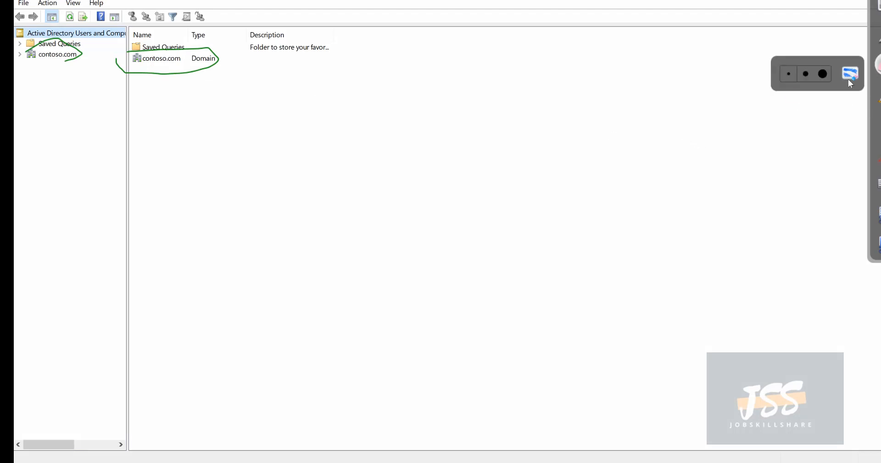
left_click(848, 78)
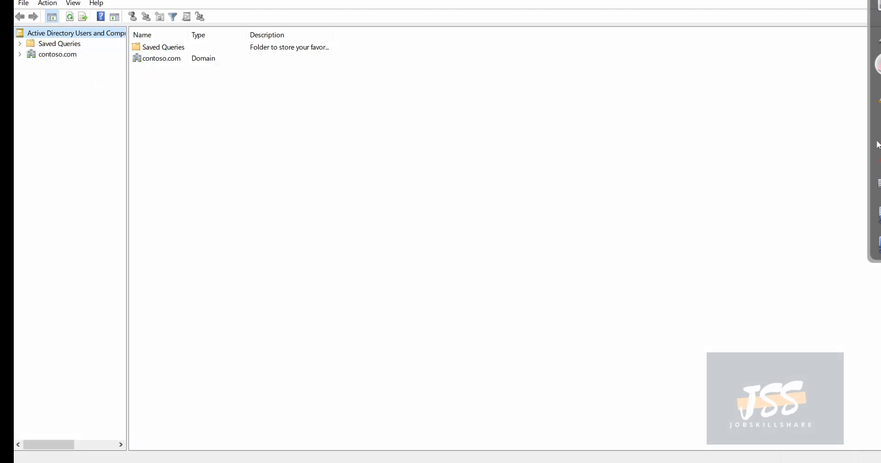
left_click(878, 124)
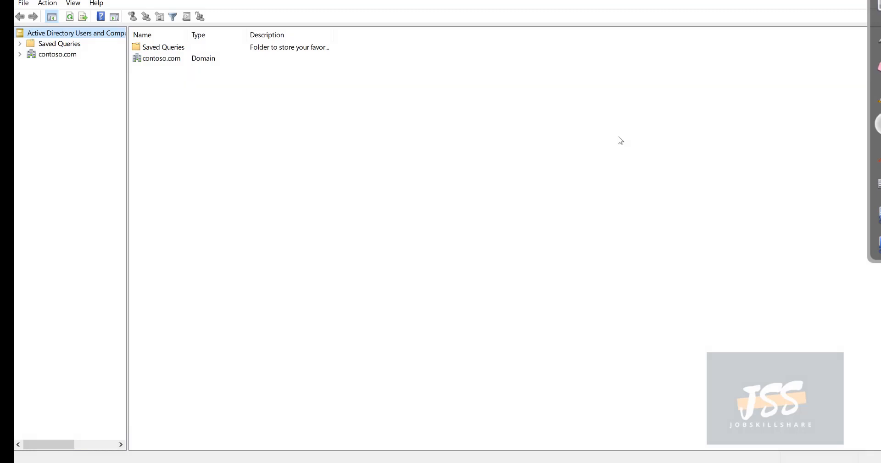
left_click(21, 54)
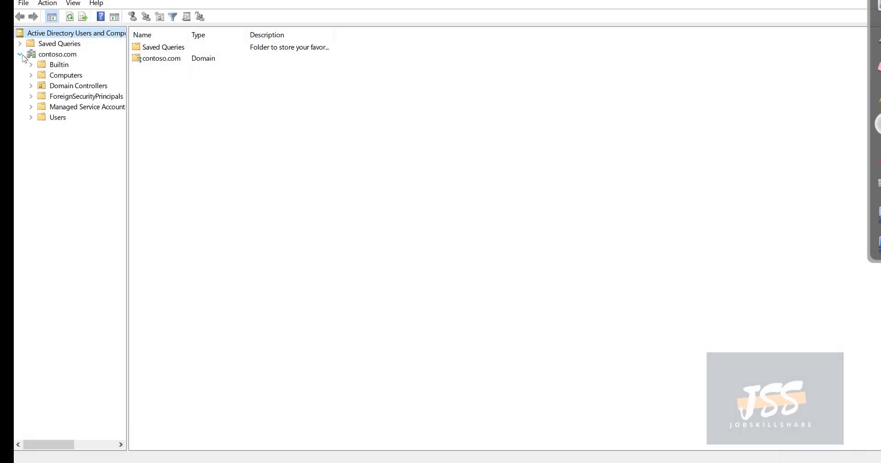
left_click(54, 117)
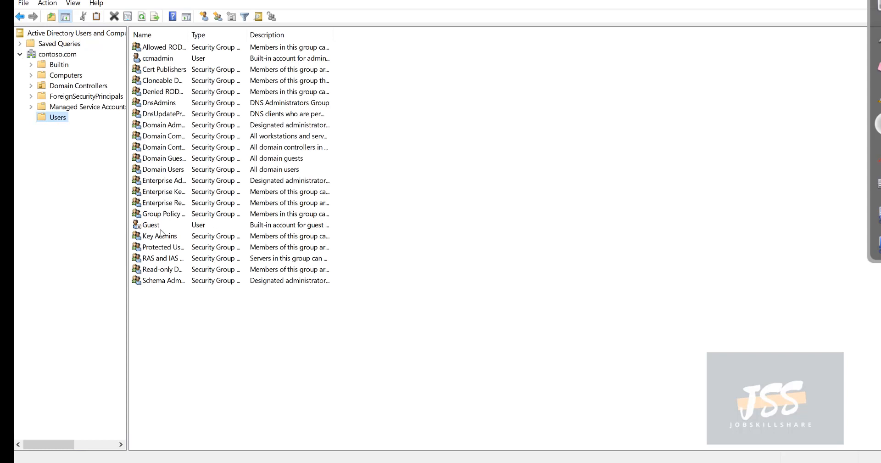
Step: Check the admin account's Member Of groups, including Schema Admins and Enterprise Admins, then close Properties
right_click(157, 59)
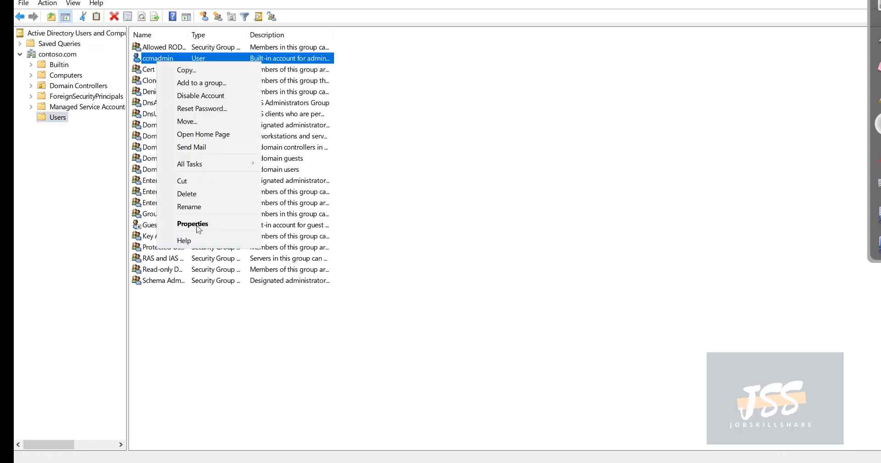
left_click(197, 225)
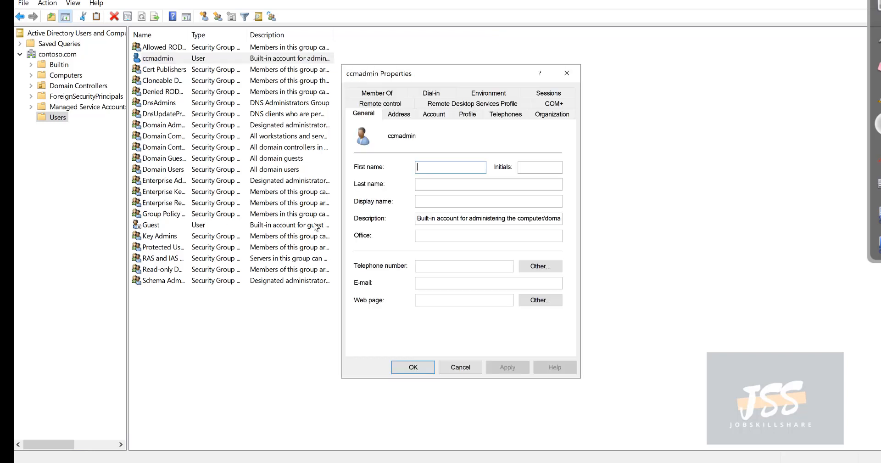
left_click(381, 104)
left_click(382, 96)
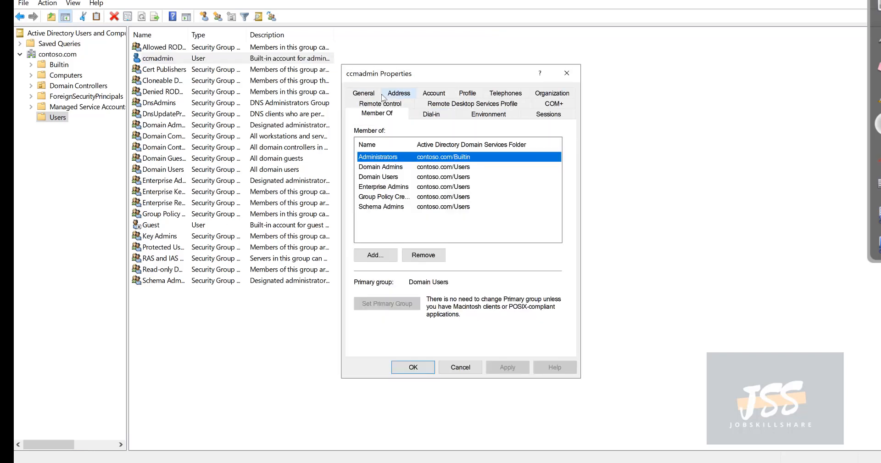
left_click(385, 207)
left_click(376, 187)
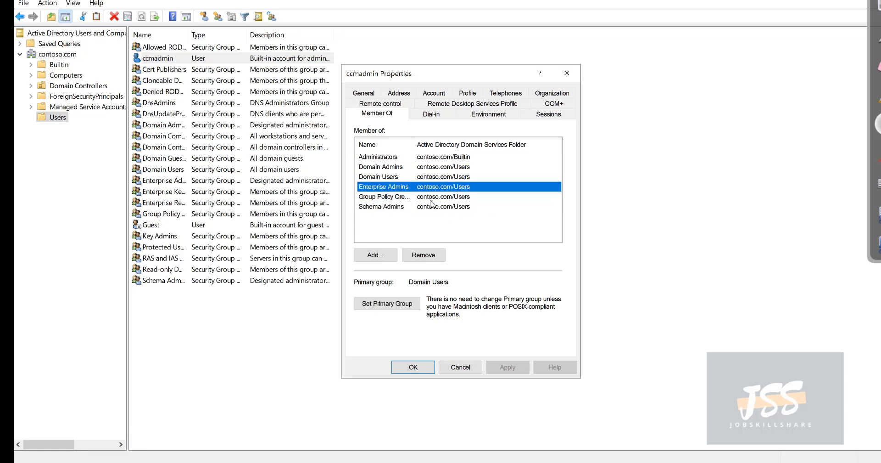
left_click(566, 73)
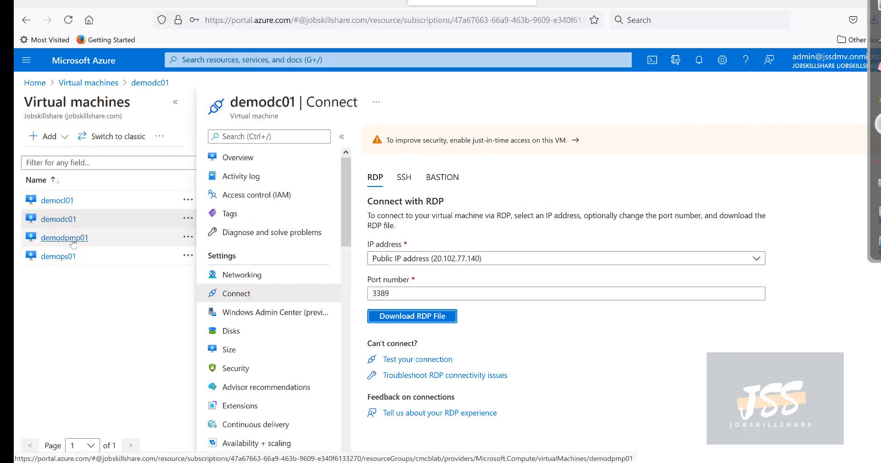
Step: Review democl01's overview down to its WorkFlow extension, then show its Connect options
left_click(58, 201)
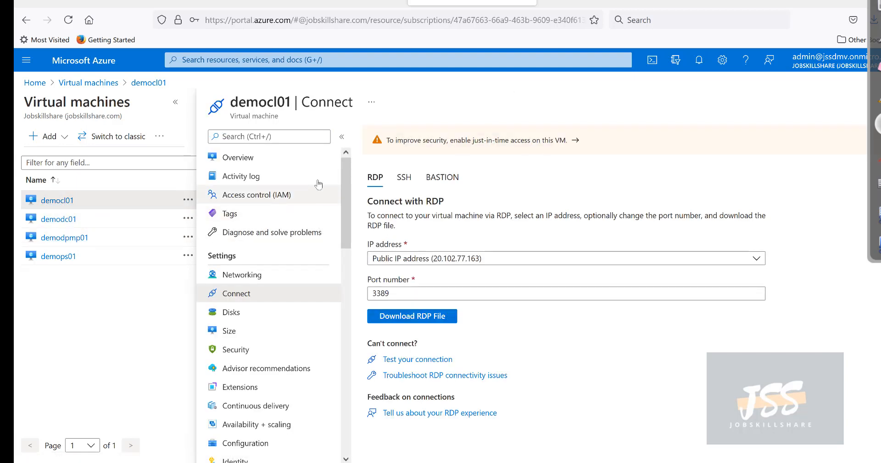
left_click(271, 159)
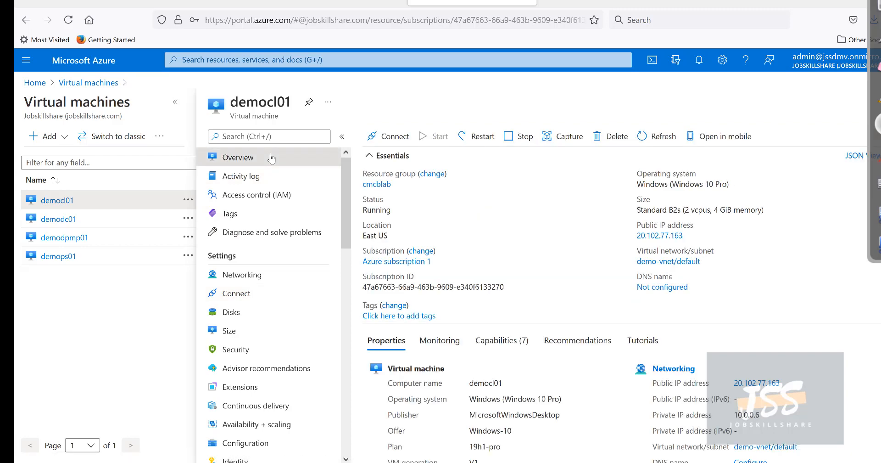
scroll(502, 309, "down", 5)
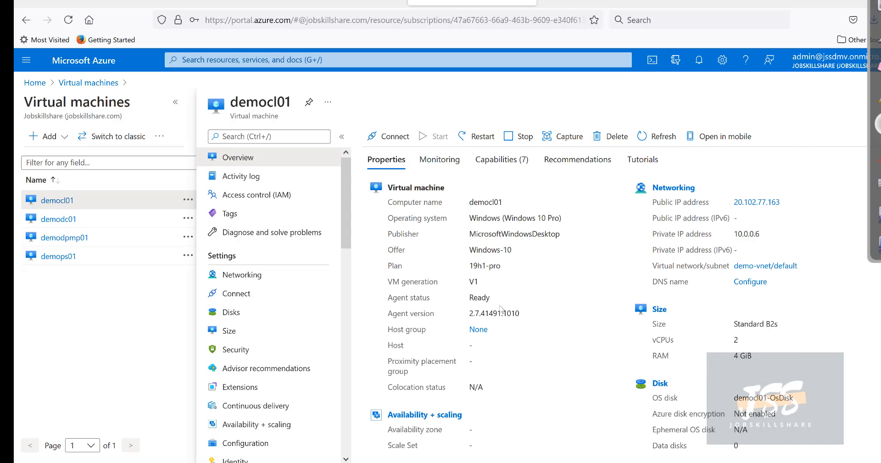
scroll(373, 421, "down", 2)
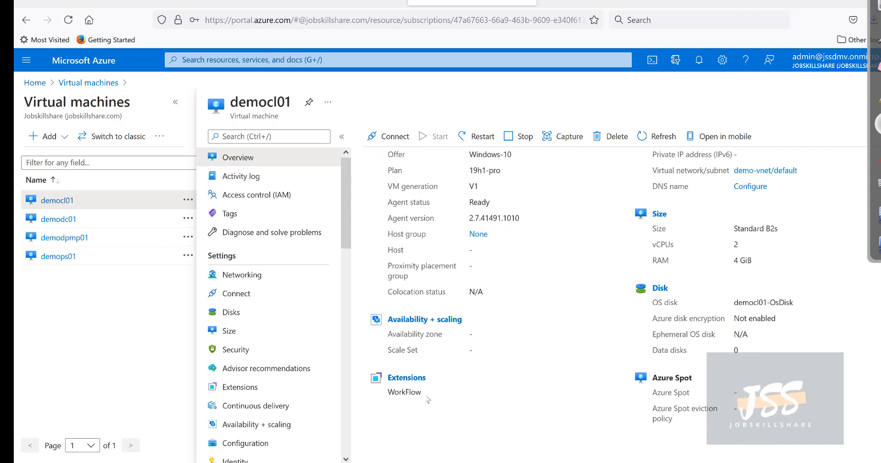
double_click(389, 393)
scroll(387, 399, "up", 6)
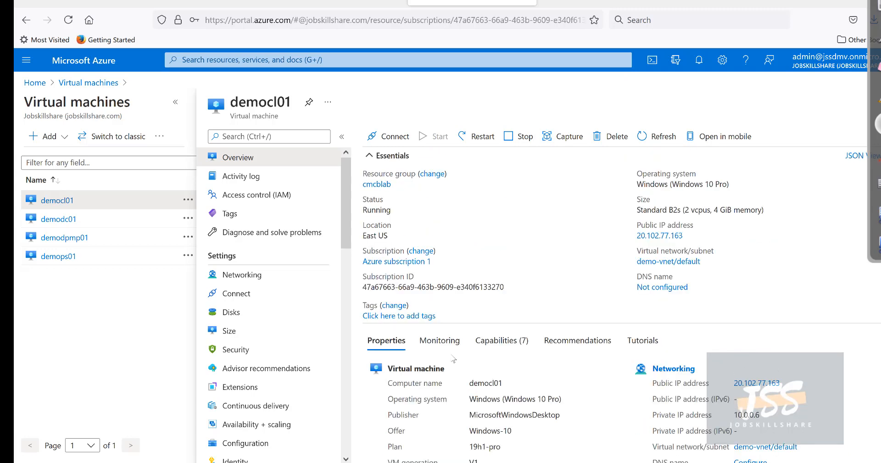
left_click(389, 137)
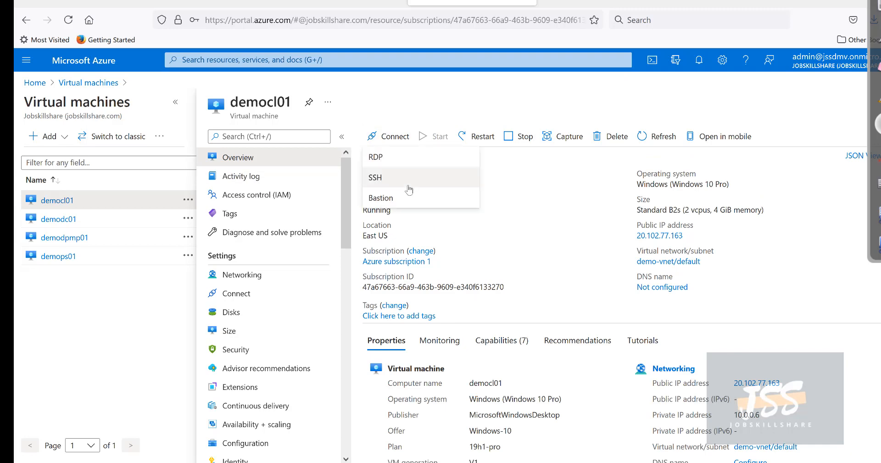
Step: Download democl01's RDP file and open it, accepting the unknown publisher warning
left_click(382, 158)
left_click(401, 317)
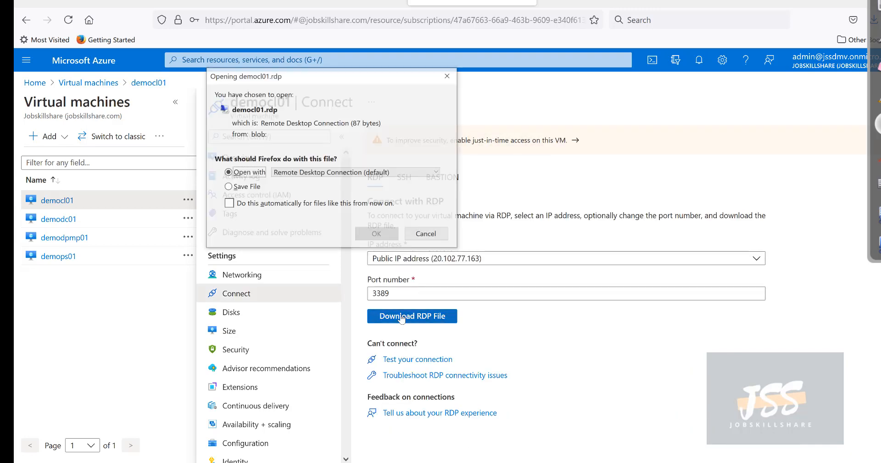
left_click(380, 236)
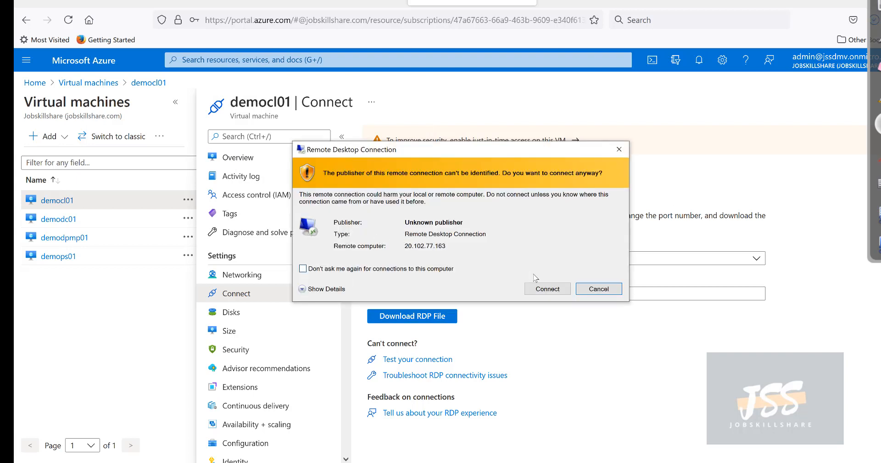
left_click(537, 285)
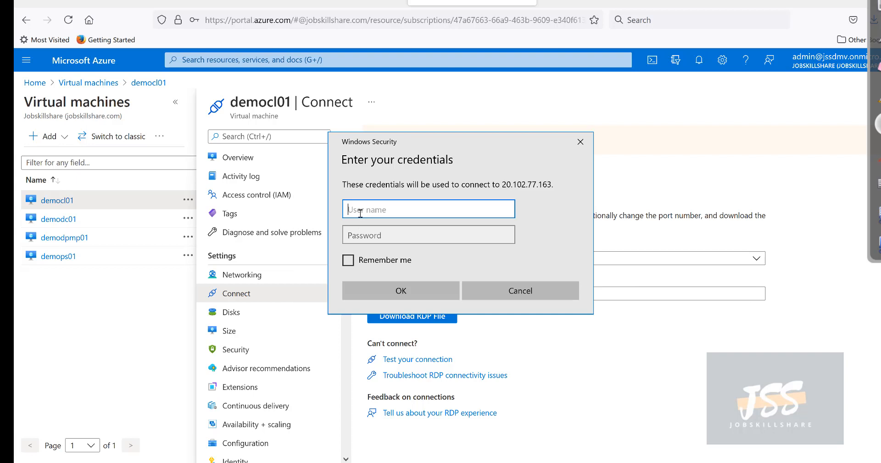
Step: Enter the admin account credentials, re-entering the password to submit the sign-in
type("dcmadmin")
key("Tab")
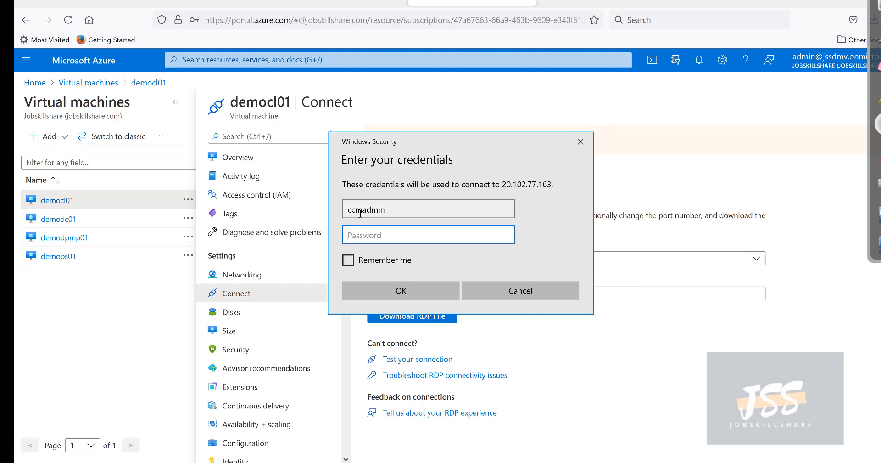
type("Password1234")
key("Return")
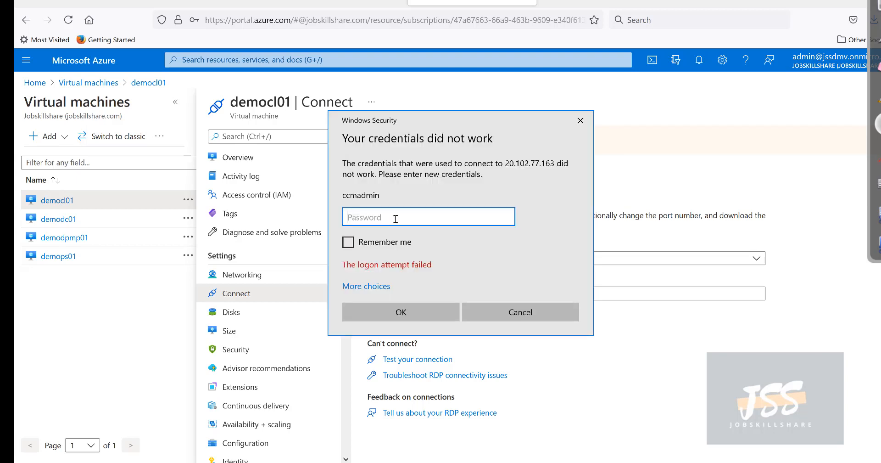
type("P")
type("•••••••")
key("Return")
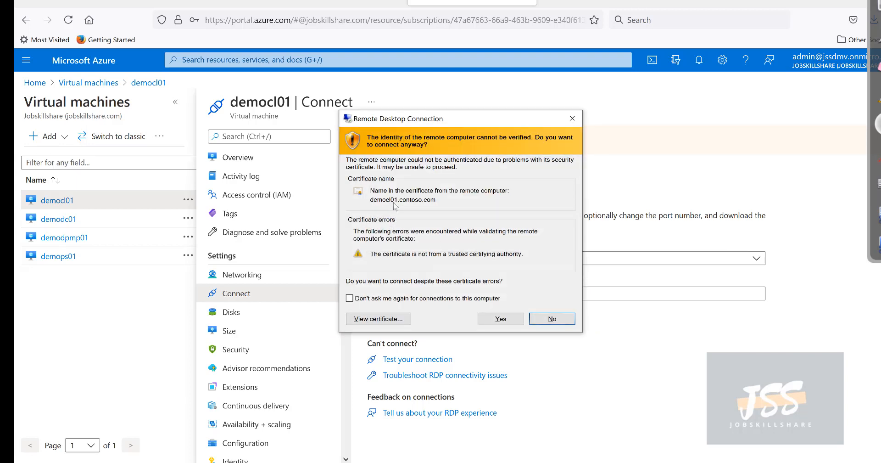
Step: List the domain computers in the demodc01 session, then accept democl01's certificate warning
left_click(562, 462)
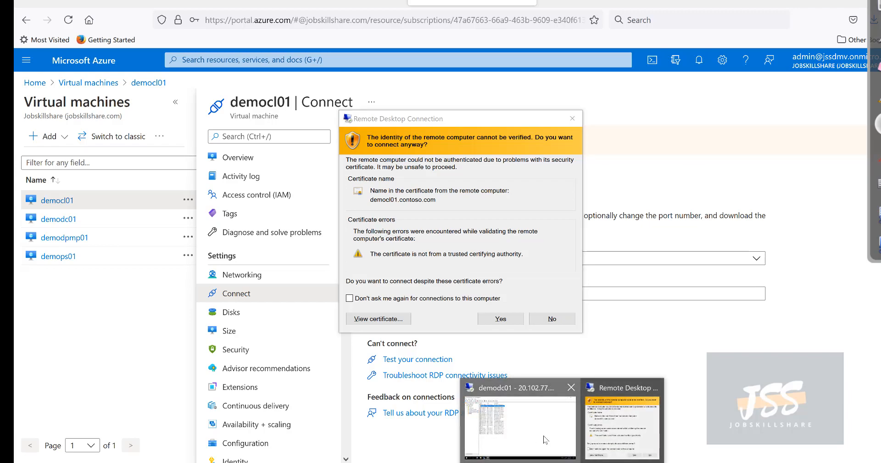
left_click(546, 439)
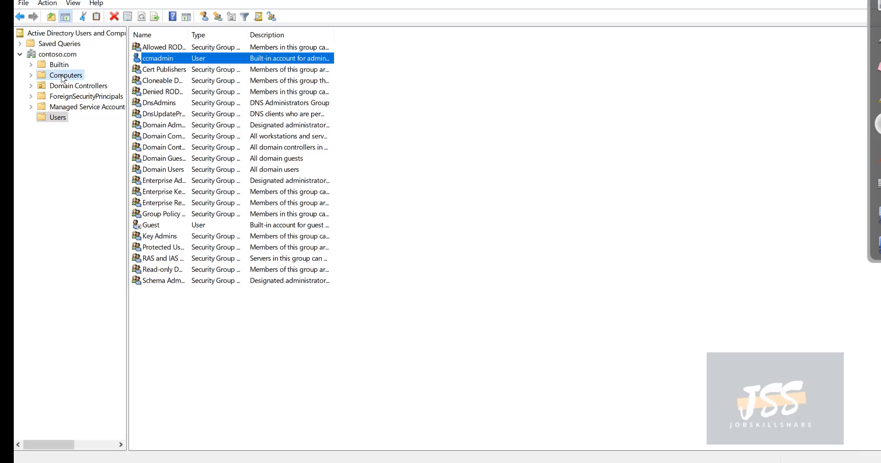
left_click(64, 75)
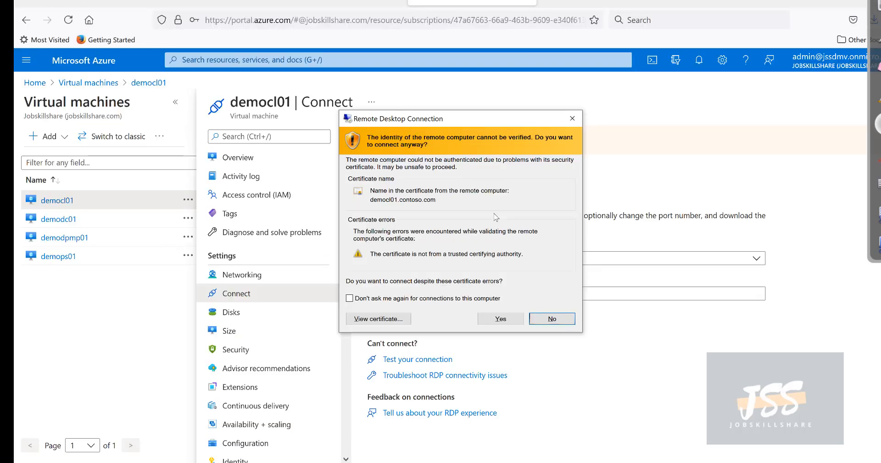
left_click(719, 372)
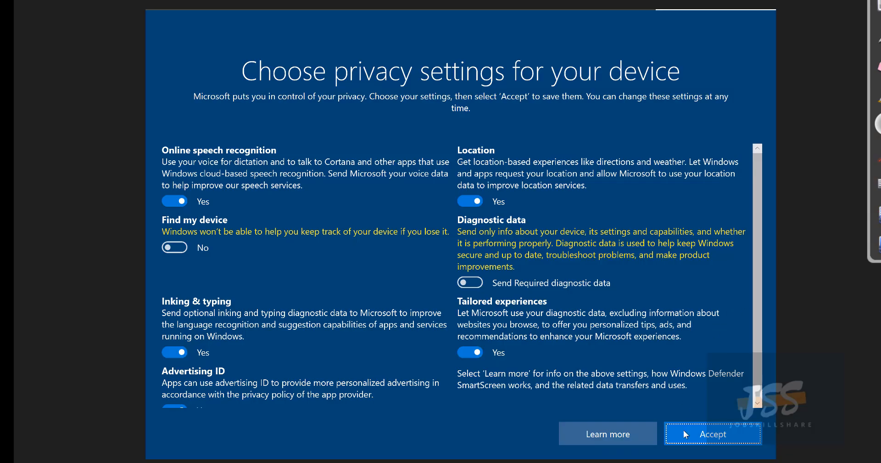
Step: Accept the privacy settings to finish signing in to democl01, then browse the Start menu
left_click(684, 434)
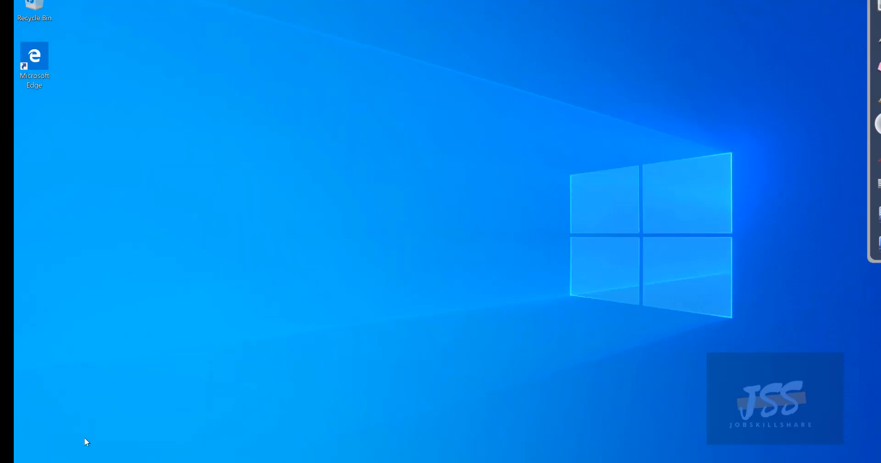
key("super")
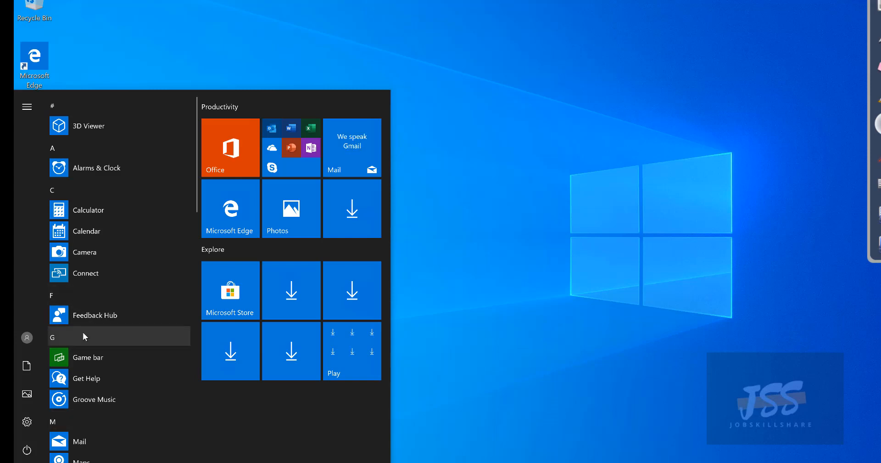
scroll(106, 432, "down", 8)
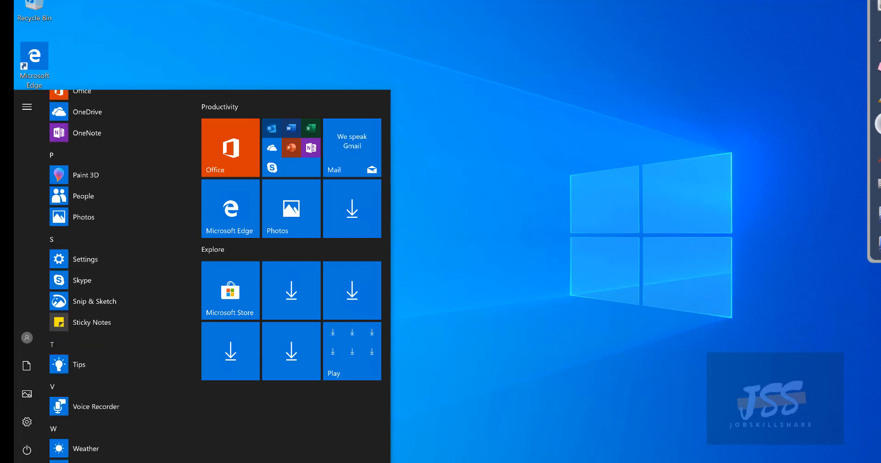
Step: Confirm on the About page: Windows 10 Pro, version 1903, 4.00 GB RAM, then close Settings
key("super+x")
left_click(85, 213)
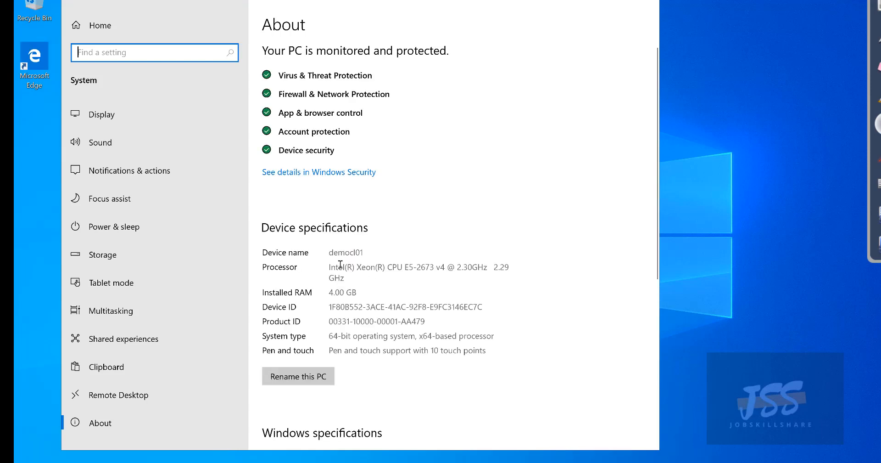
scroll(340, 265, "down", 3)
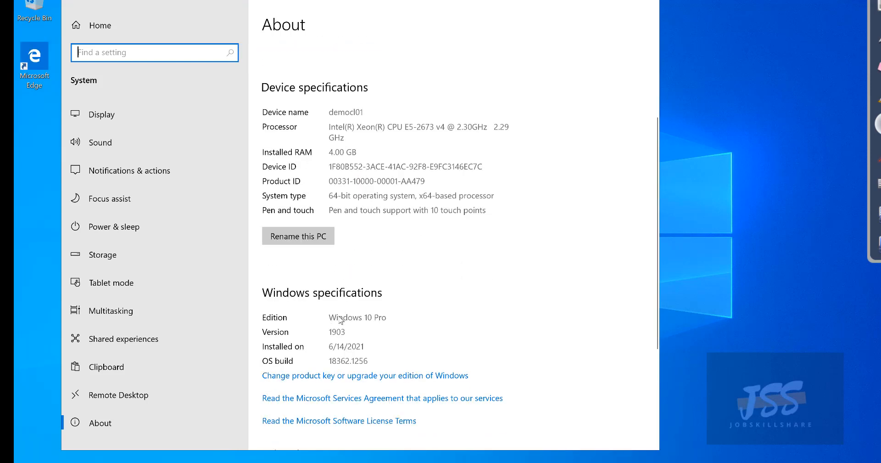
left_click(326, 337)
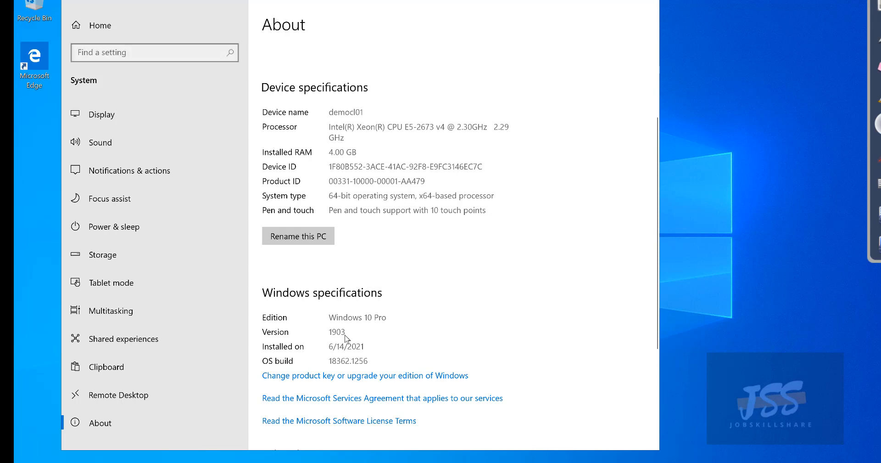
scroll(360, 330, "up", 3)
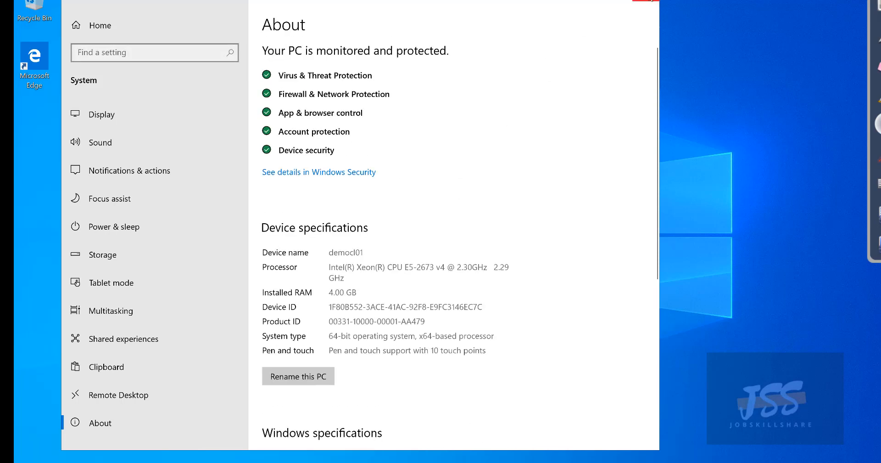
left_click(650, 1)
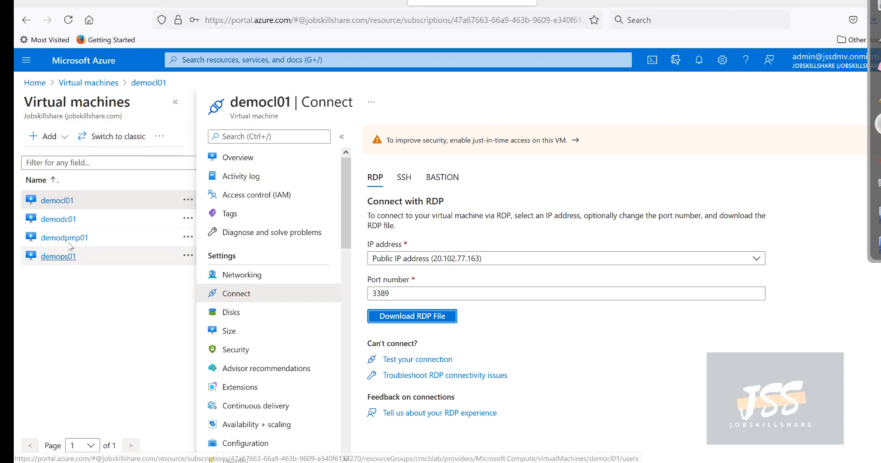
Step: Download and open demodpmp01's RDP file, accepting the unknown publisher warning
left_click(64, 237)
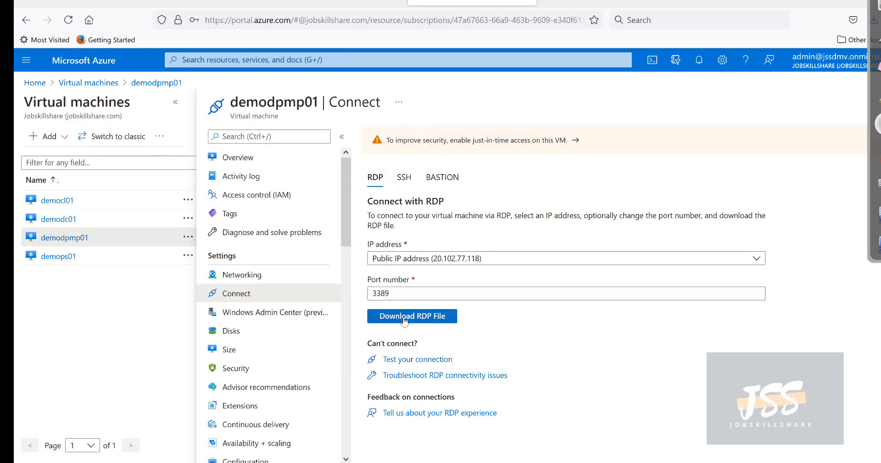
left_click(404, 316)
left_click(366, 234)
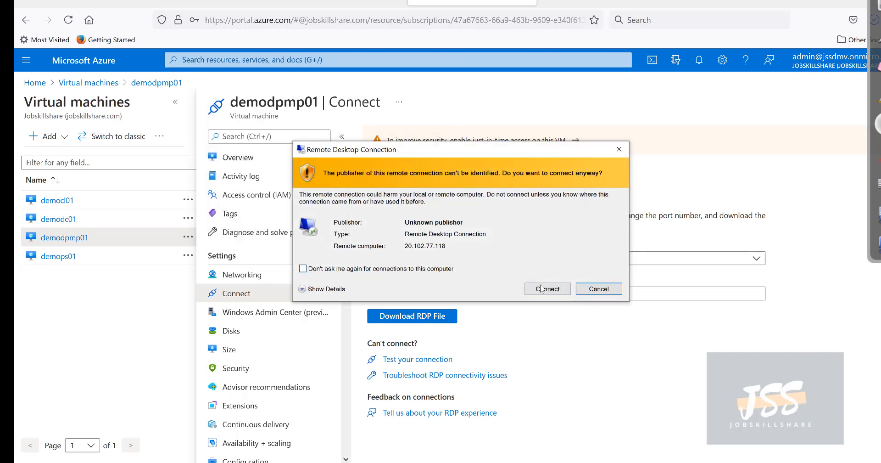
left_click(543, 287)
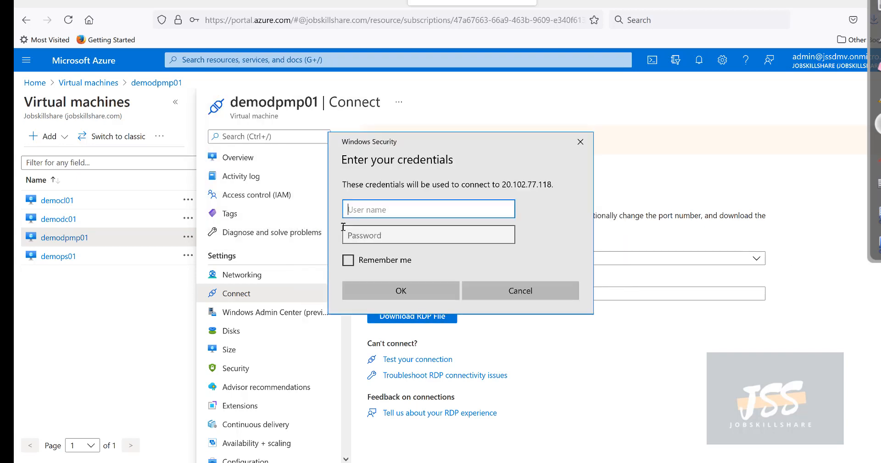
Step: Sign in with the lab admin credentials, accept the certificate, and dismiss the Windows Admin Center prompt
type("ccmadmin")
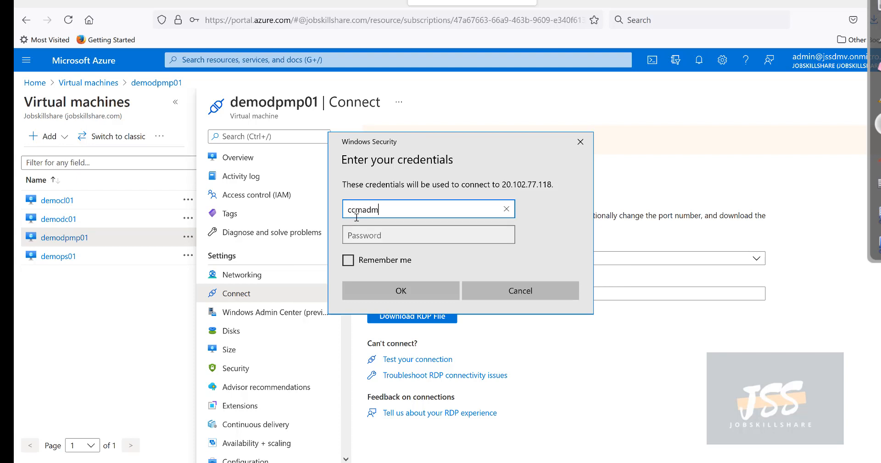
key("Tab")
type("•")
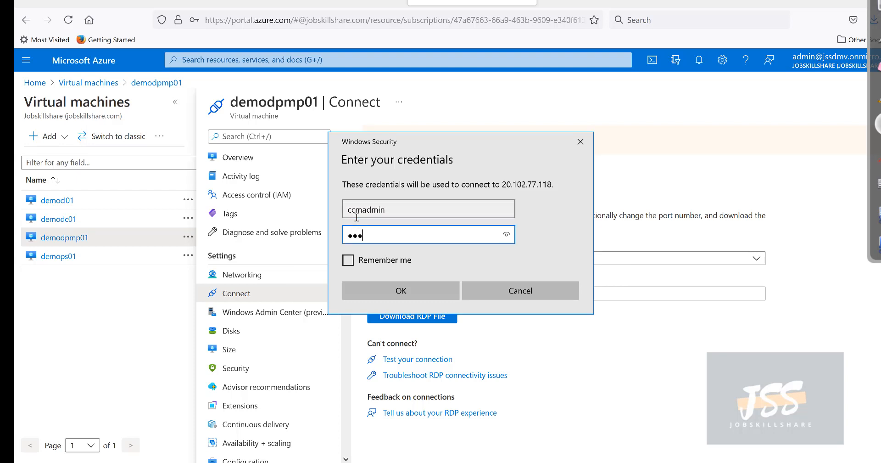
type("••••••••••••••")
key("Return")
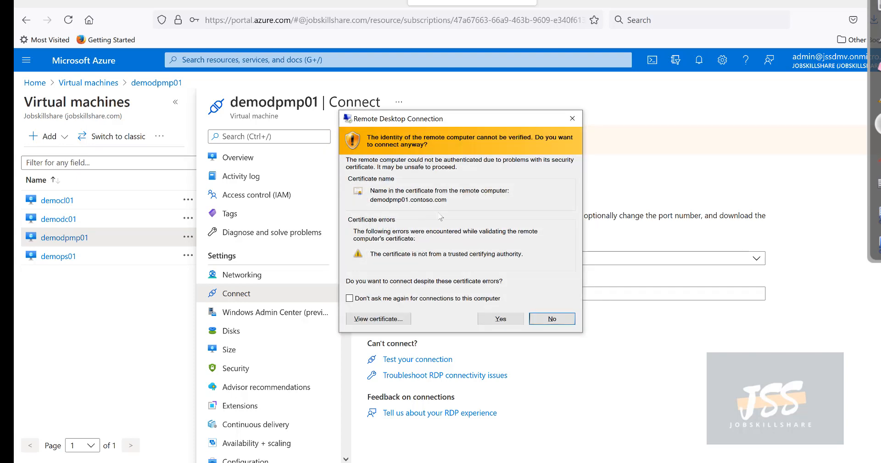
left_click(493, 319)
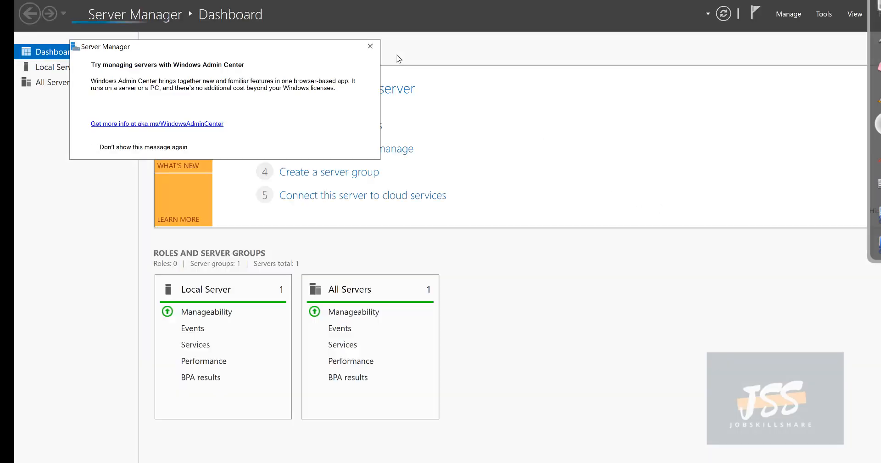
left_click(370, 46)
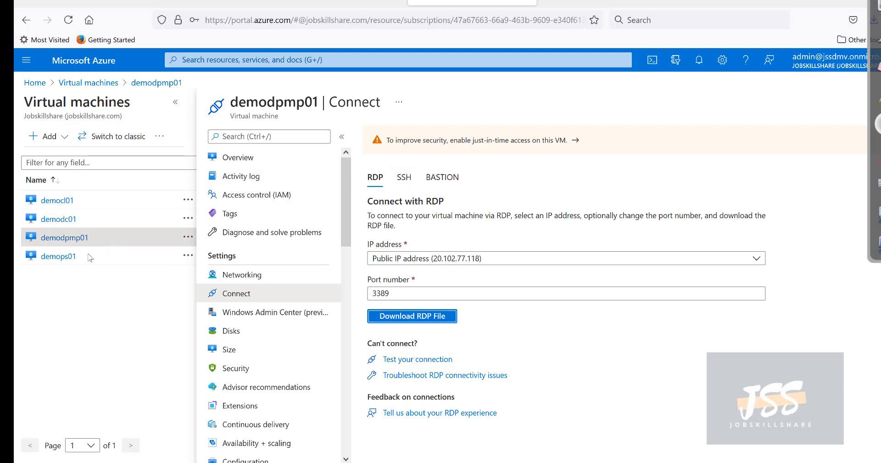
Step: Download and open demops01's RDP file, accepting the unknown publisher warning
left_click(63, 256)
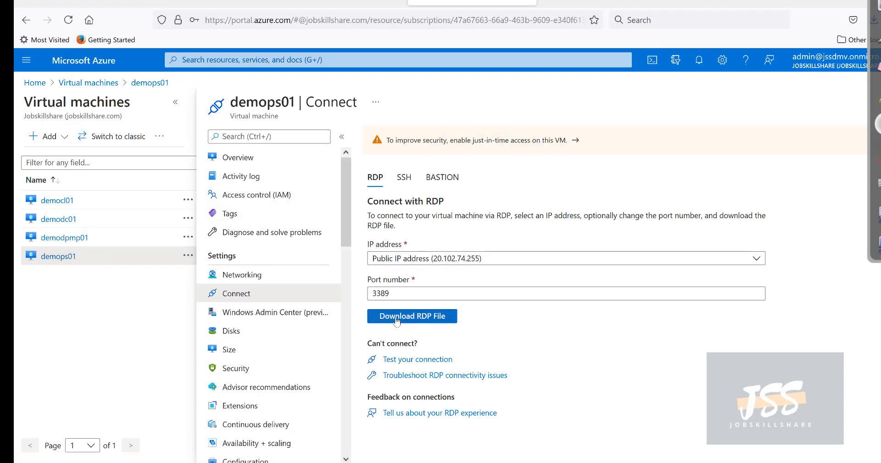
left_click(407, 319)
left_click(376, 235)
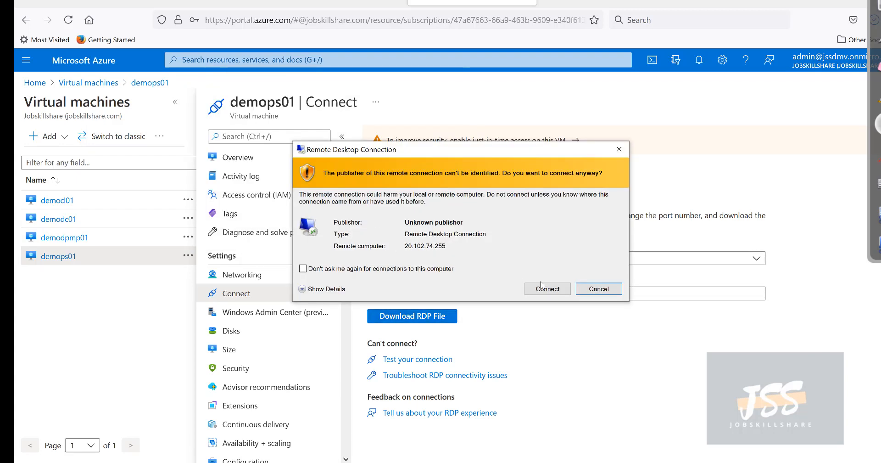
left_click(542, 286)
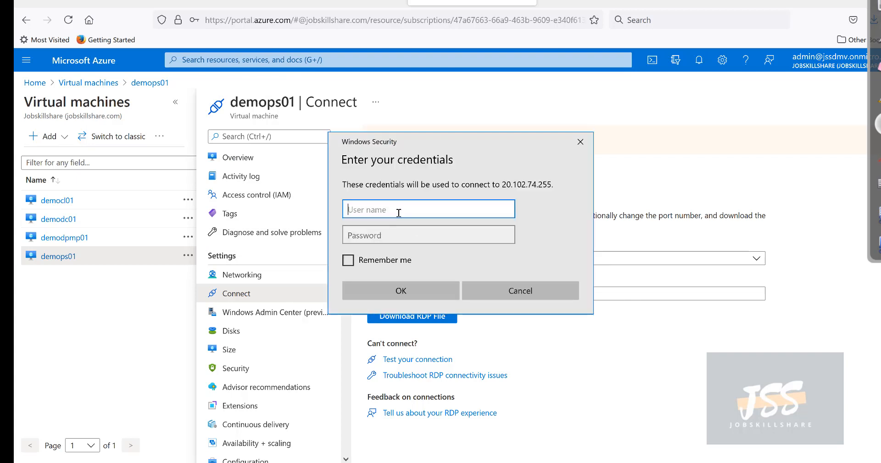
Step: Sign in to demops01 with the lab admin credentials and accept its certificate
type("ccmadmin")
key("Tab")
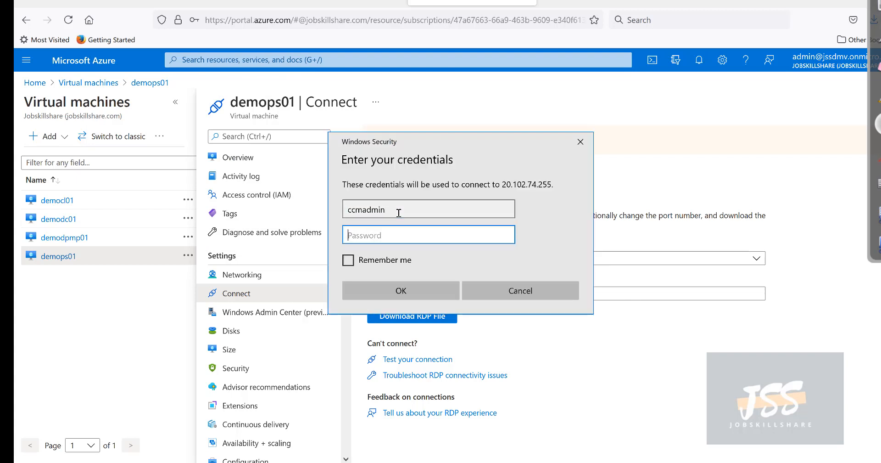
type("***")
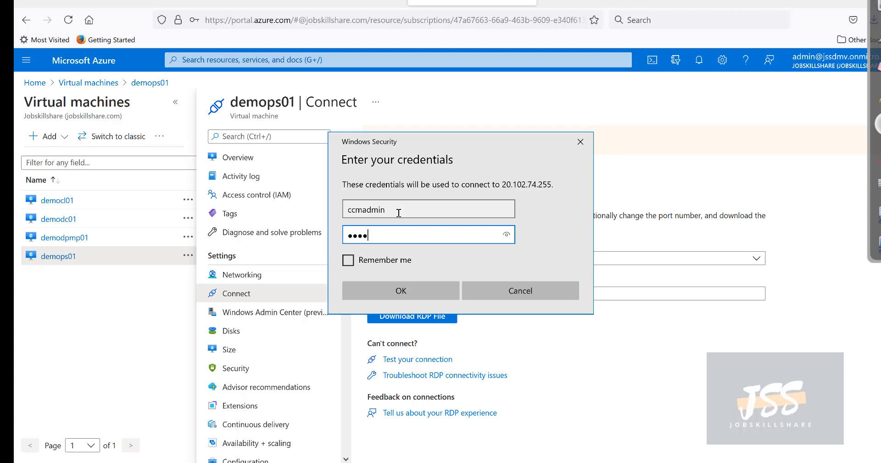
type("************")
key("Return")
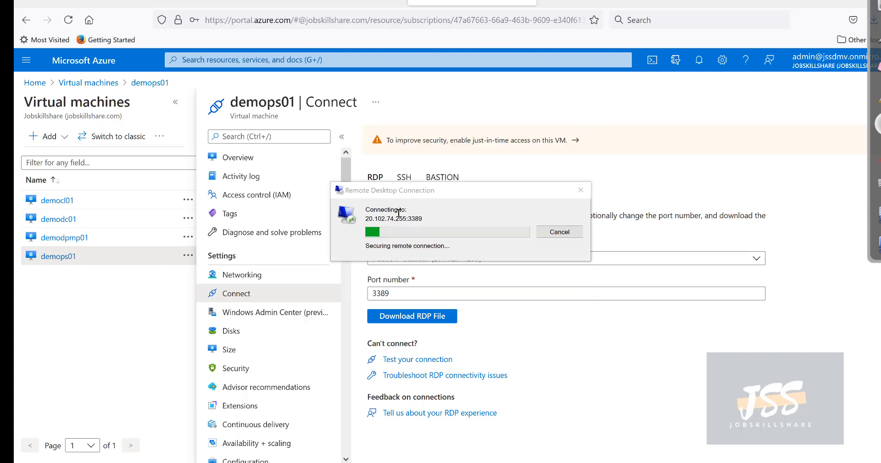
left_click(497, 320)
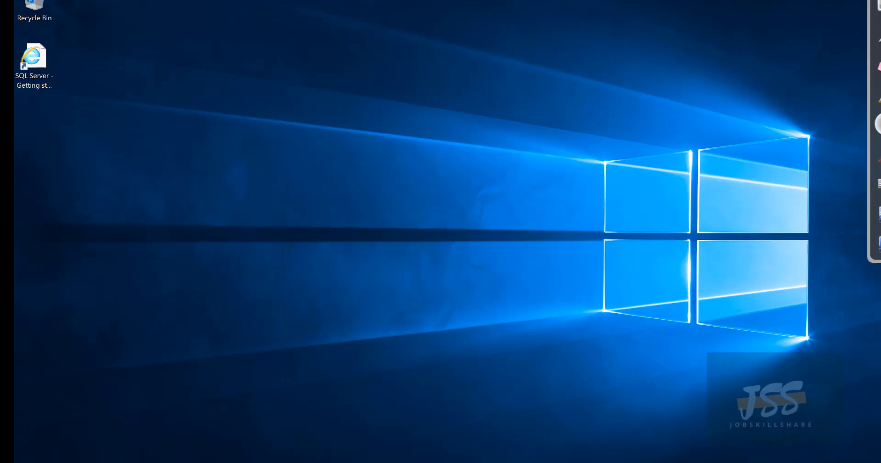
Step: Expand the SQL Server Tools 18, SQL Server 2019 and Windows System groups in demops01's Start menu
key("super")
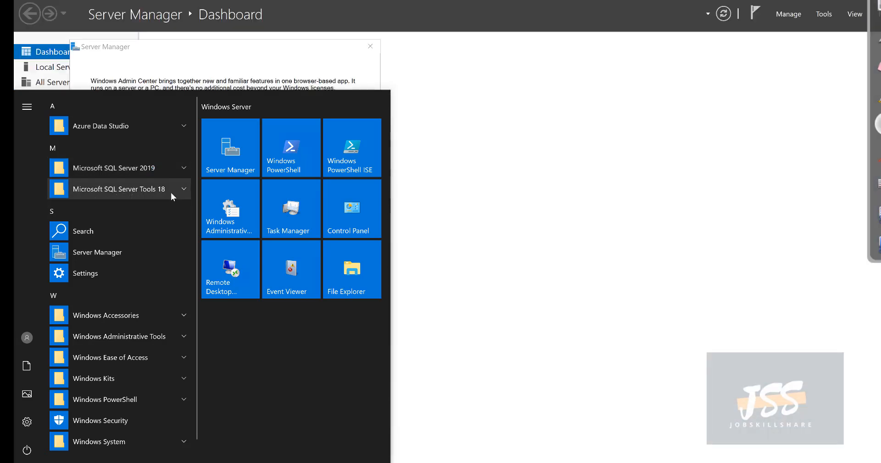
left_click(171, 192)
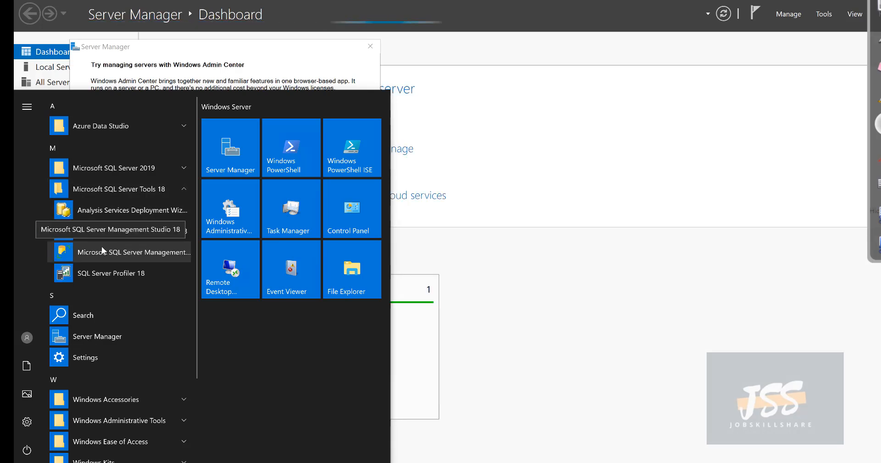
left_click(153, 169)
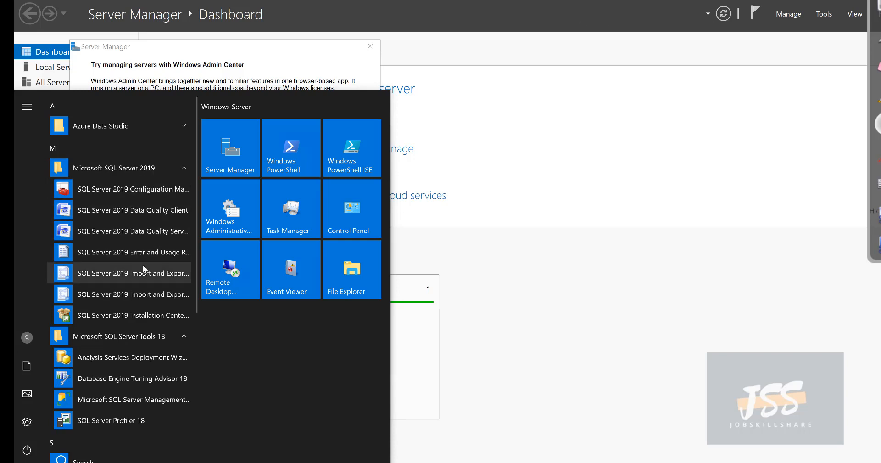
scroll(146, 269, "down", 1)
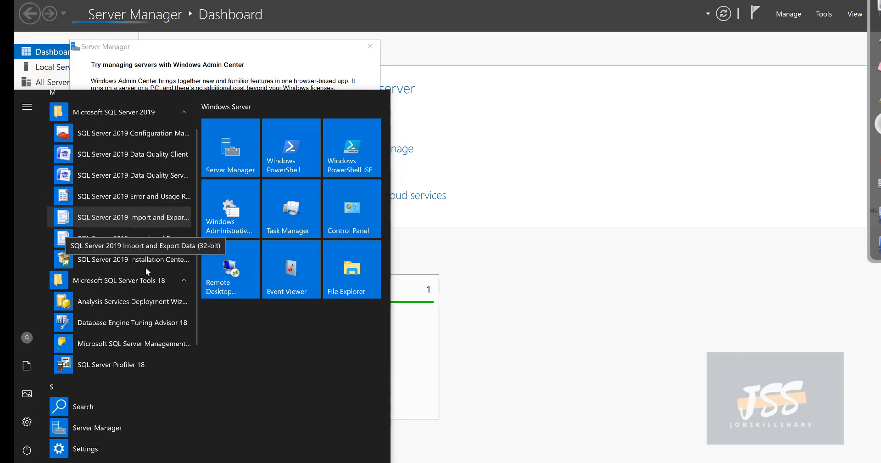
scroll(145, 267, "down", 4)
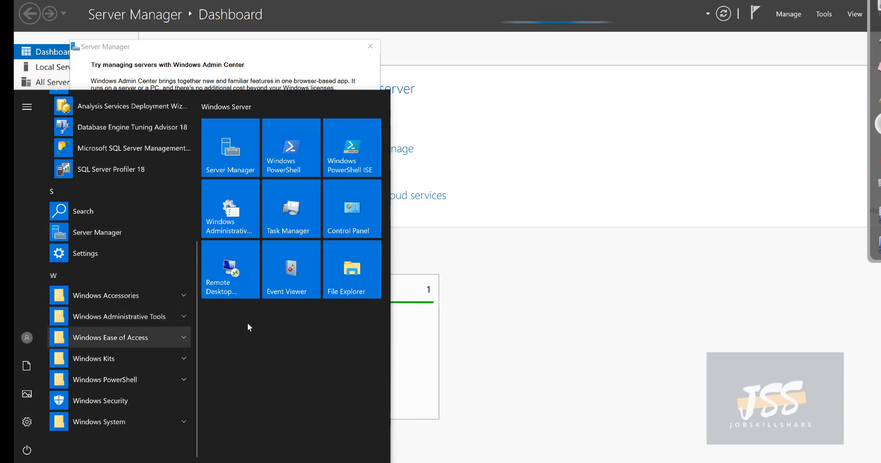
left_click(141, 419)
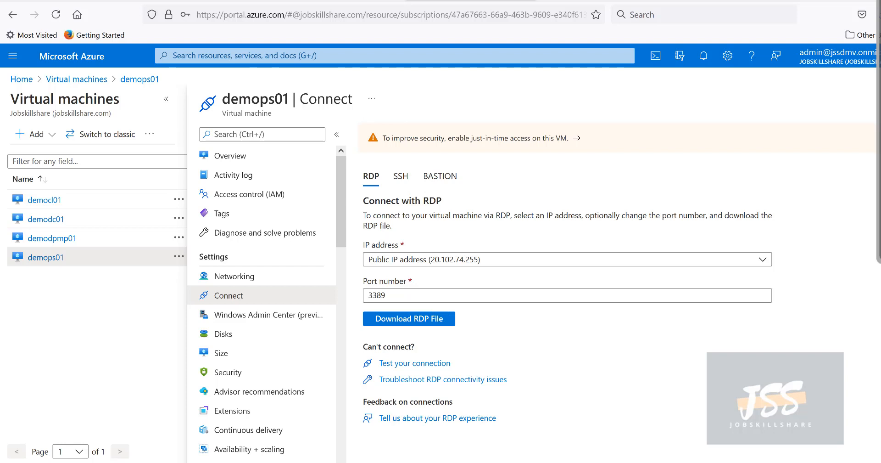
Step: Briefly bring up the demodpmp01 session, minimize it, and switch to the demops01 session
mouse_move(566, 462)
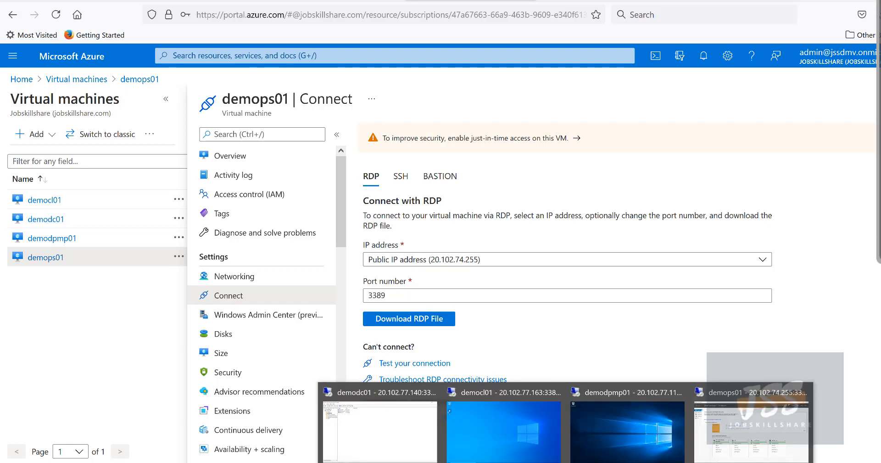
left_click(590, 436)
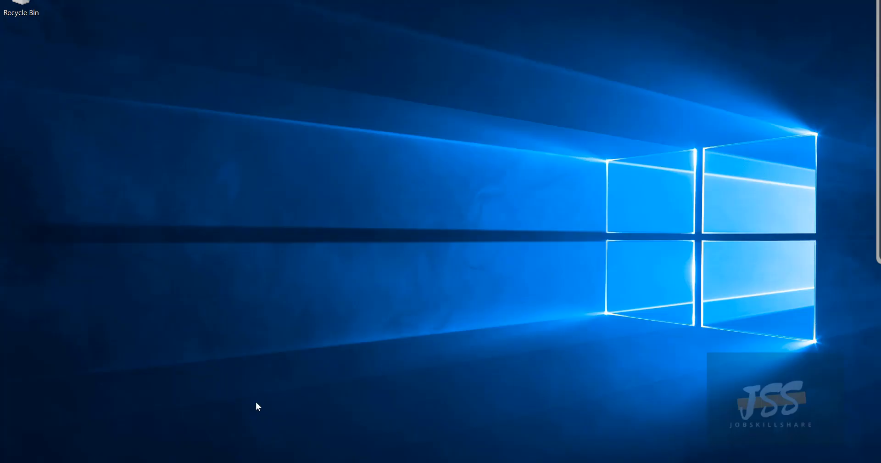
key("super")
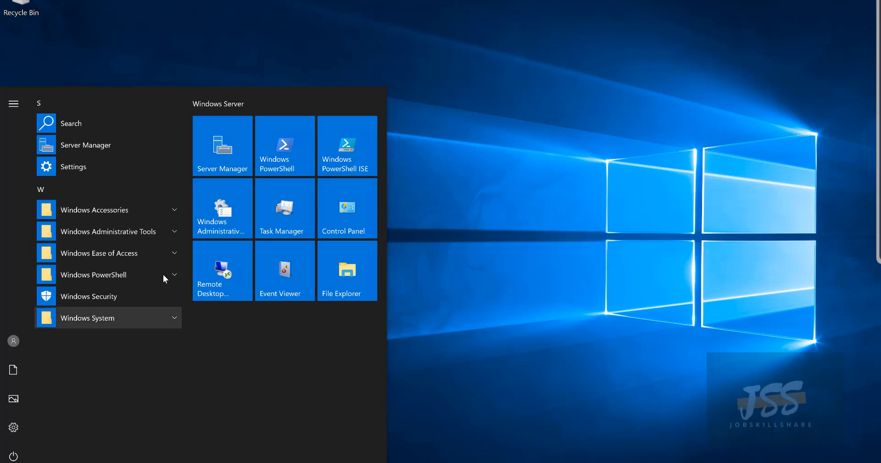
left_click(511, 241)
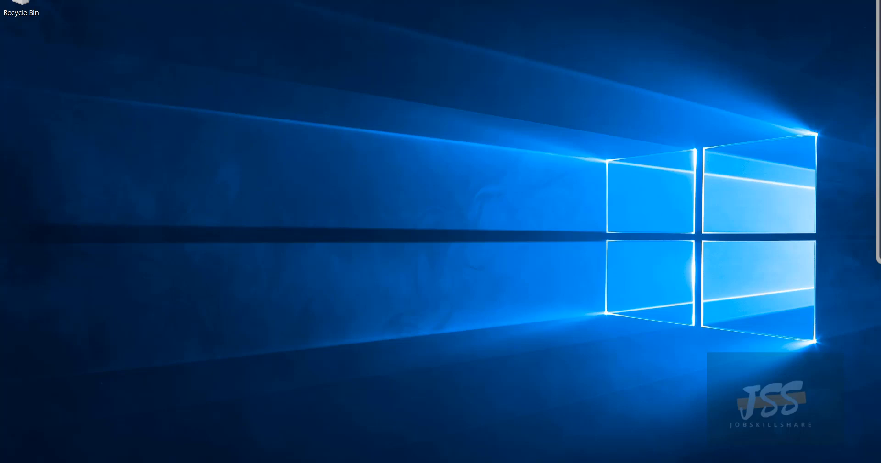
left_click(571, 1)
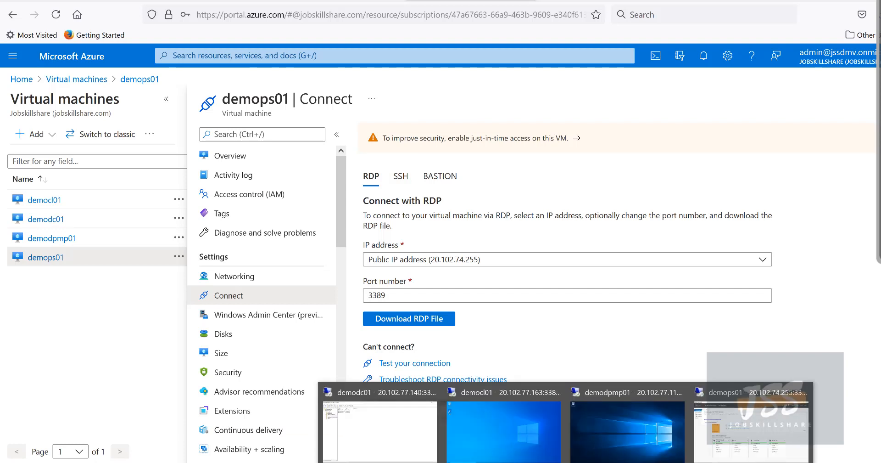
left_click(706, 420)
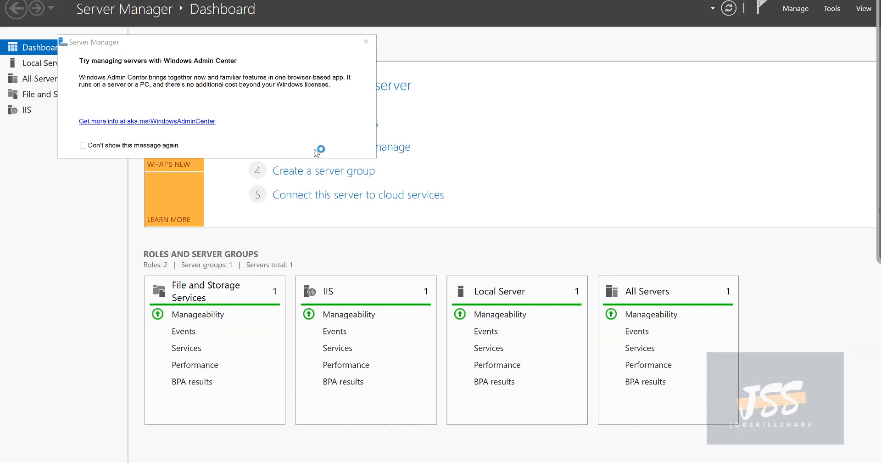
Step: In a new File Explorer window, go to the Windows folder, then Temp > ProvisionScript
key("super+e")
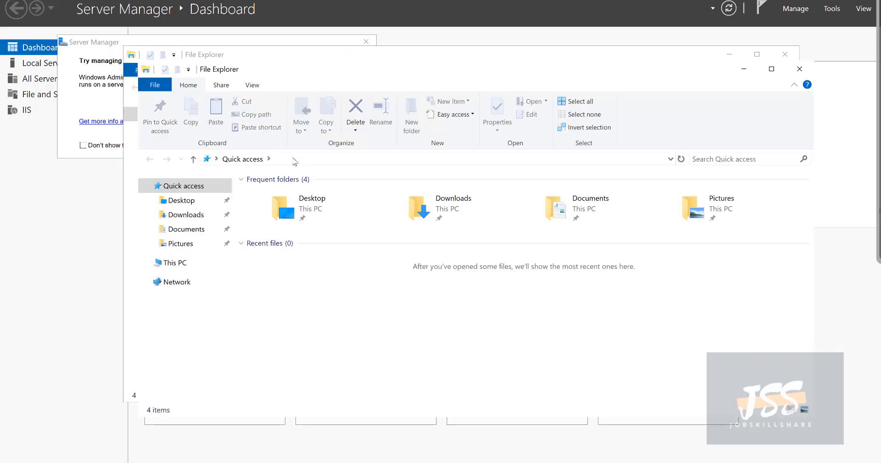
left_click(294, 162)
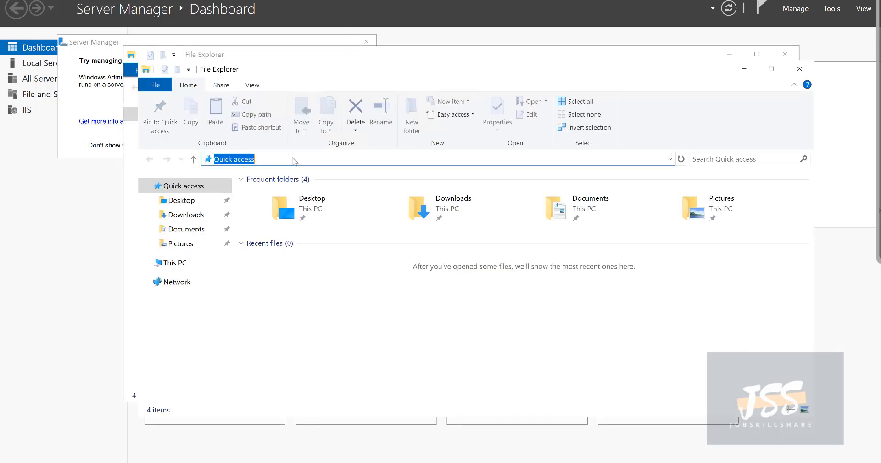
type("%windir%")
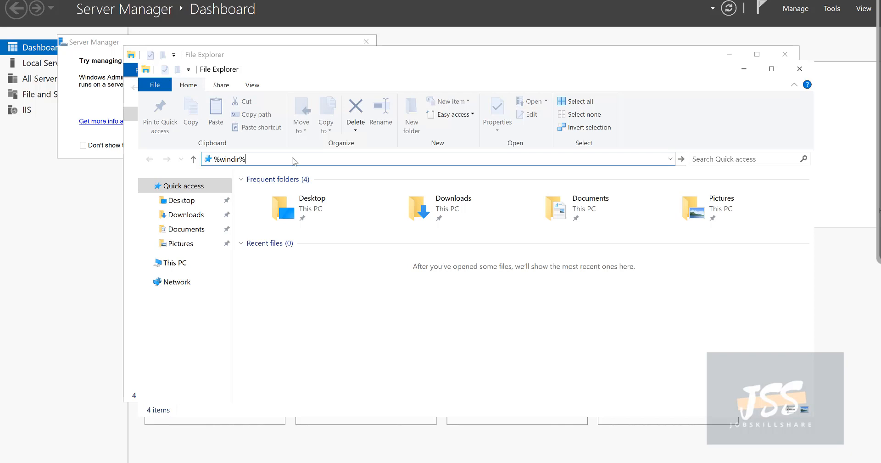
key("Return")
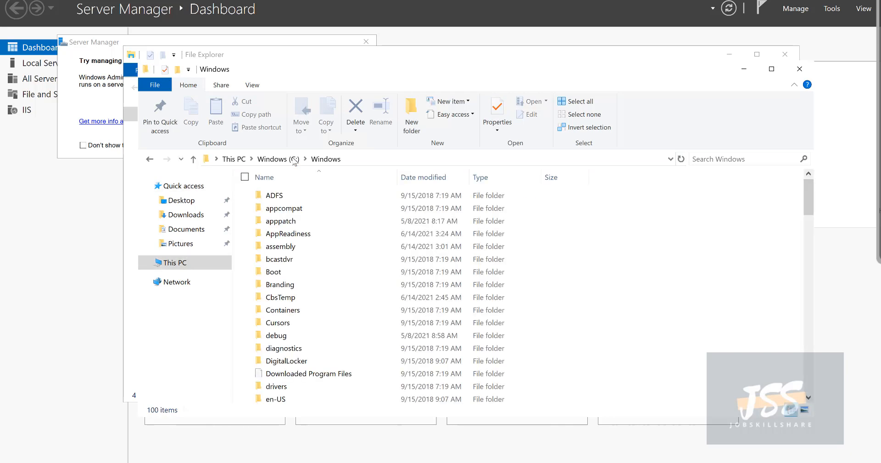
scroll(300, 366, "down", 2)
left_click(288, 361)
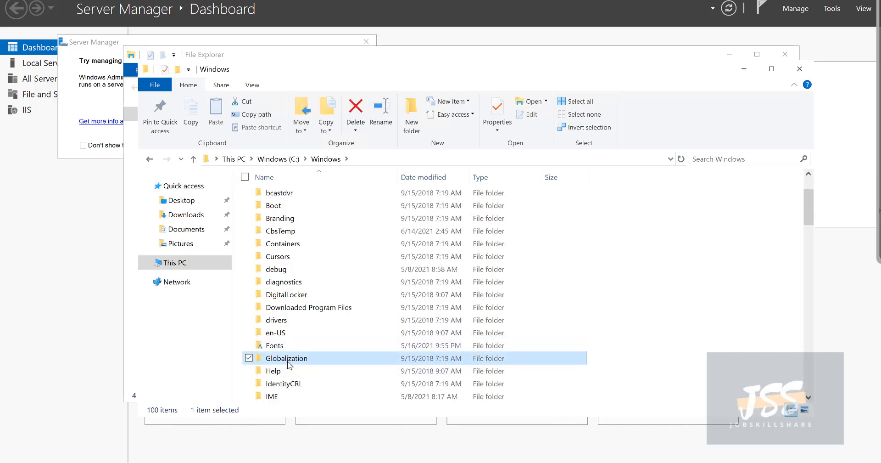
key("t")
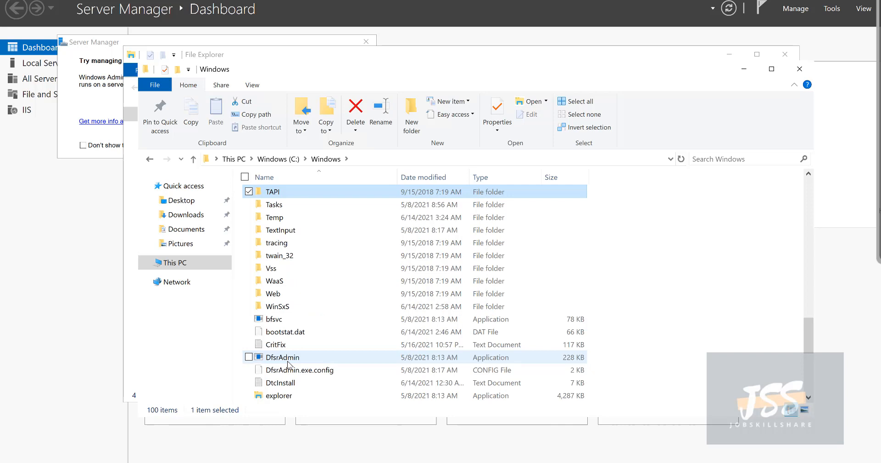
left_click(280, 218)
double_click(283, 220)
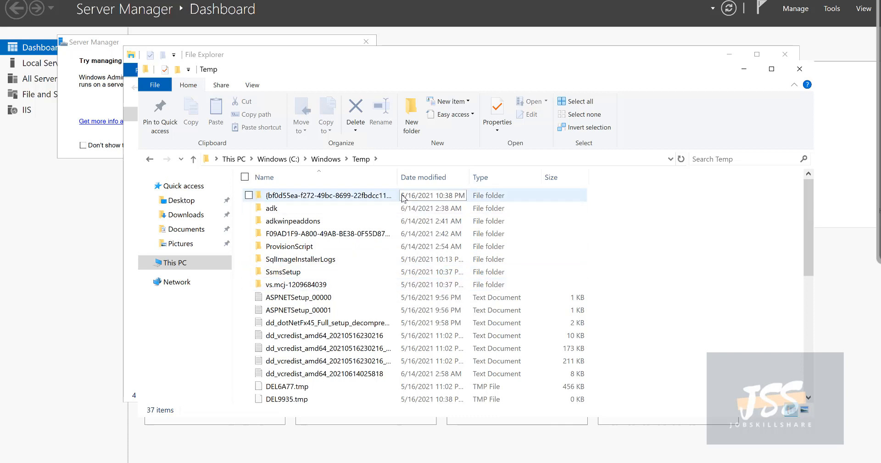
double_click(289, 246)
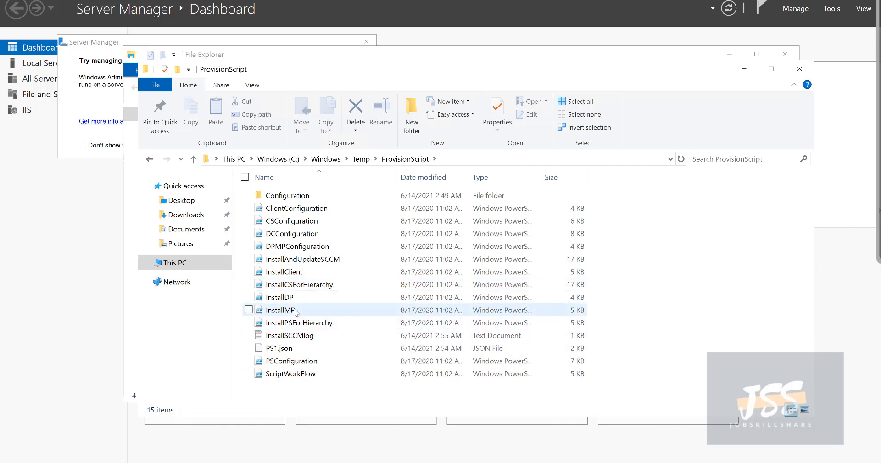
Step: Choose Open with on PS1.json to show the list of apps
left_click(290, 350)
right_click(270, 351)
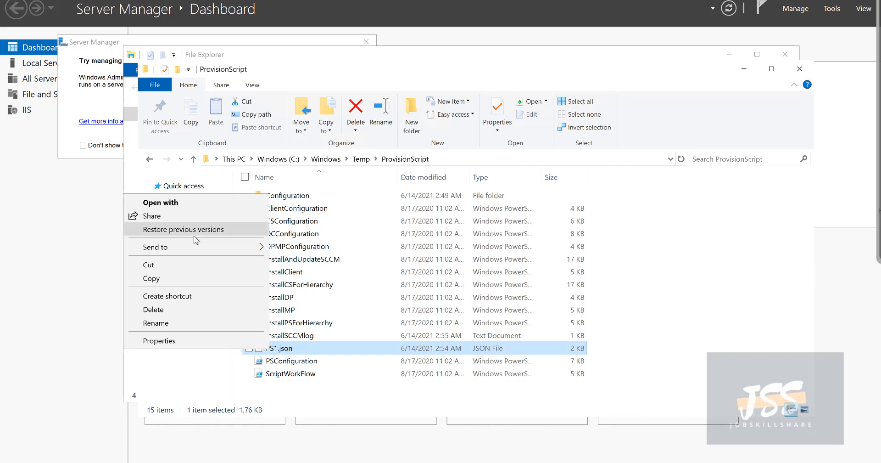
left_click(183, 211)
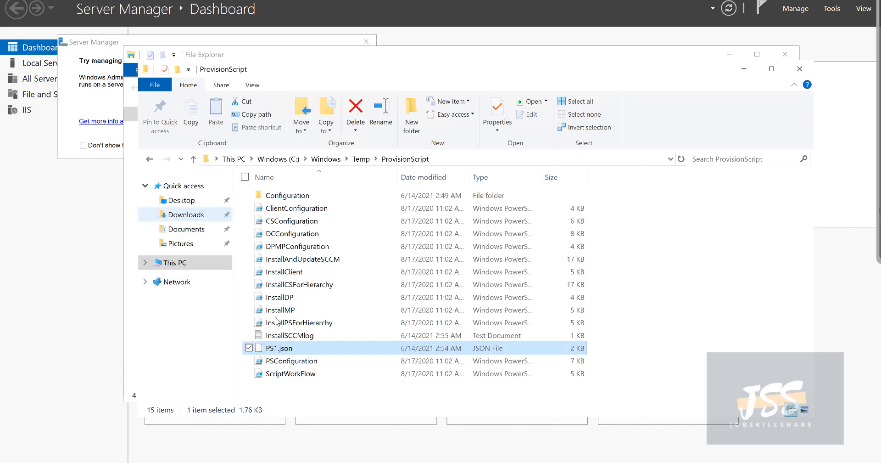
right_click(280, 347)
left_click(191, 203)
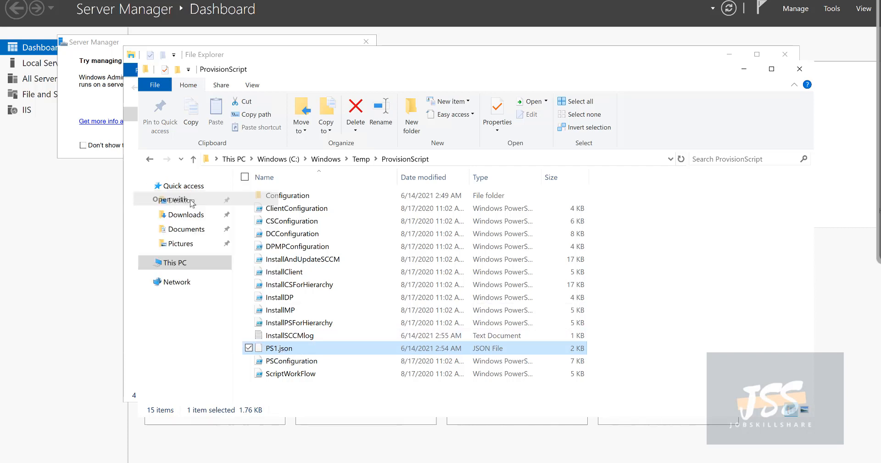
left_click(420, 172)
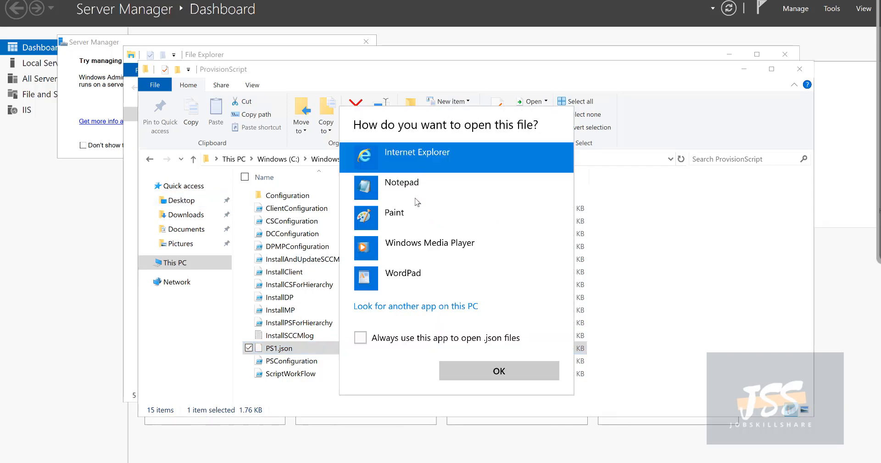
Step: Open PS1.json in Notepad and review the InstallMP, InstallDP and InstallSCCM status entries
double_click(399, 197)
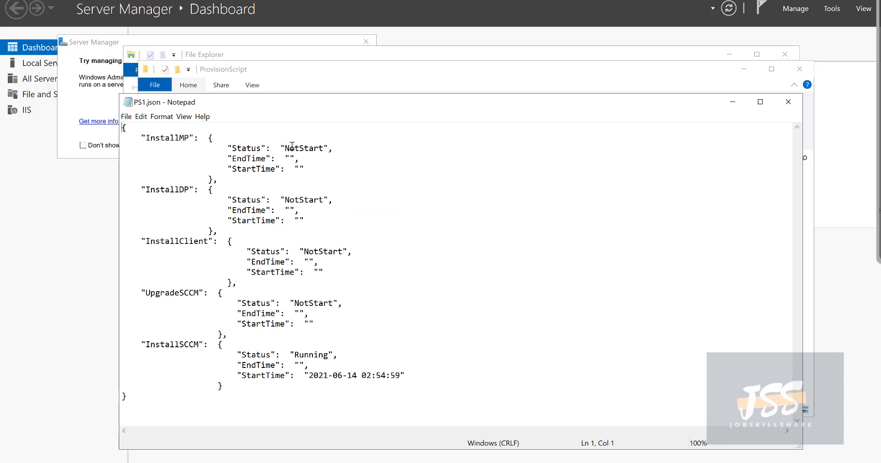
left_click_drag(285, 147, 352, 204)
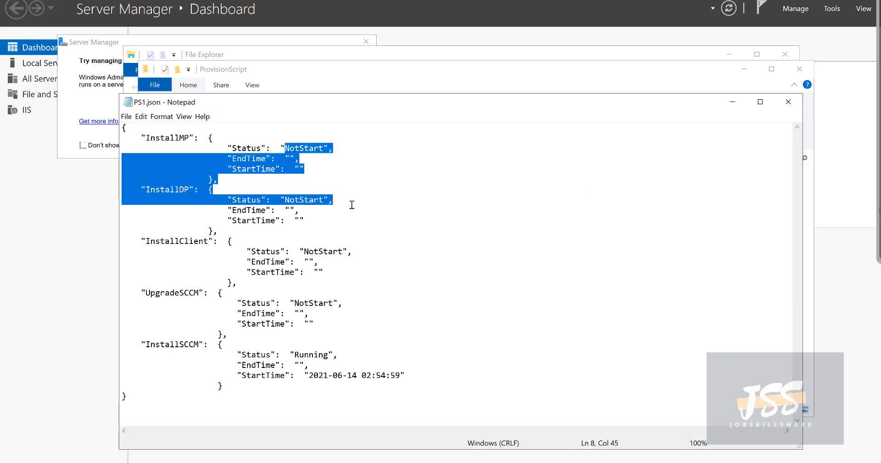
left_click(304, 342)
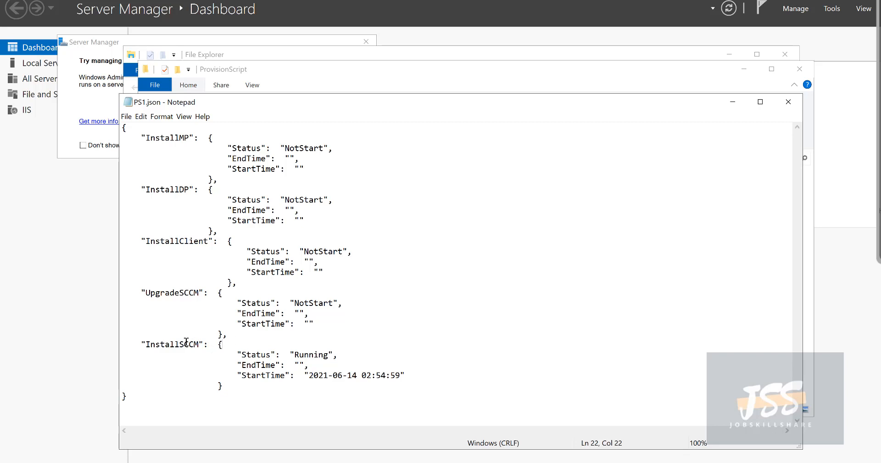
left_click_drag(185, 343, 126, 340)
left_click(395, 368)
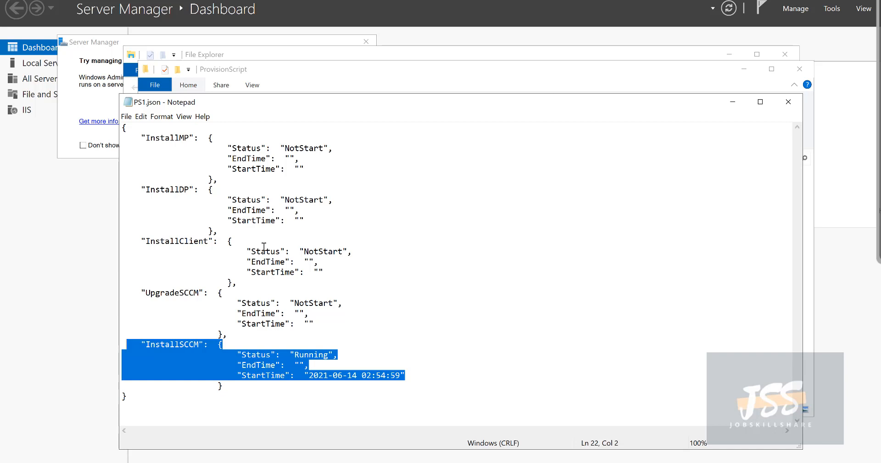
left_click_drag(375, 375, 142, 331)
left_click(248, 325)
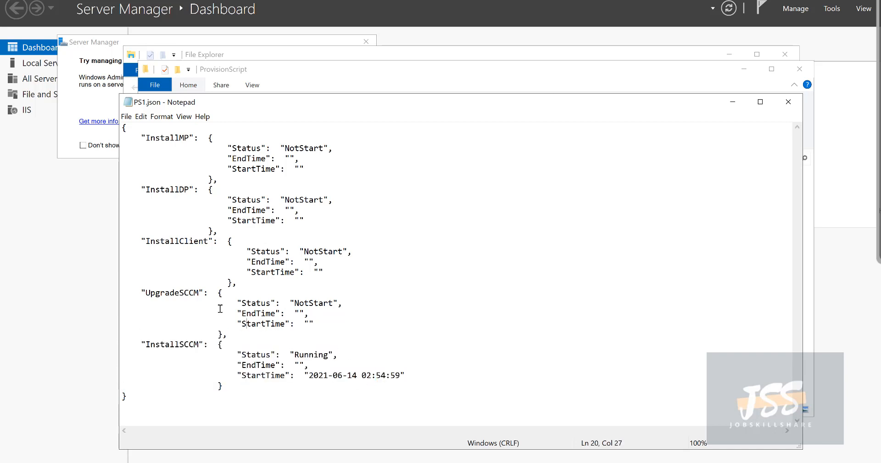
Step: Check the remaining entries, noting InstallSCCM Running and UpgradeSCCM NotStart, then close Notepad
left_click_drag(218, 302, 128, 289)
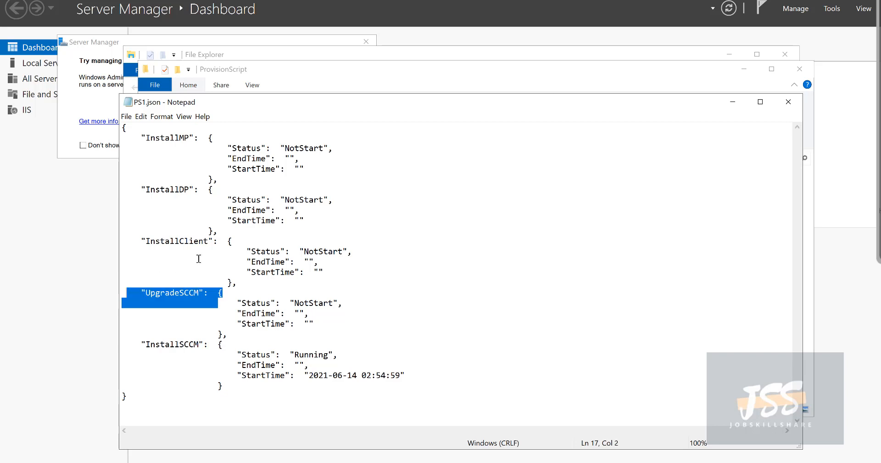
left_click(205, 234)
left_click_drag(228, 241, 120, 237)
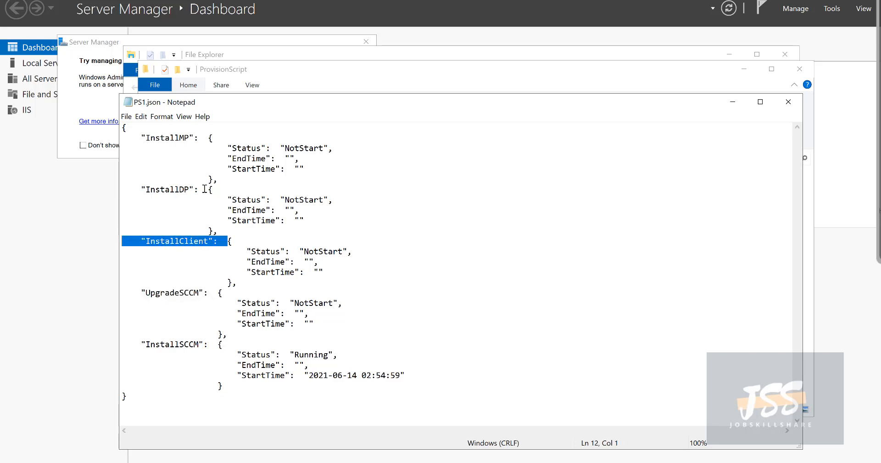
left_click_drag(204, 189, 131, 184)
left_click_drag(212, 137, 141, 138)
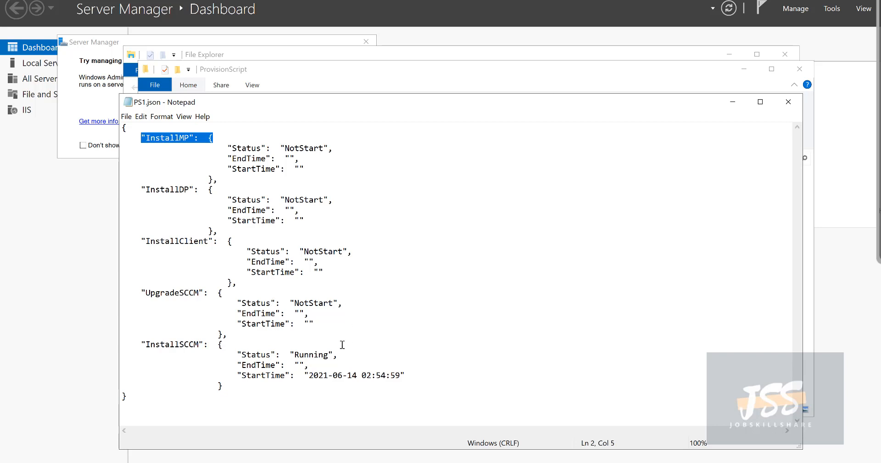
left_click_drag(335, 355, 306, 353)
left_click_drag(341, 303, 314, 299)
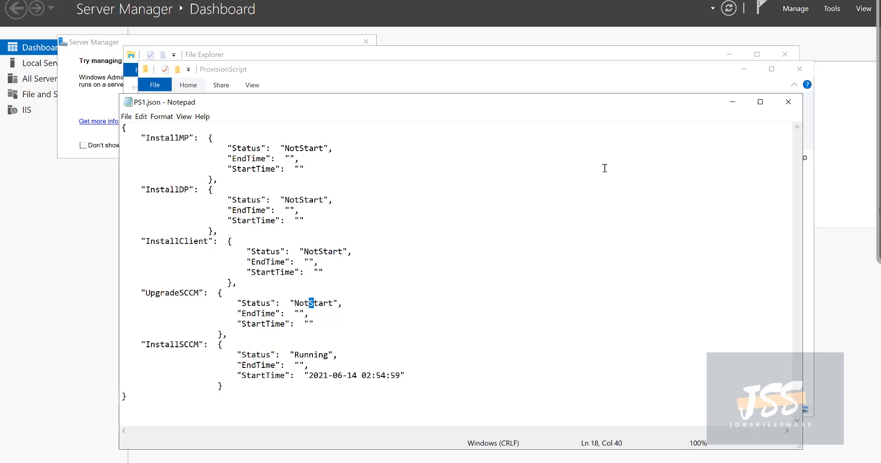
left_click(788, 102)
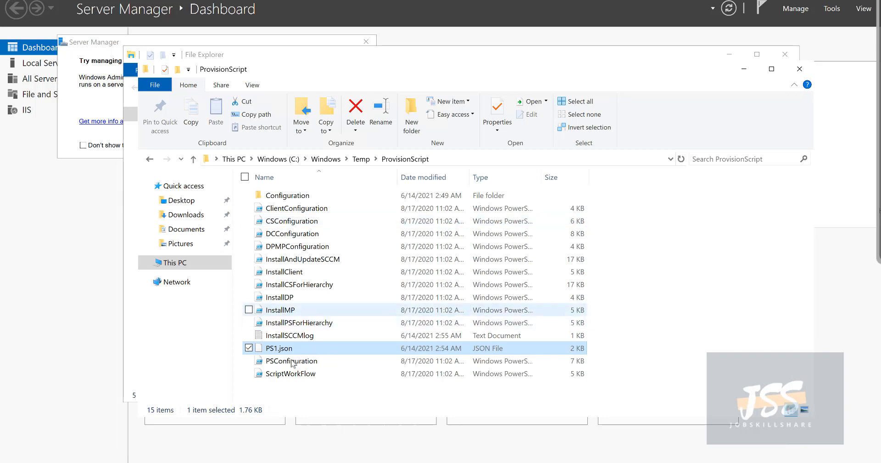
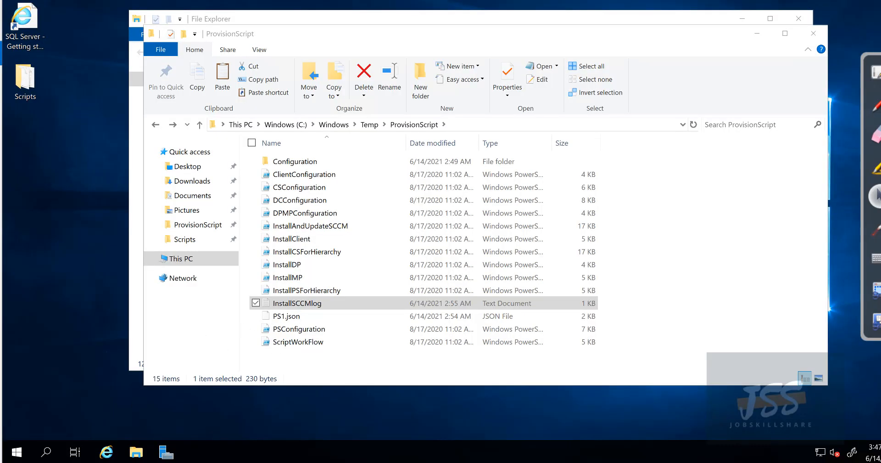
Step: Browse the Microsoft Endpoint Manager group in the installed apps list, then dismiss it
left_click(13, 458)
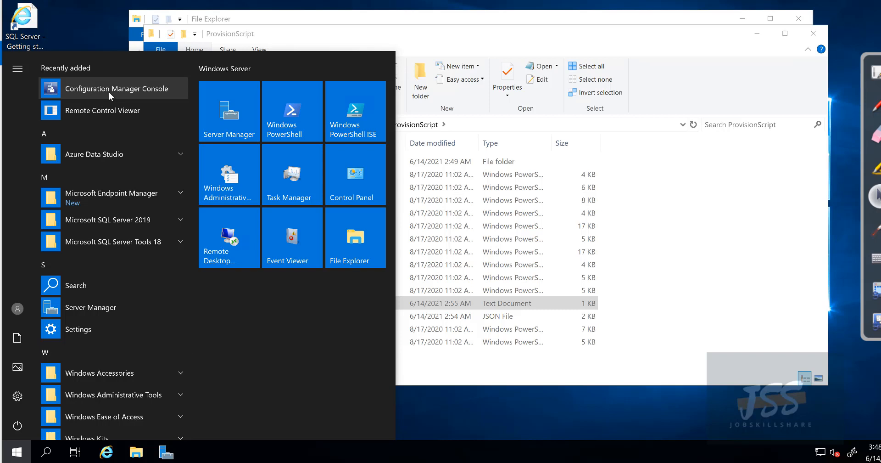
left_click(126, 197)
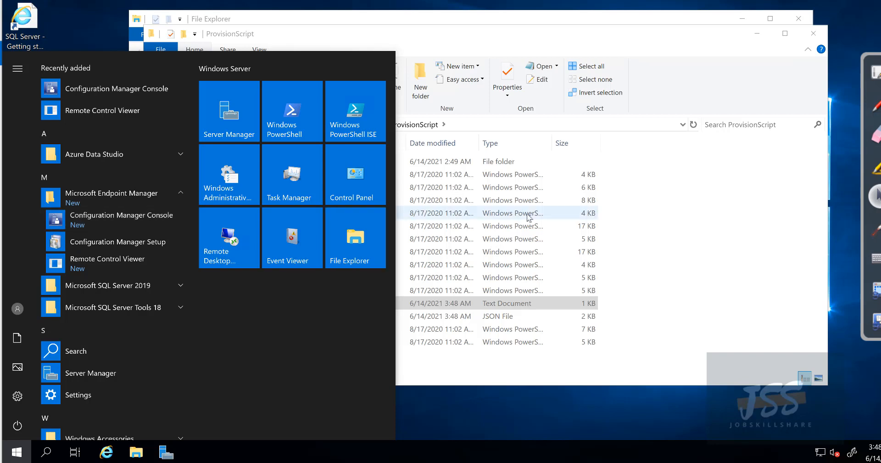
left_click(674, 237)
Step: Open InstallSCCMlog, confirm the 'Finished installing CM.' message, and close it
left_click(316, 304)
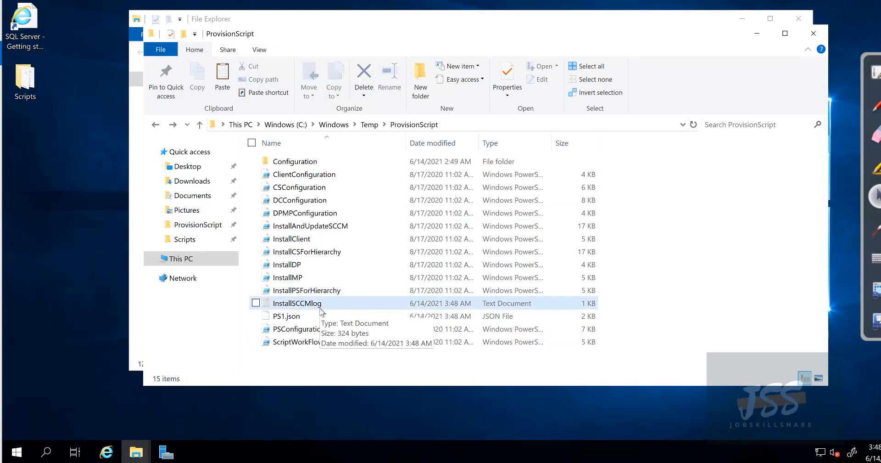
left_click(278, 319)
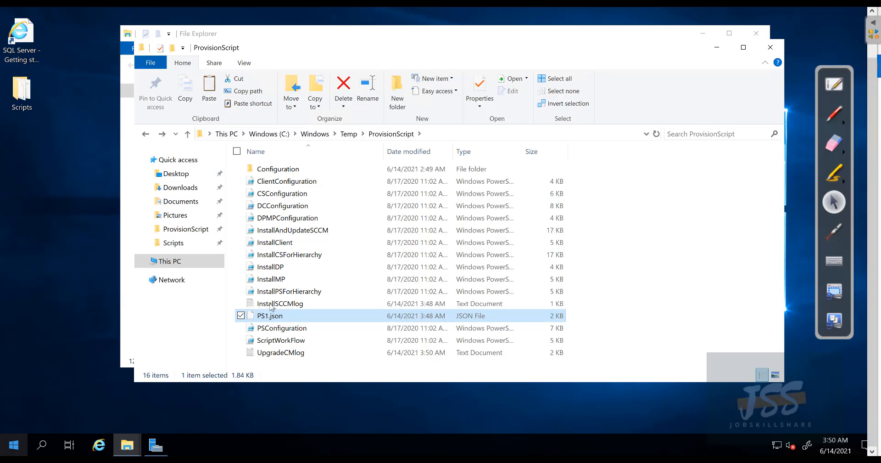
double_click(271, 304)
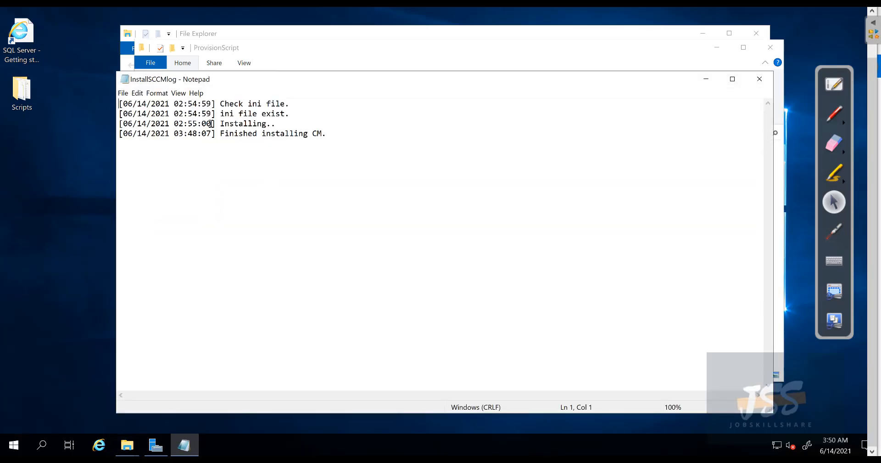
left_click_drag(215, 133, 361, 131)
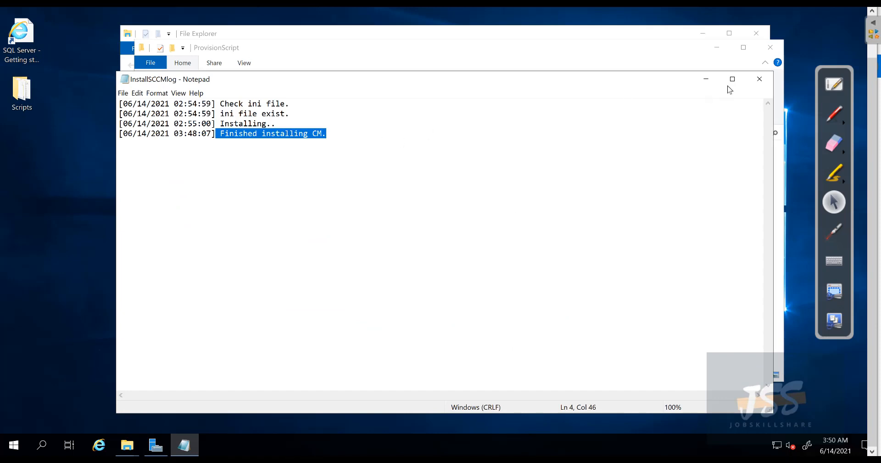
left_click(760, 86)
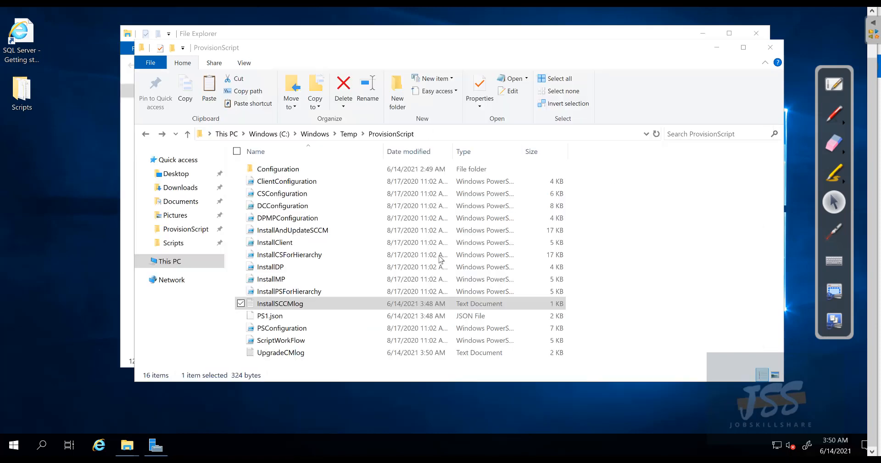
Step: Open PS1.json in Notepad and review the UpgradeSCCM, InstallClient, InstallDP and InstallMP entries
left_click(264, 319)
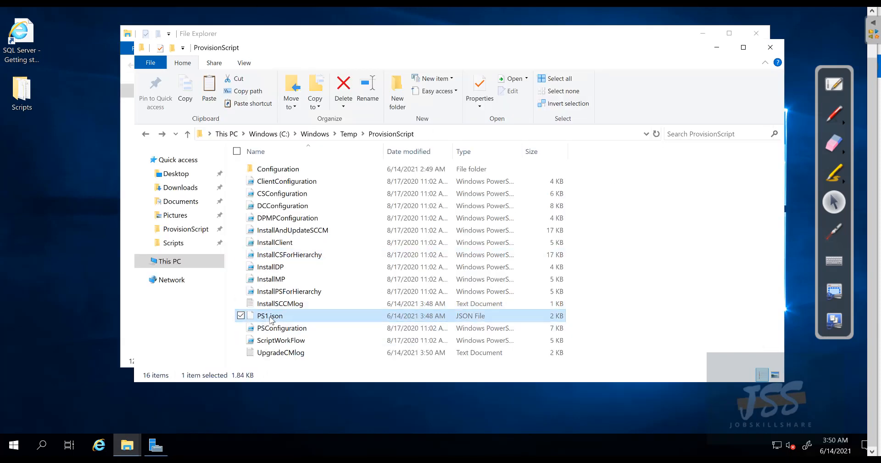
right_click(267, 318)
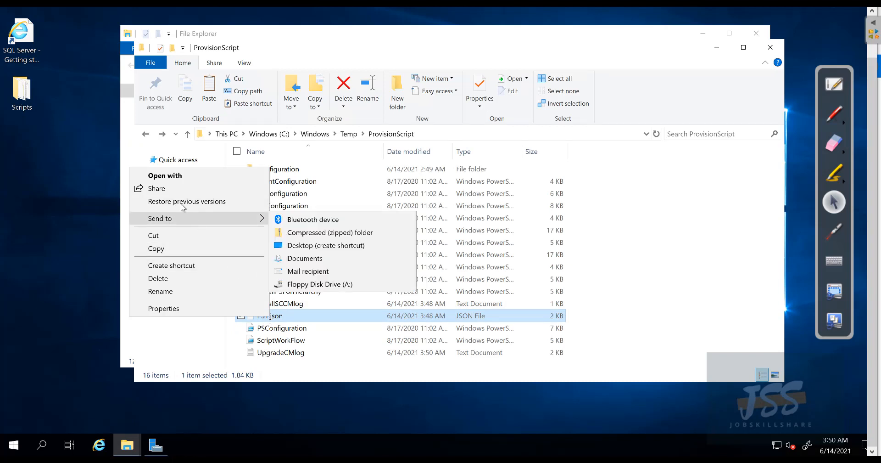
left_click(165, 175)
left_click(348, 189)
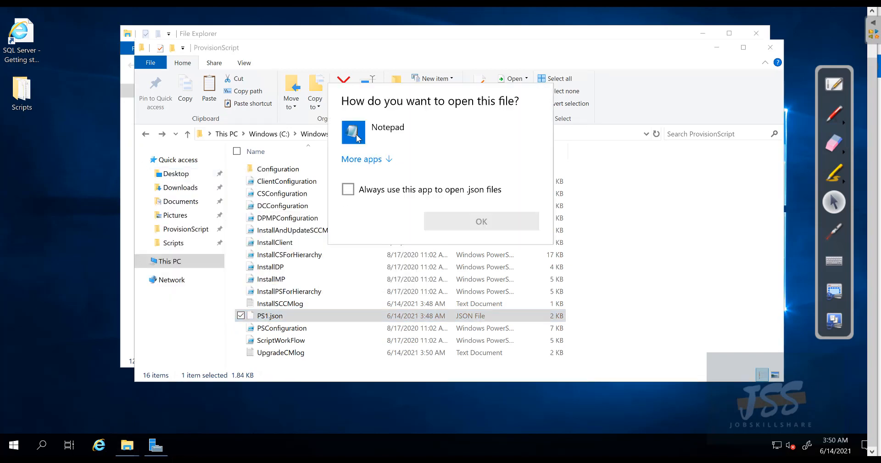
double_click(356, 134)
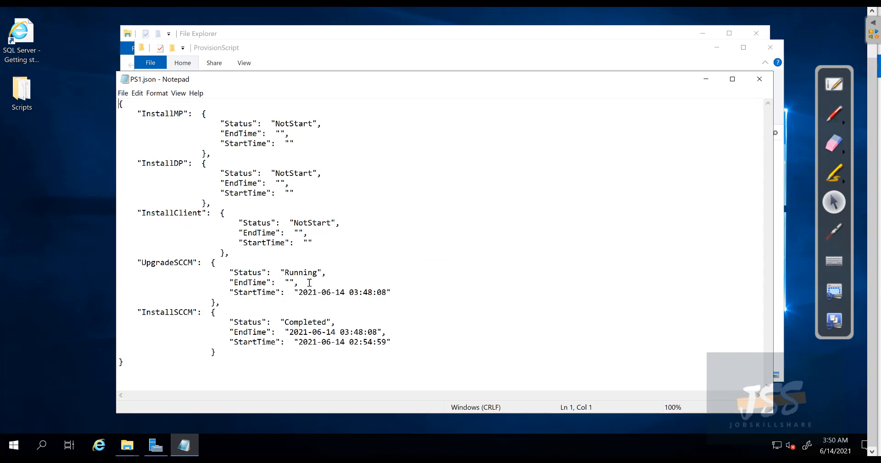
left_click_drag(142, 262, 430, 295)
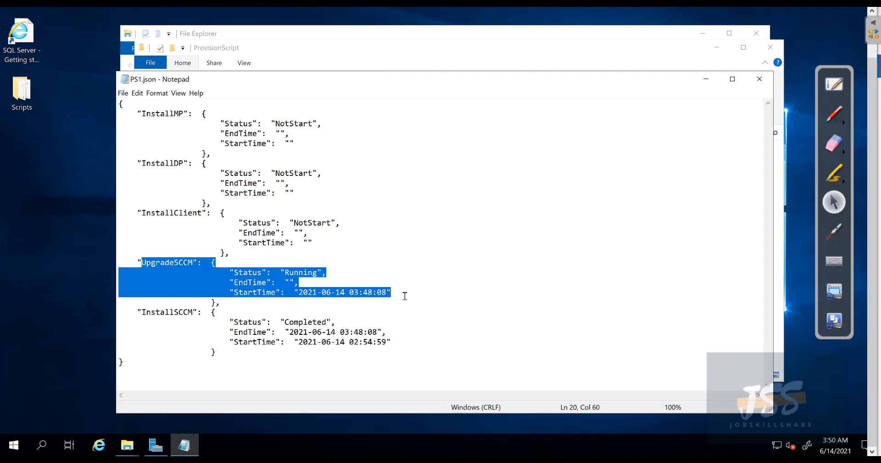
left_click_drag(403, 296, 117, 256)
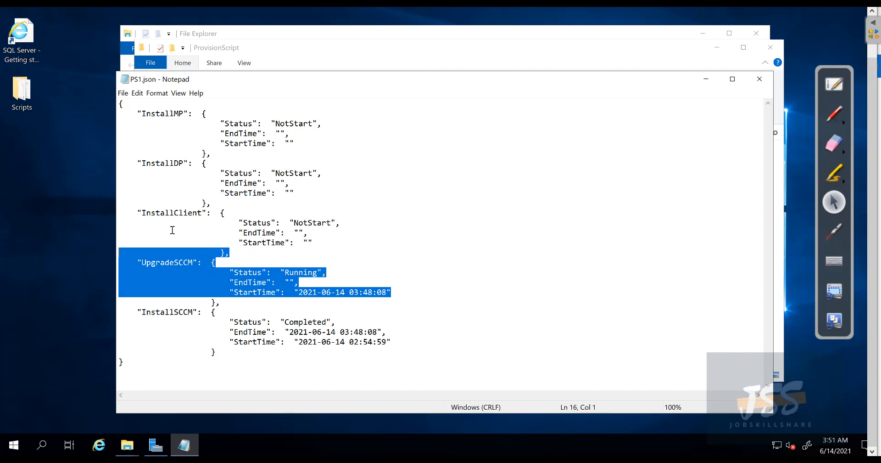
left_click(207, 224)
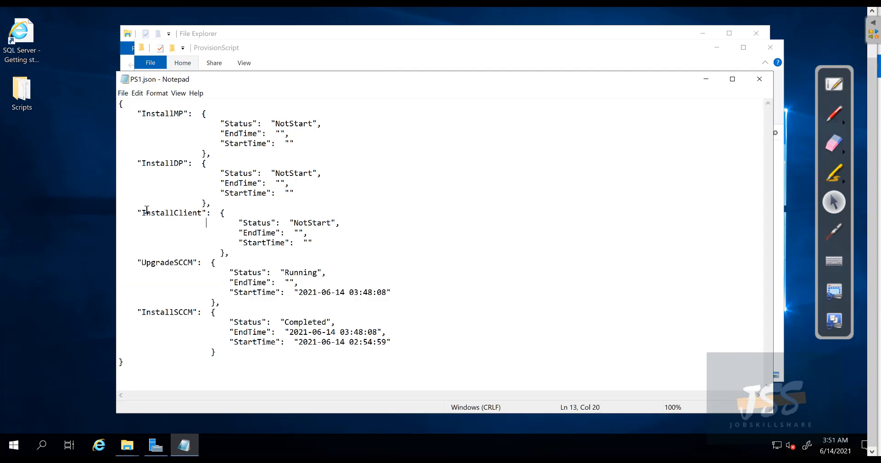
left_click_drag(334, 241, 138, 209)
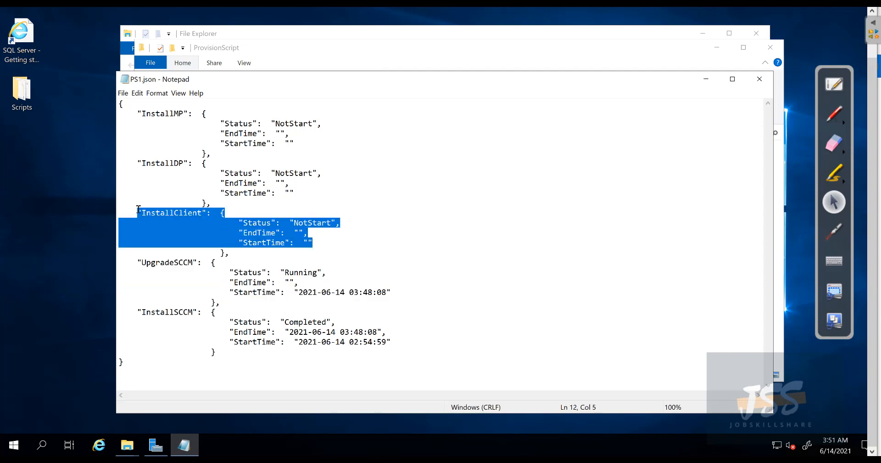
left_click_drag(138, 209, 127, 111)
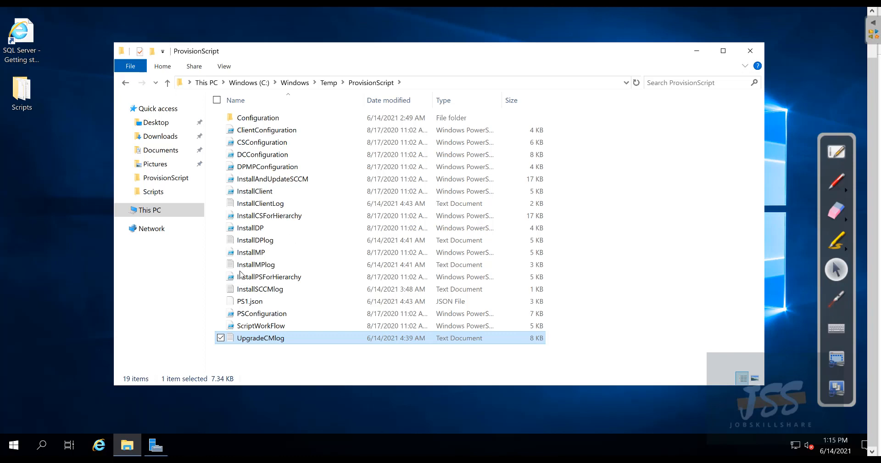
Step: Reopen PS1.json, confirm InstallClient through UpgradeSCCM now read Completed, then close it
left_click(246, 303)
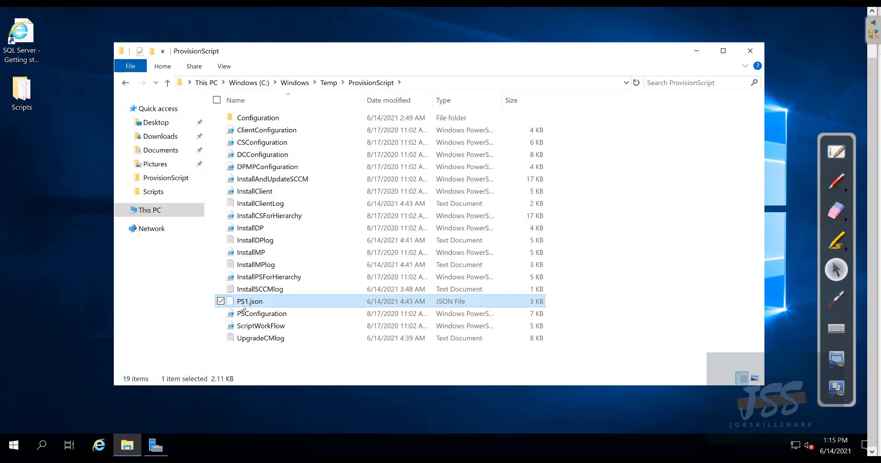
right_click(244, 303)
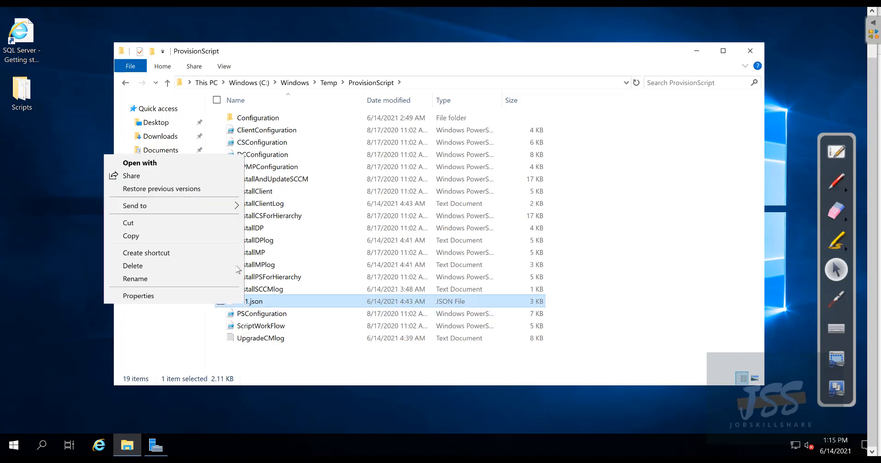
left_click(186, 163)
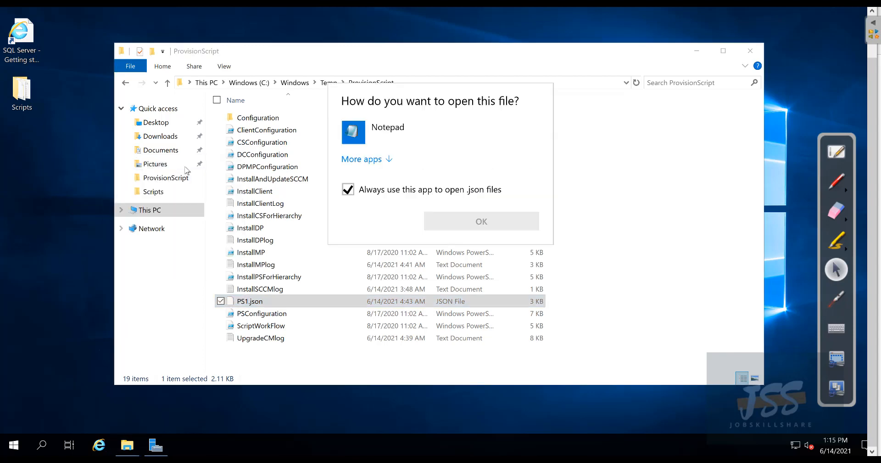
left_click(348, 189)
double_click(366, 138)
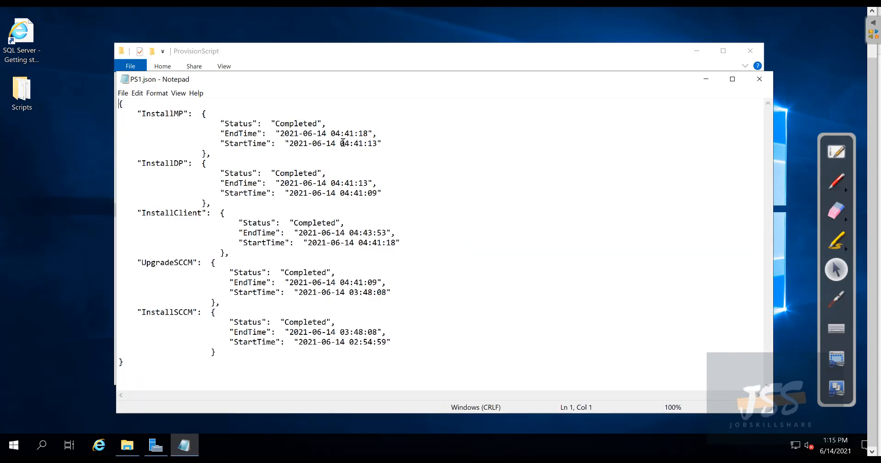
left_click_drag(324, 124, 284, 124)
left_click_drag(328, 165, 270, 165)
left_click_drag(341, 221, 280, 220)
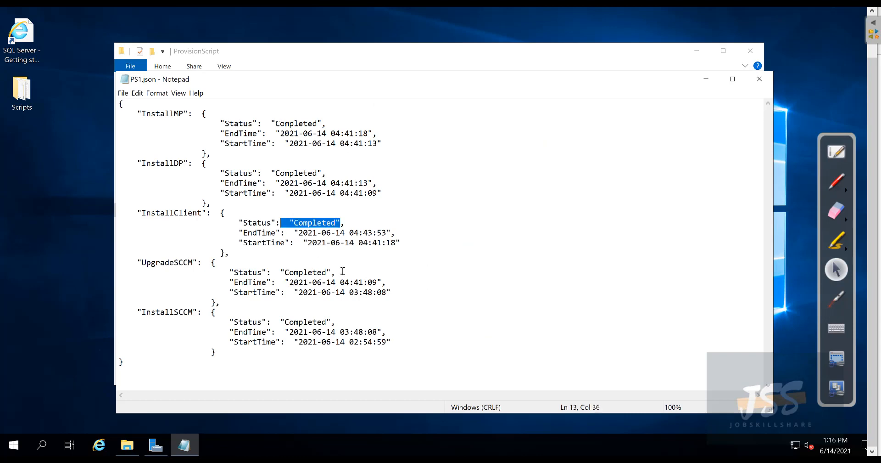
left_click_drag(341, 271, 262, 272)
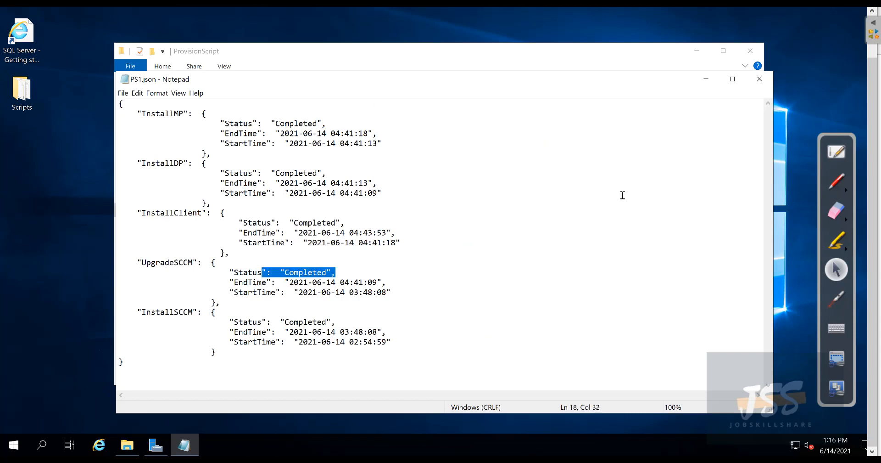
left_click(760, 82)
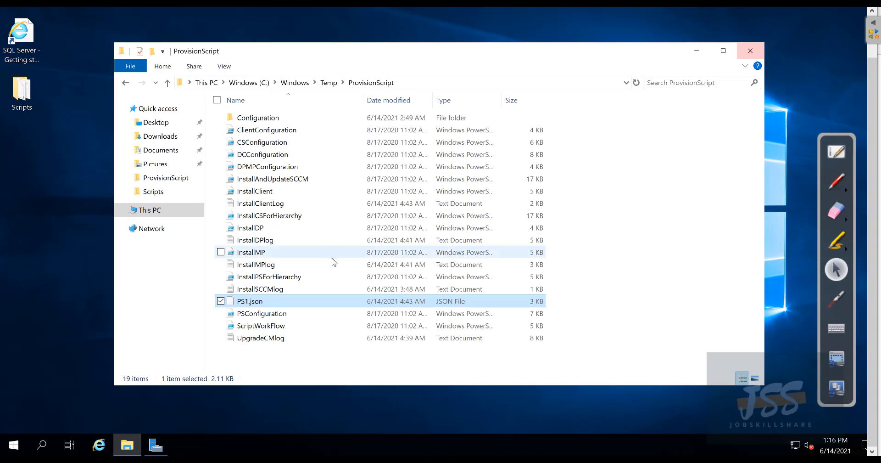
Step: Review UpgradeCMlog for the 2103 Hotfix and the final INSTALL_SUCCESS lines, then close it
left_click(250, 340)
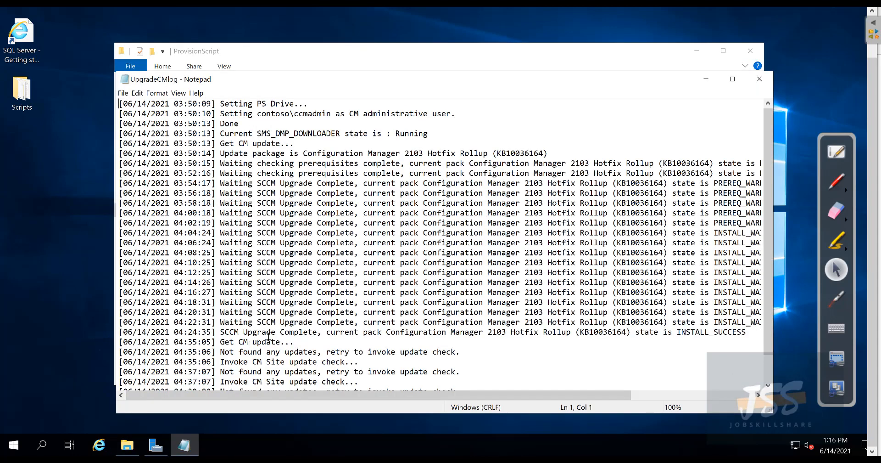
scroll(252, 344, "down", 1)
left_click_drag(321, 391, 416, 393)
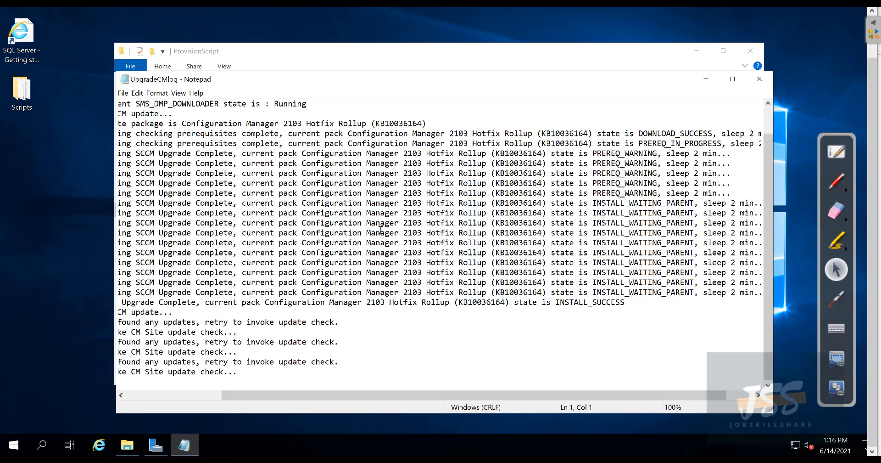
left_click_drag(380, 232, 454, 233)
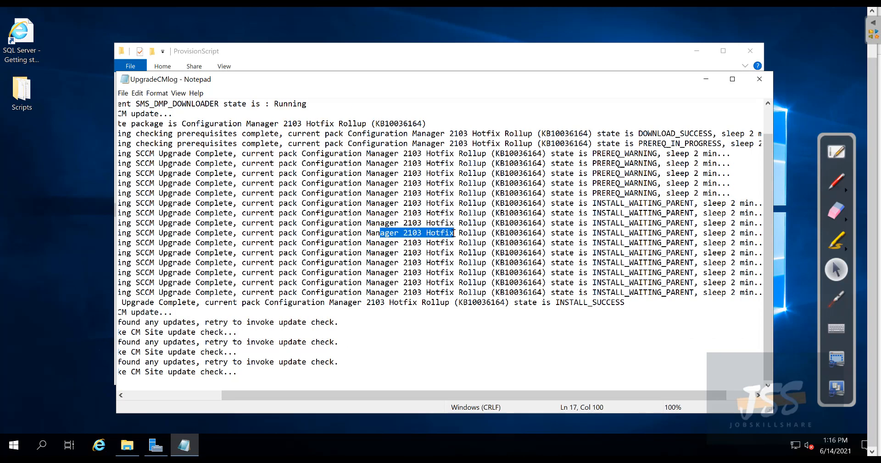
left_click_drag(623, 302, 335, 243)
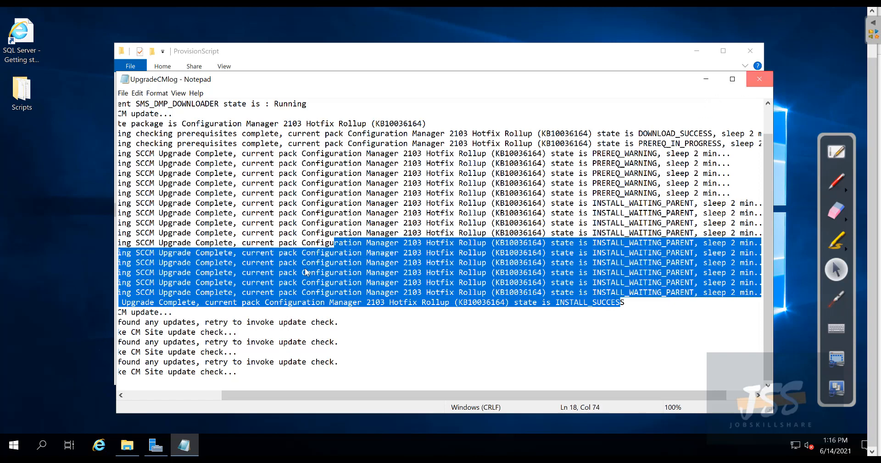
left_click(760, 79)
Step: Check InstallClientLog's client push lines, close the ProvisionScript folder, and bring up Start
double_click(267, 203)
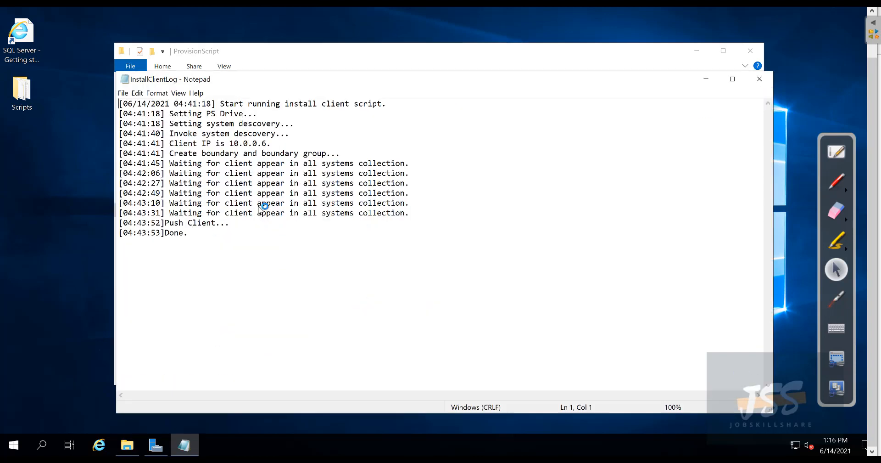
left_click_drag(229, 223, 129, 173)
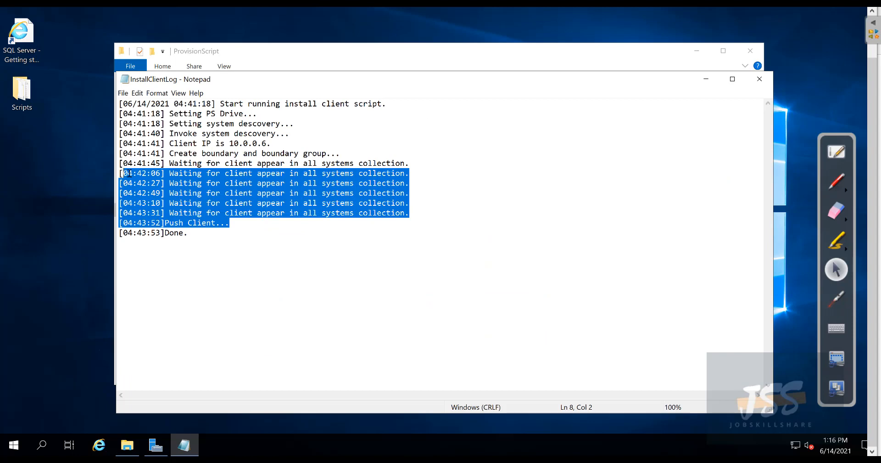
left_click(763, 81)
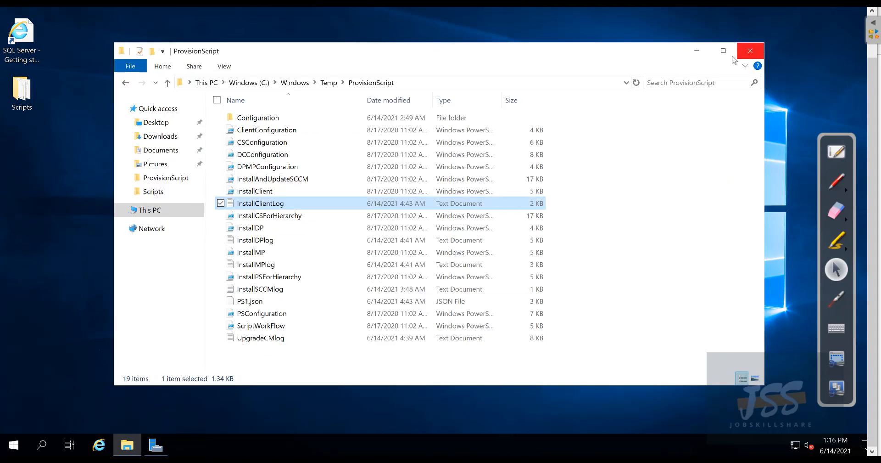
left_click(750, 50)
left_click(14, 444)
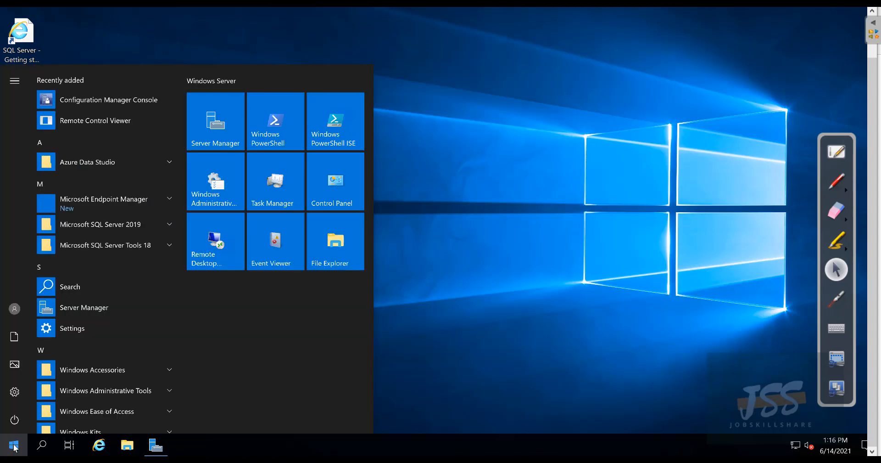
Step: Launch Configuration Manager Console and read its insufficient-permissions error for site PS1
left_click(86, 102)
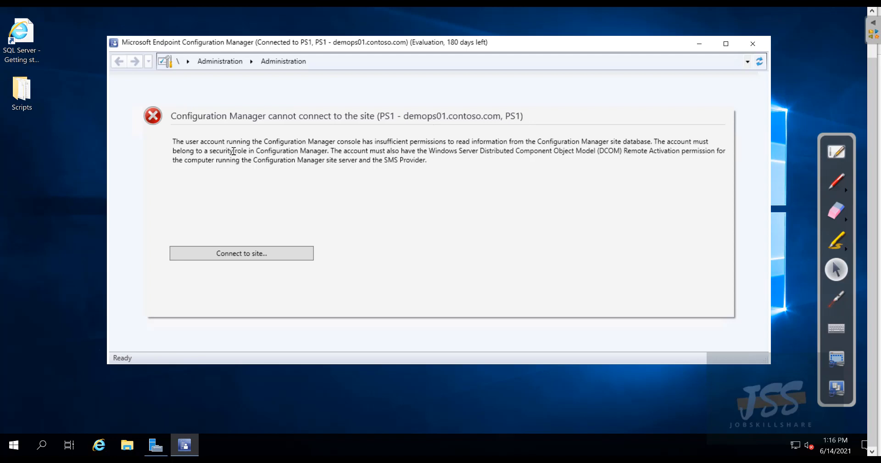
left_click_drag(175, 141, 432, 144)
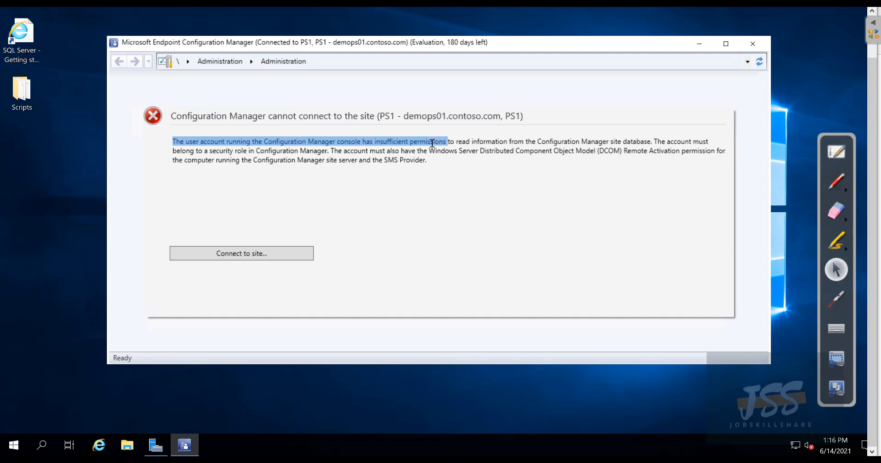
left_click_drag(432, 143, 449, 143)
left_click(449, 143)
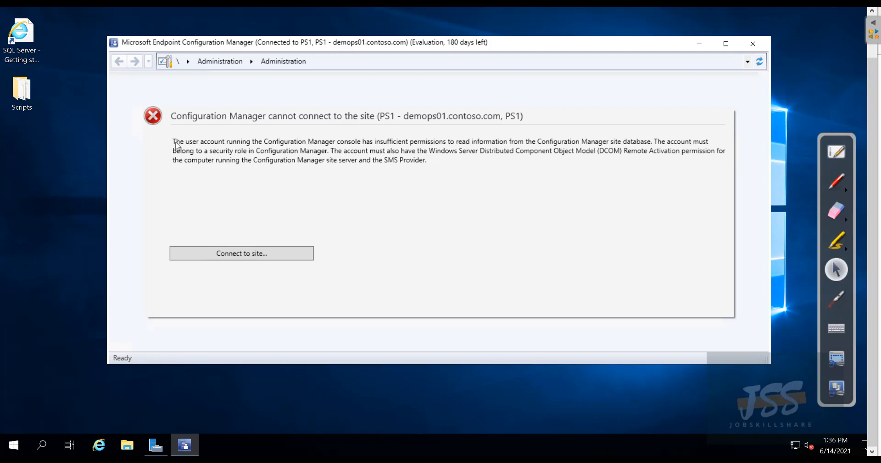
left_click(173, 142)
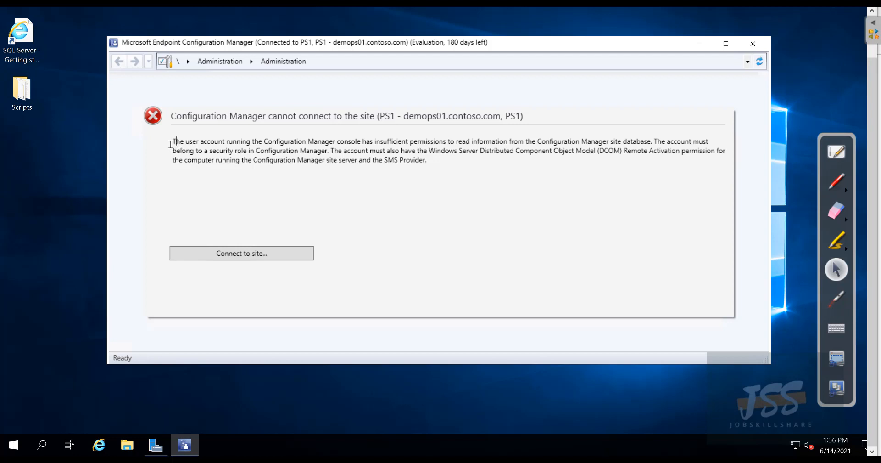
left_click_drag(298, 142, 456, 163)
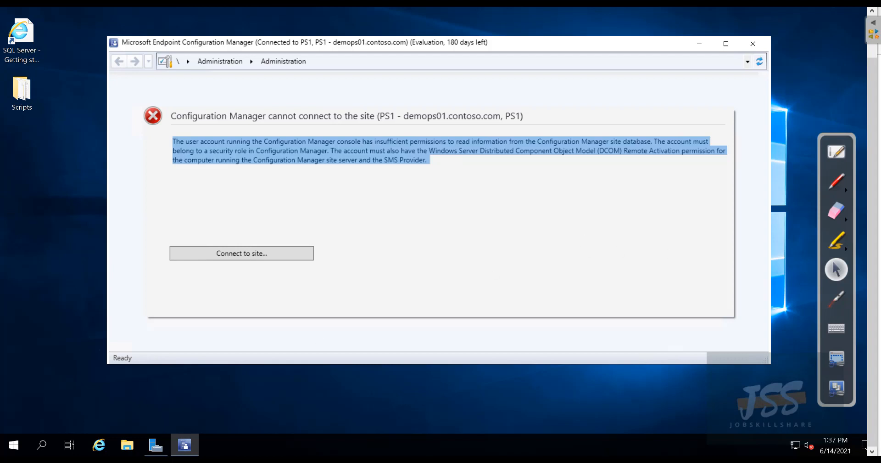
left_click(48, 452)
Step: Open Command Prompt via a cmd search and run whoami to see the logged-on account
type("cmd")
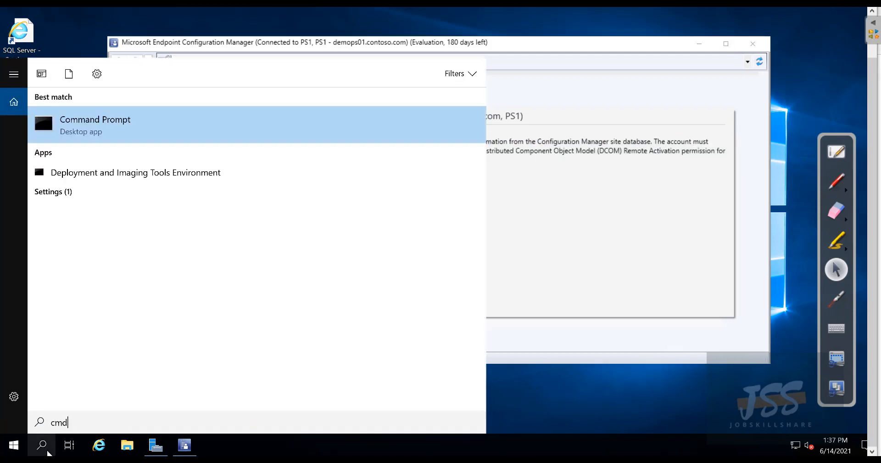
key("Return")
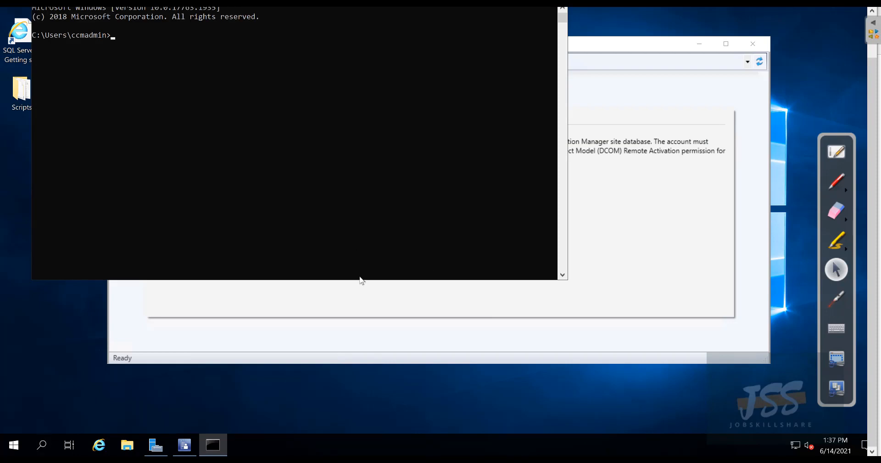
left_click_drag(869, 84, 866, 59)
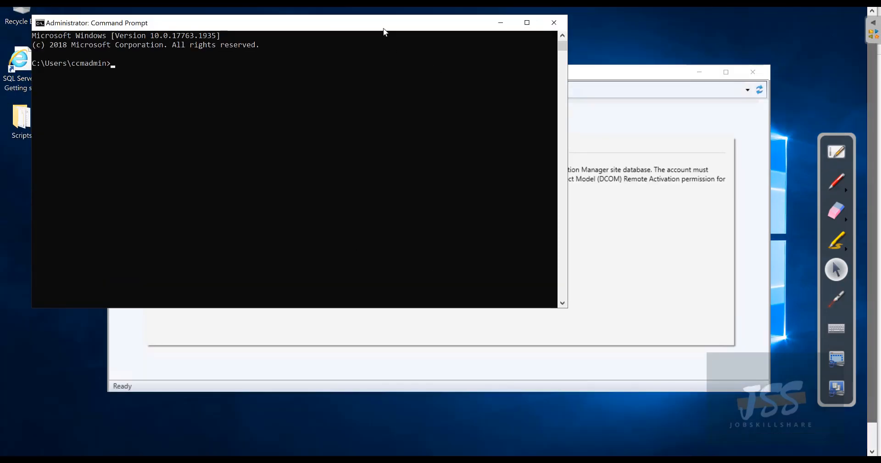
left_click_drag(384, 25, 402, 145)
left_click(228, 185)
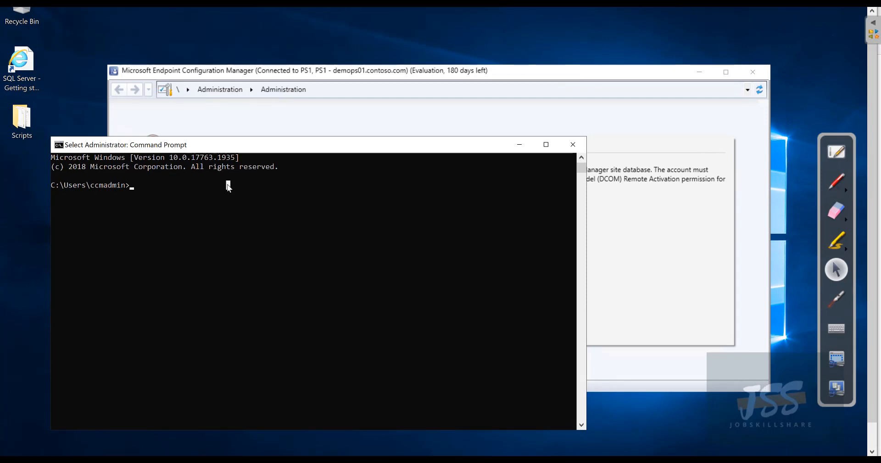
type("whoami")
key("Return")
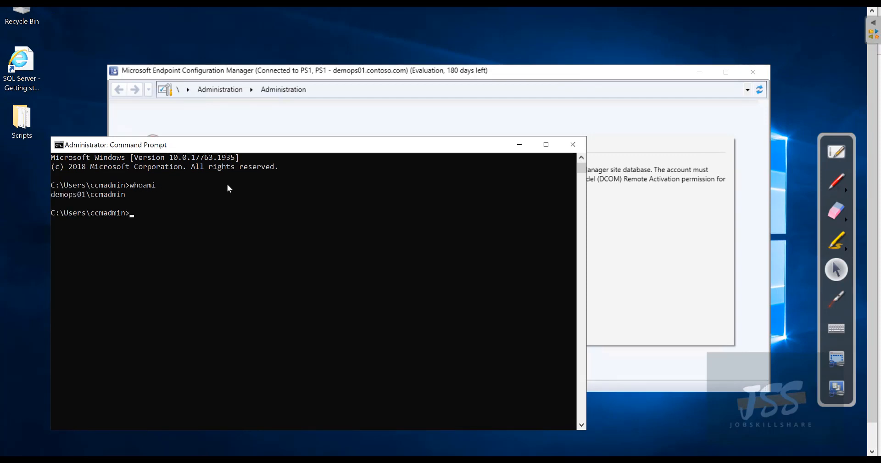
left_click_drag(87, 192, 59, 194)
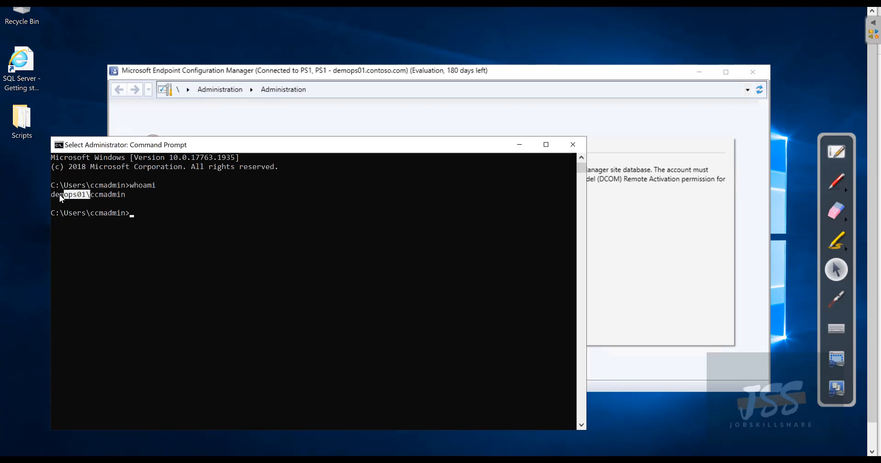
left_click_drag(130, 194, 90, 196)
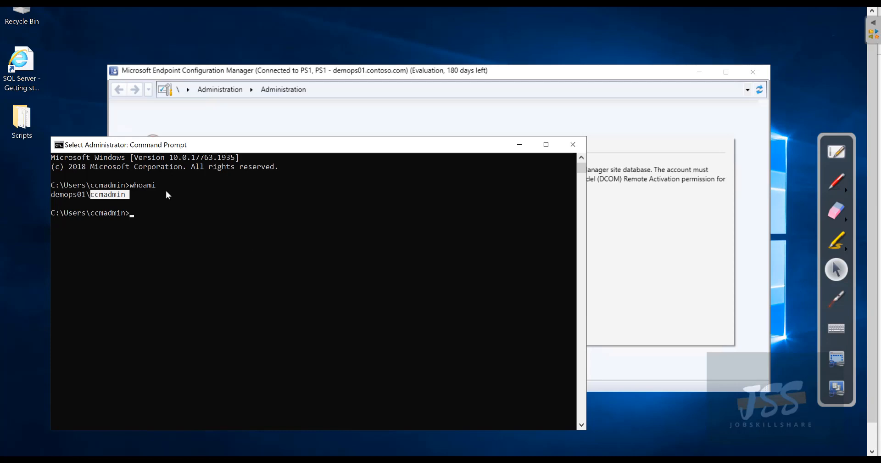
left_click(119, 179)
left_click_drag(97, 196, 93, 198)
Step: Run whoami /fqdn and note the error that the user is not a domain user
key("Up")
type("/")
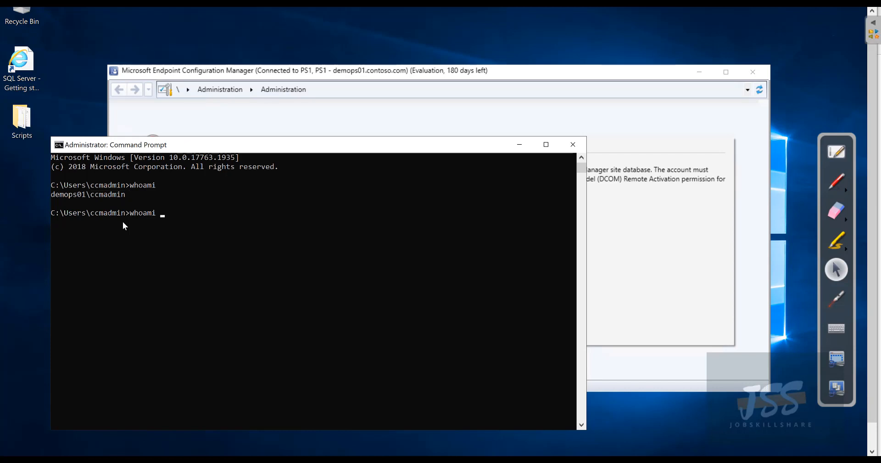
type("fqdn")
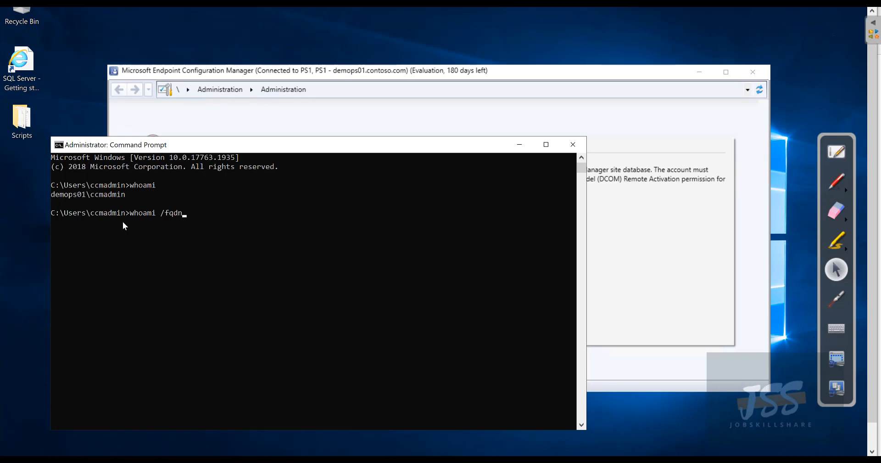
key("Return")
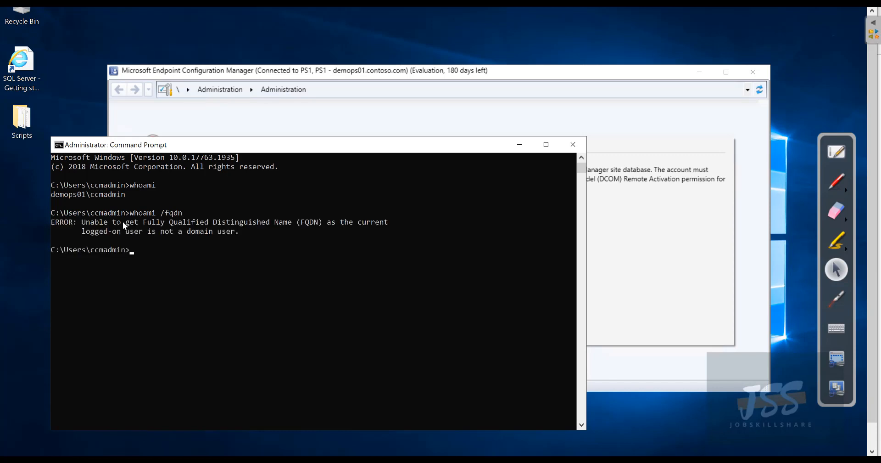
left_click_drag(82, 224, 264, 232)
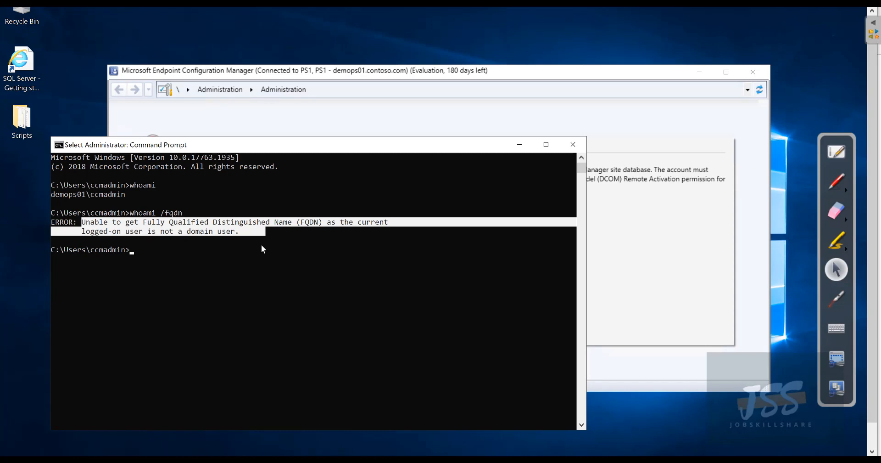
left_click(370, 86)
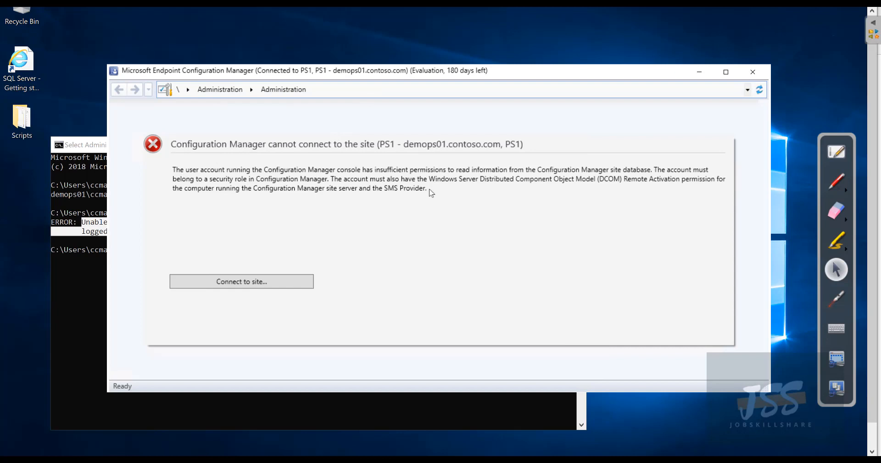
Step: Close the console and Command Prompt, then sign out from the Start button's context menu
left_click(752, 71)
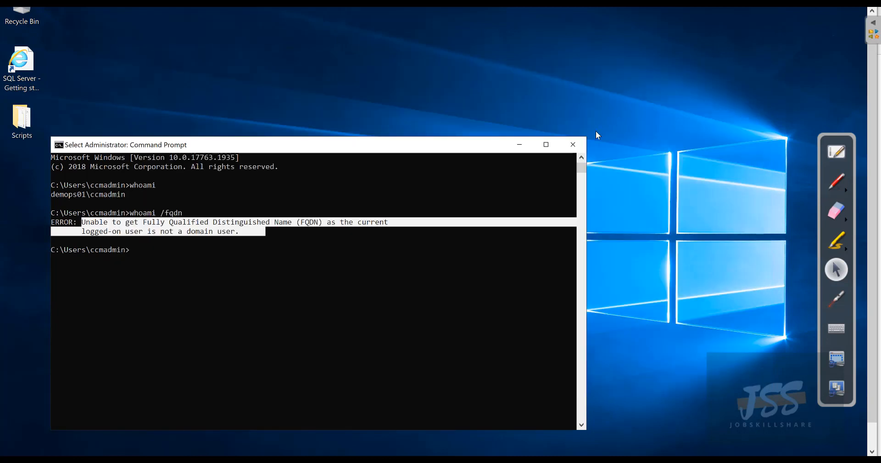
left_click(580, 145)
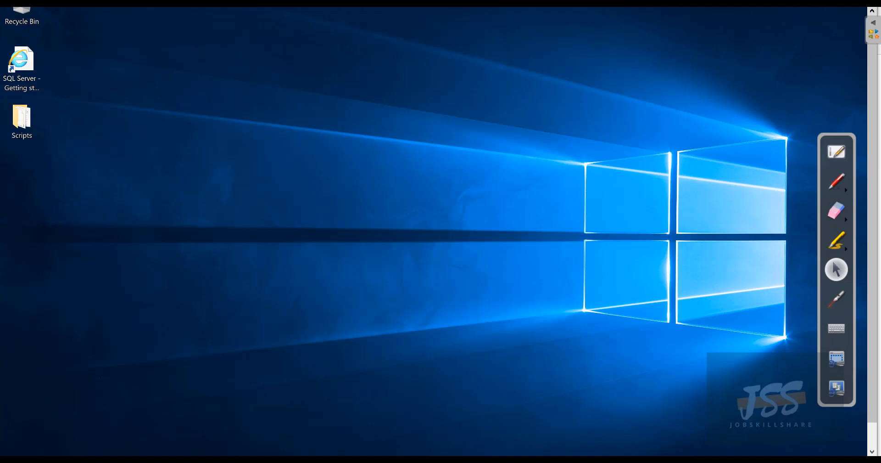
scroll(75, 423, "down", 1)
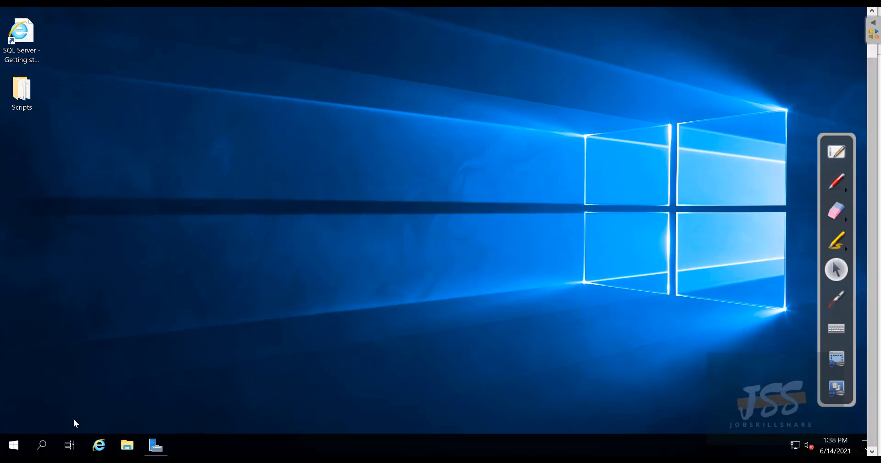
right_click(14, 444)
mouse_move(64, 412)
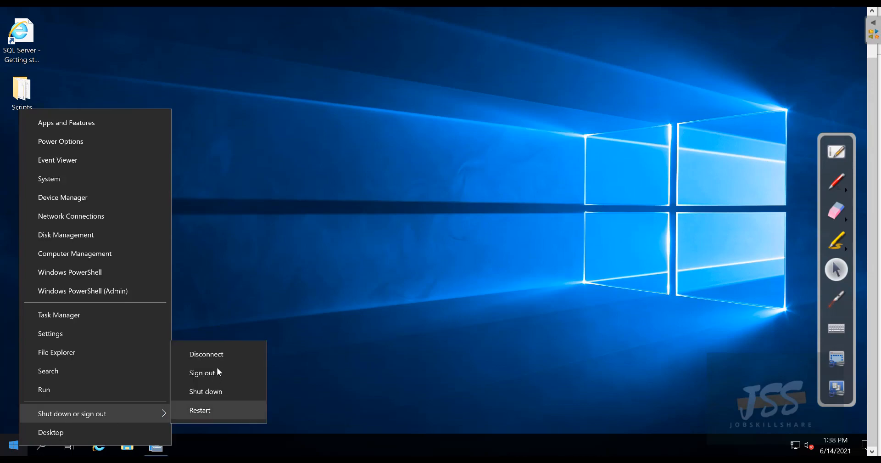
left_click(223, 370)
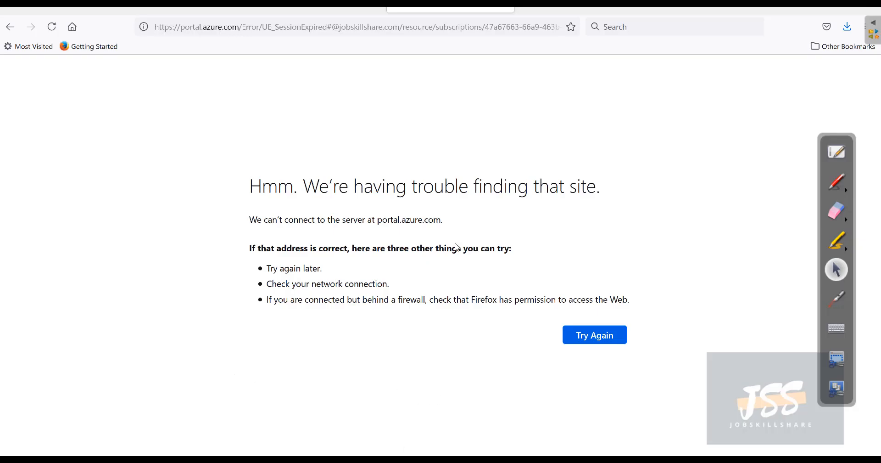
Step: Load portal.azure.com in a new tab, open demops01, and show its Connect options
left_click(656, 10)
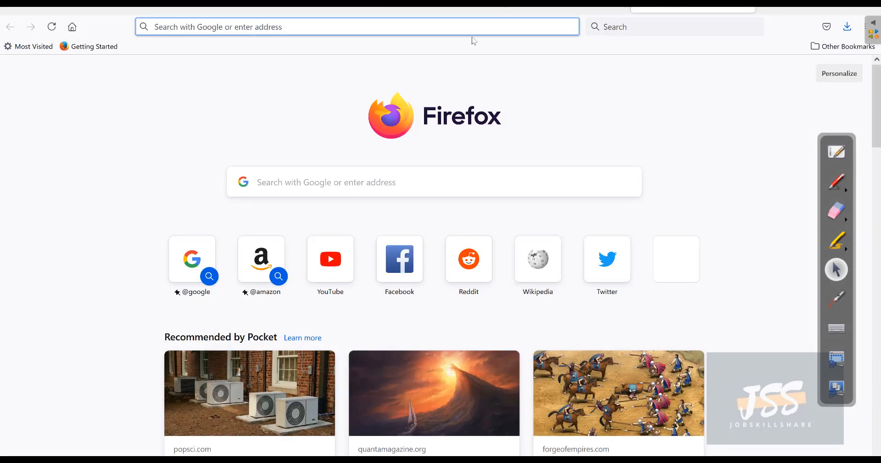
type("portal.azui")
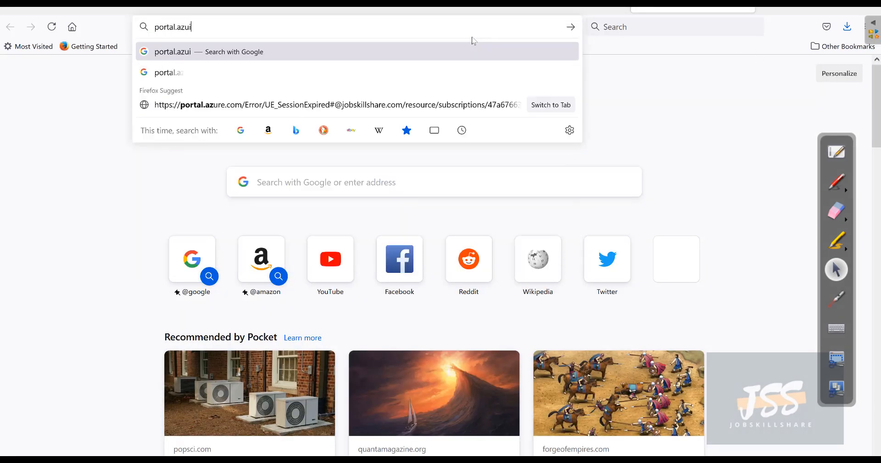
key("BackSpace")
type("re.")
key("Return")
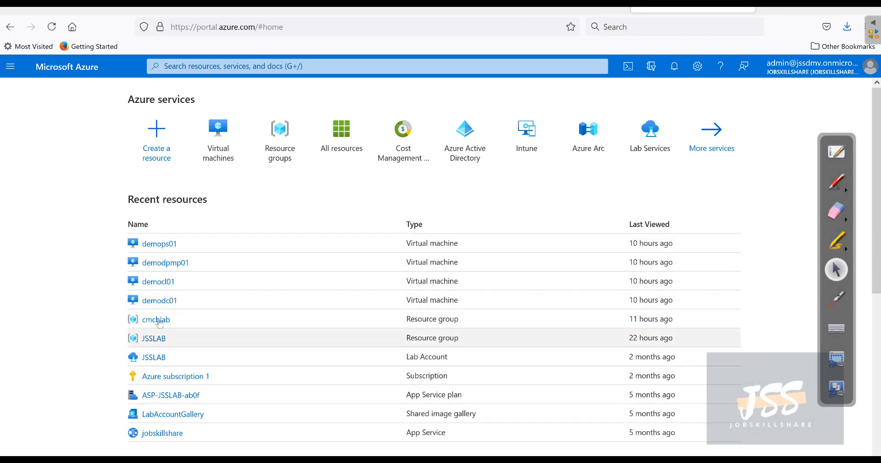
left_click(170, 244)
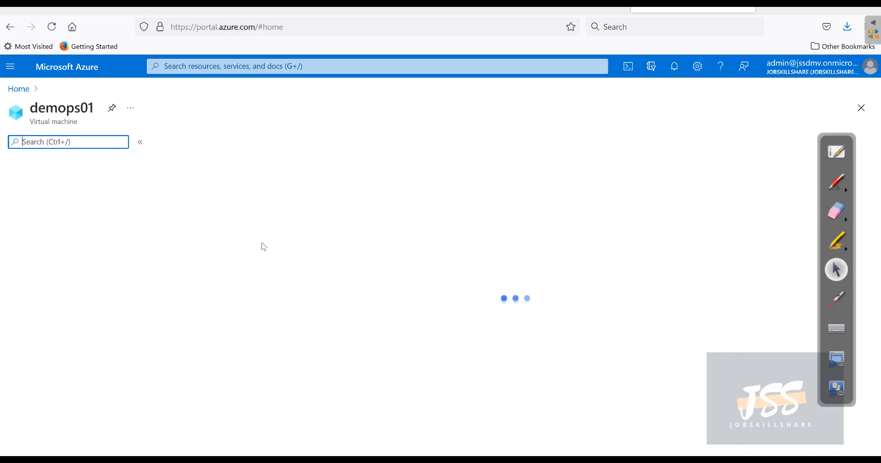
left_click(187, 141)
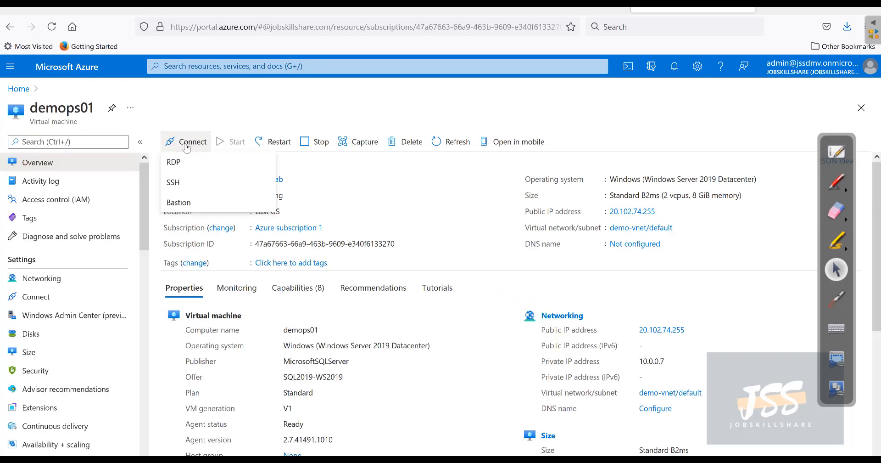
Step: Download and open the demops01 RDP file, connecting past the unknown publisher warning
left_click(195, 165)
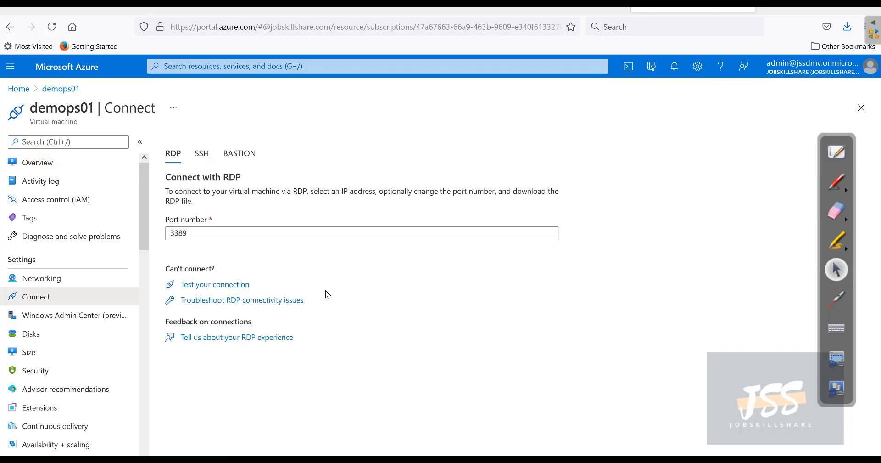
left_click(220, 321)
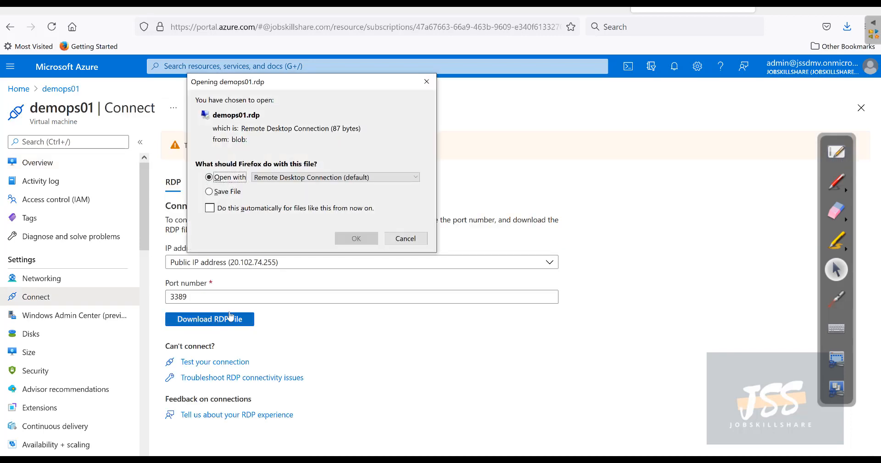
left_click(358, 239)
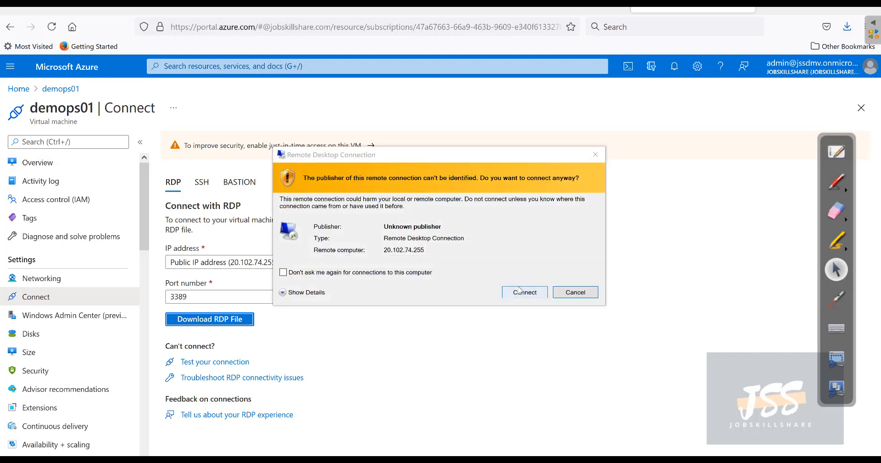
left_click(515, 290)
left_click(309, 196)
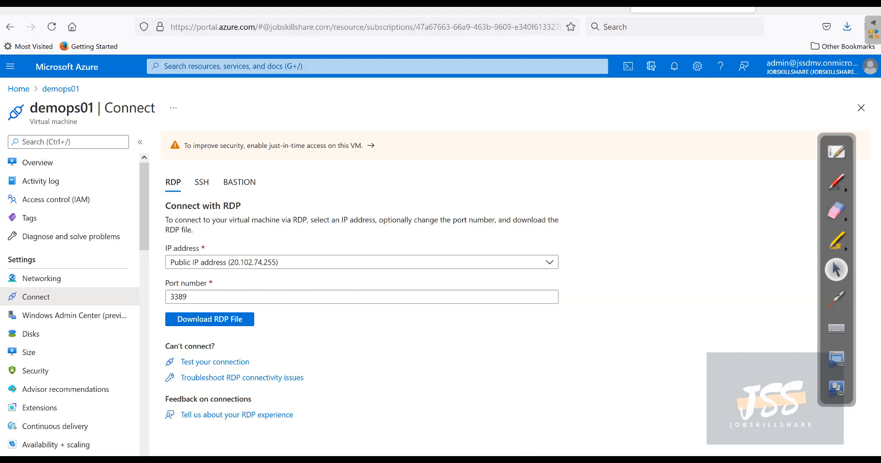
mouse_move(539, 460)
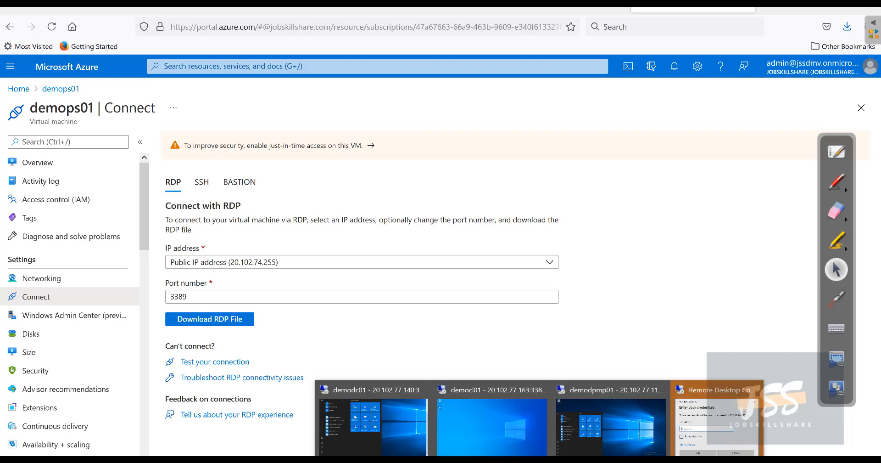
left_click(680, 426)
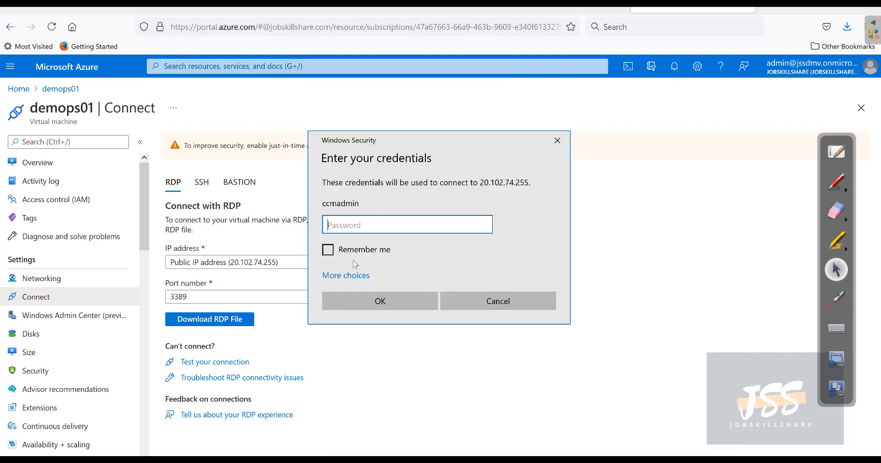
Step: Sign in with a different contoso domain account, re-entering the password, and accept the certificate
left_click(354, 276)
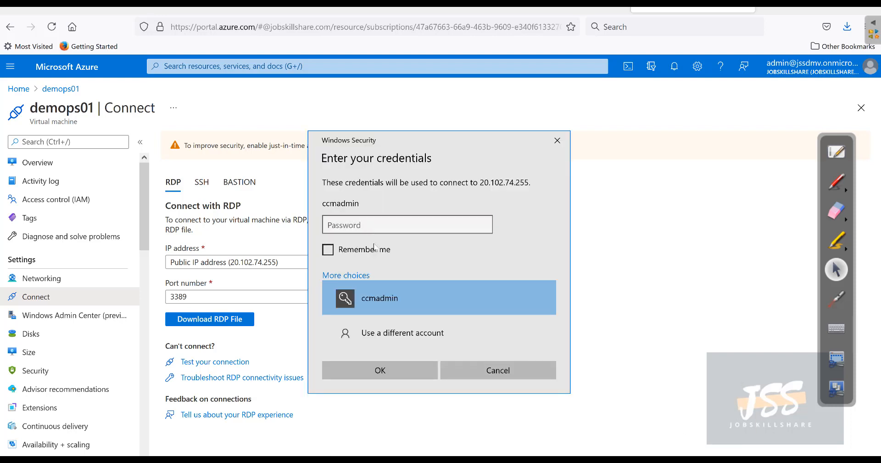
left_click(383, 321)
type("conto")
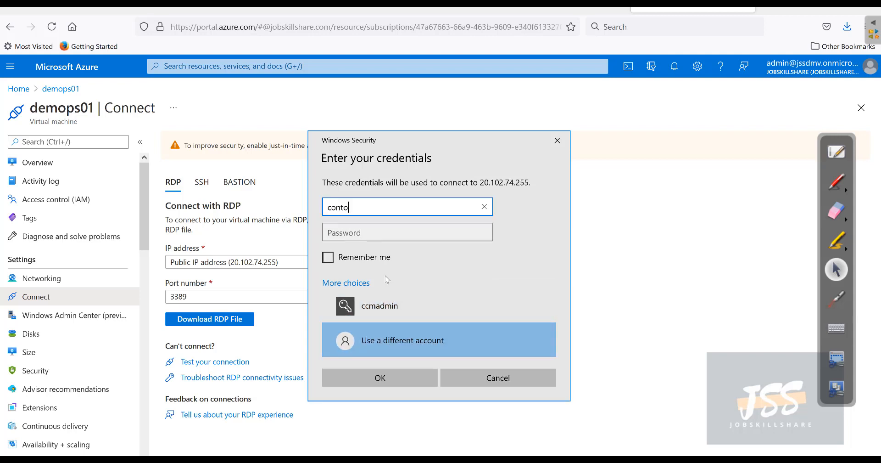
type("so\\ccmadmin")
key("Tab")
type("•••••••")
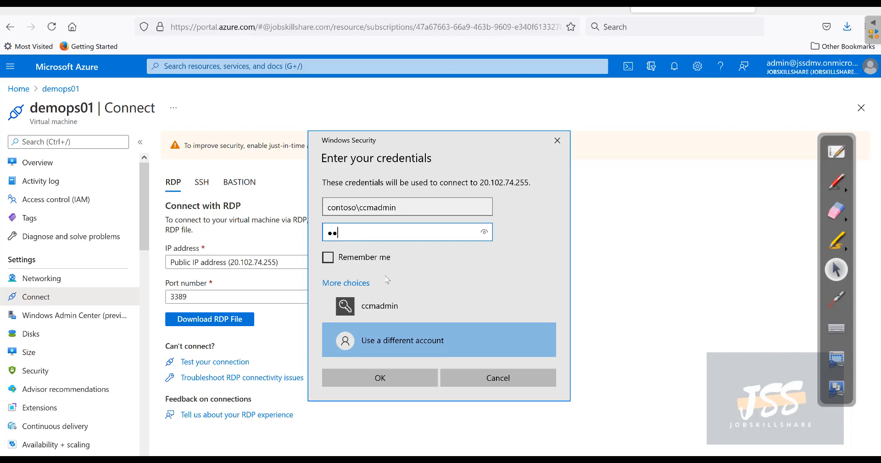
type("•••••")
key("Return")
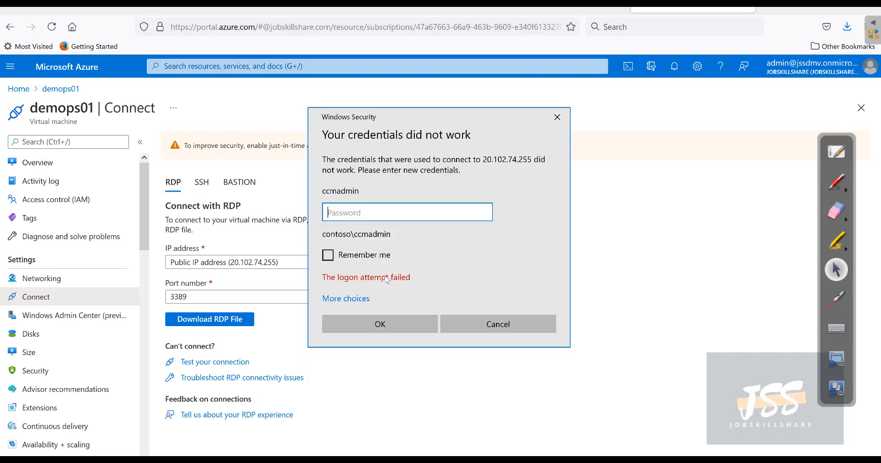
type("••••")
key("BackSpace")
key("BackSpace")
key("BackSpace")
key("BackSpace")
type("••••••••••••••")
key("Return")
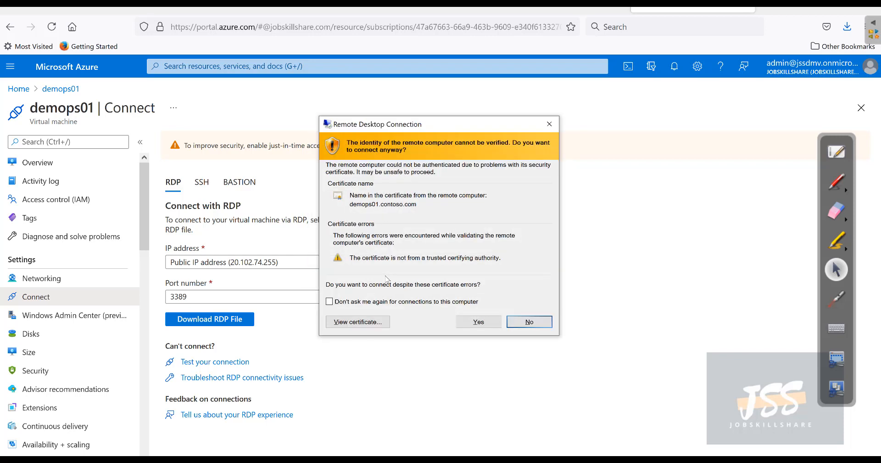
left_click(487, 322)
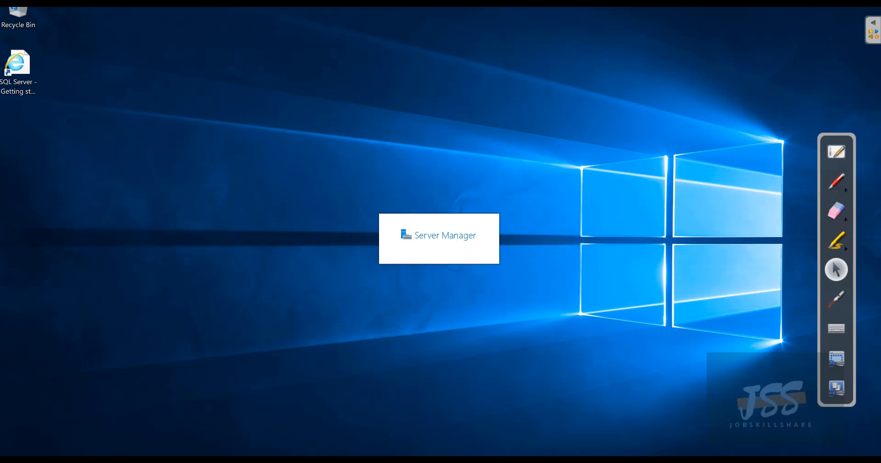
Step: Open an administrator Command Prompt and run whoami to show the current domain account
key("super+s")
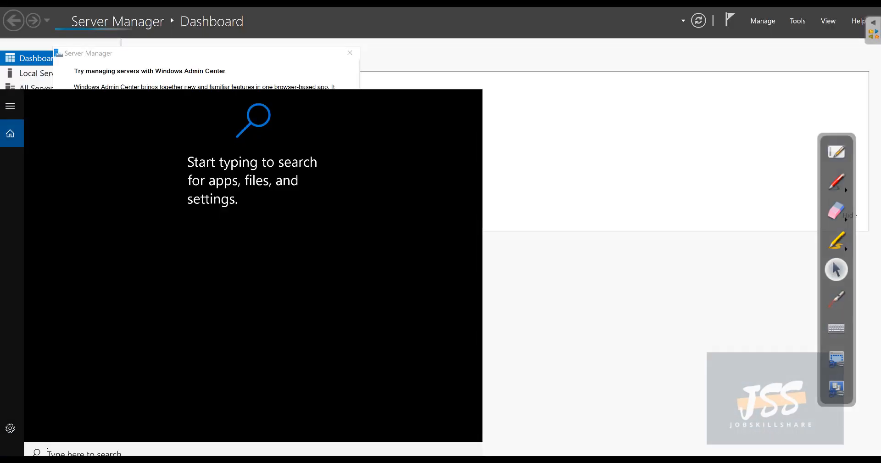
type("cmd")
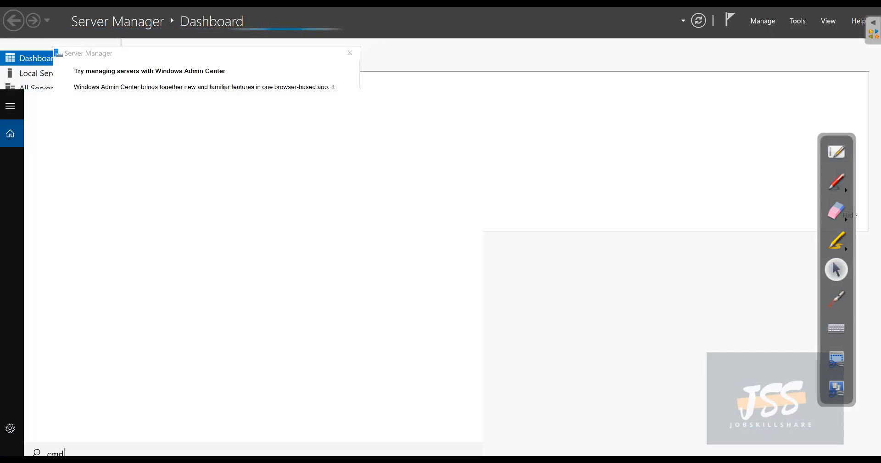
key("Return")
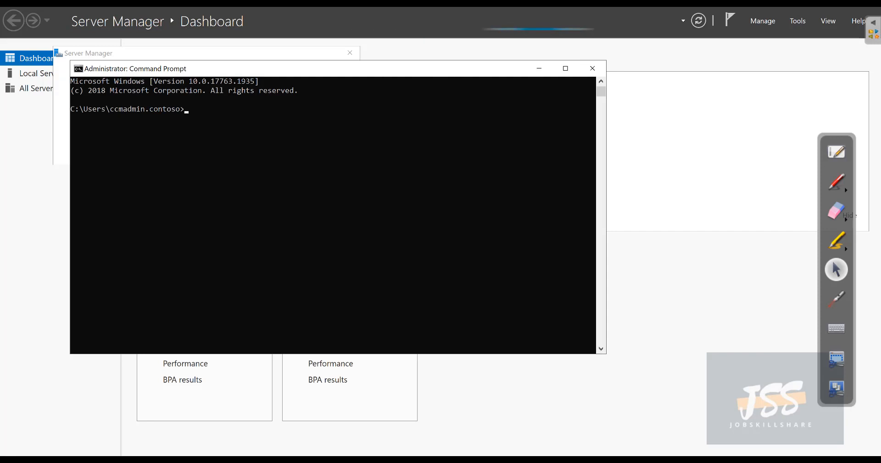
left_click(141, 110)
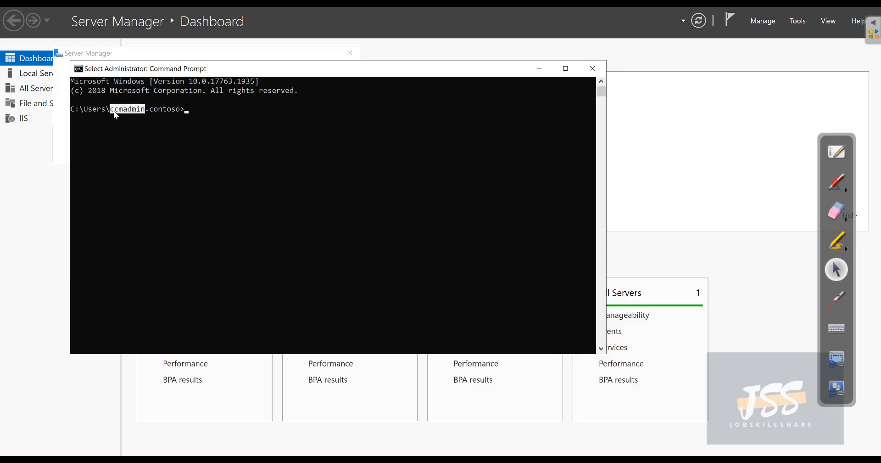
left_click(156, 111)
left_click_drag(170, 112, 178, 111)
left_click(203, 112)
type("who")
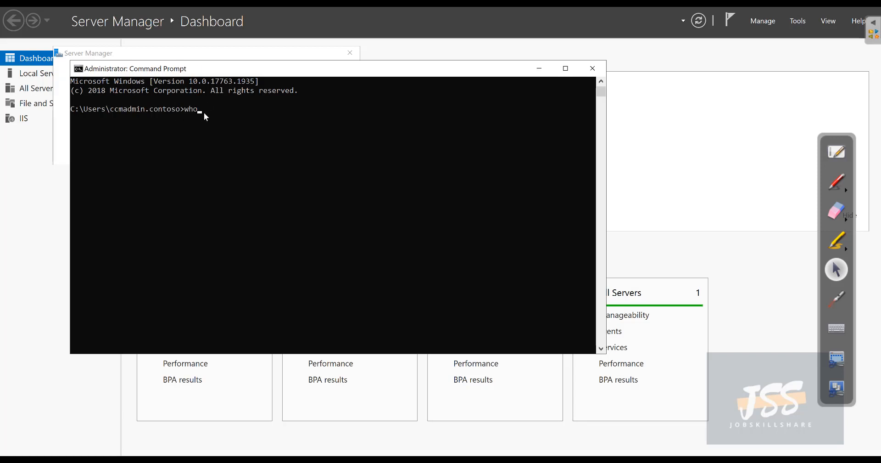
type("ami")
key("Return")
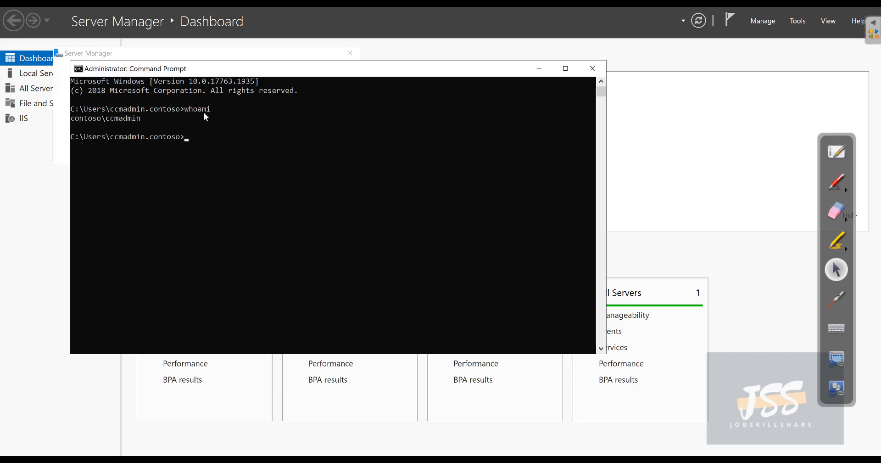
Step: Run whoami /fqdn, correcting the typo, and review the account's Users container and domain
left_click(98, 120)
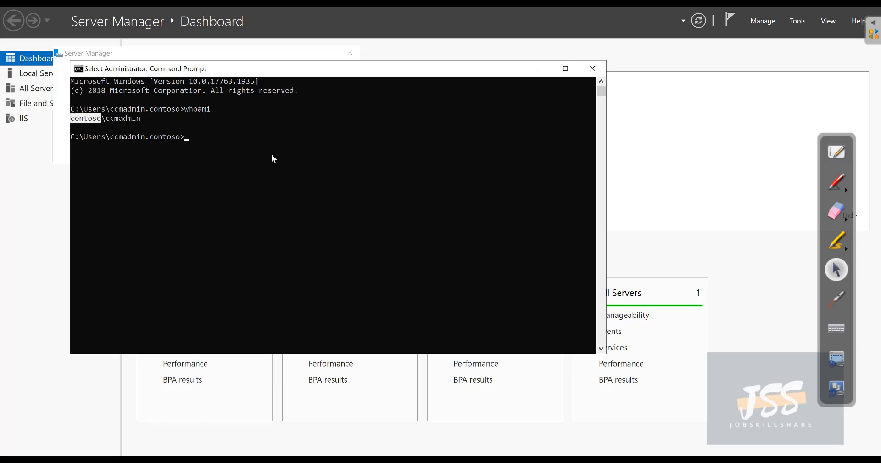
key("Escape")
key("Up")
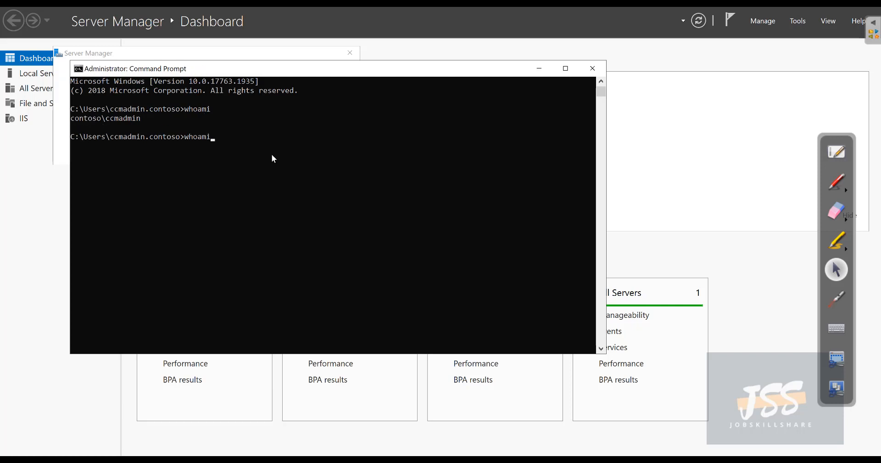
type("/fdqn")
key("Return")
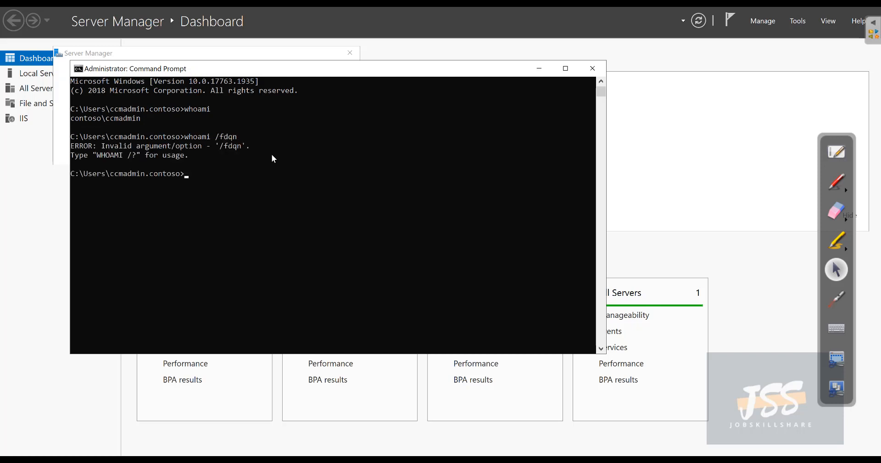
key("Up")
key("BackSpace")
key("BackSpace")
key("BackSpace")
type("qdn")
key("Return")
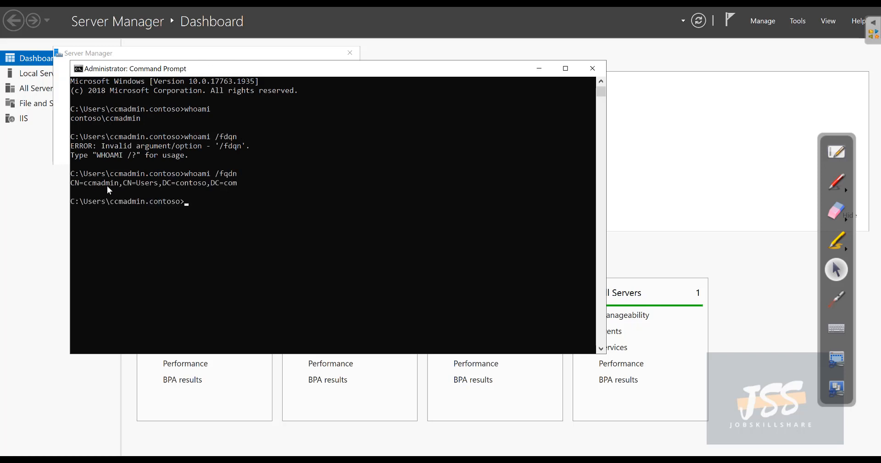
mouse_move(112, 186)
left_mouse_down()
mouse_move(99, 186)
mouse_move(125, 189)
left_mouse_up()
left_click_drag(178, 185, 198, 217)
left_click(241, 210)
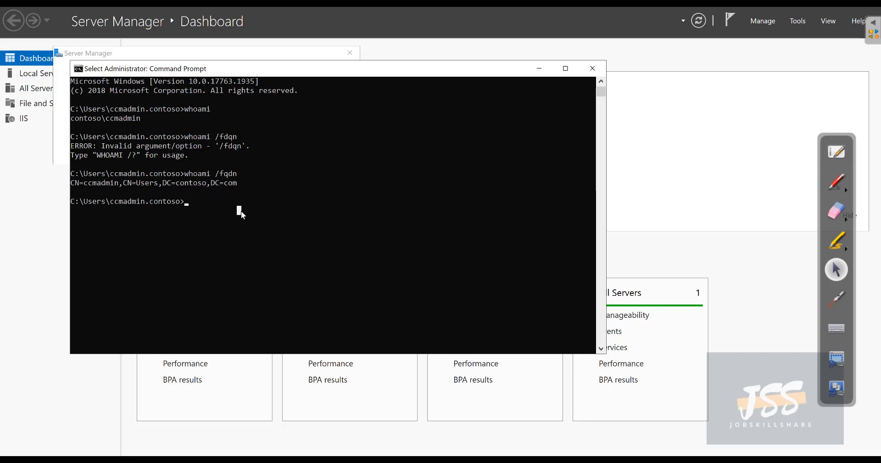
Step: Run echo %logonserver% to confirm \\demodc01, then minimize Server Manager
type("echo ")
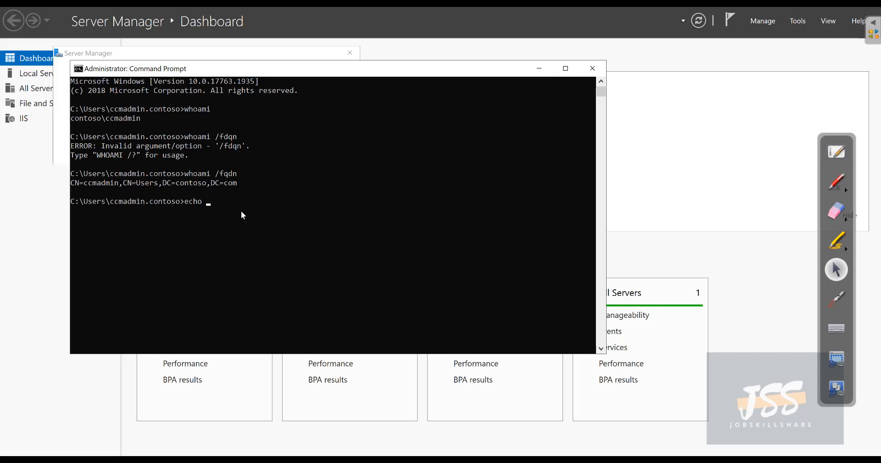
type("%logonserver%")
key("Return")
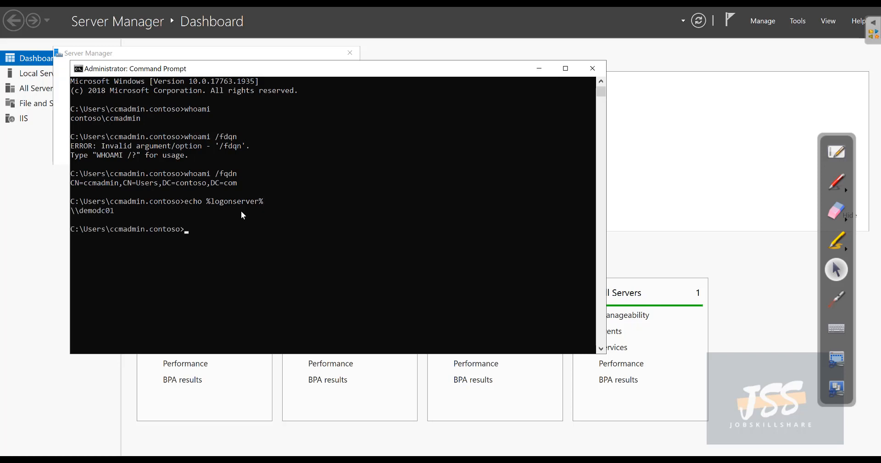
left_click_drag(119, 213, 91, 214)
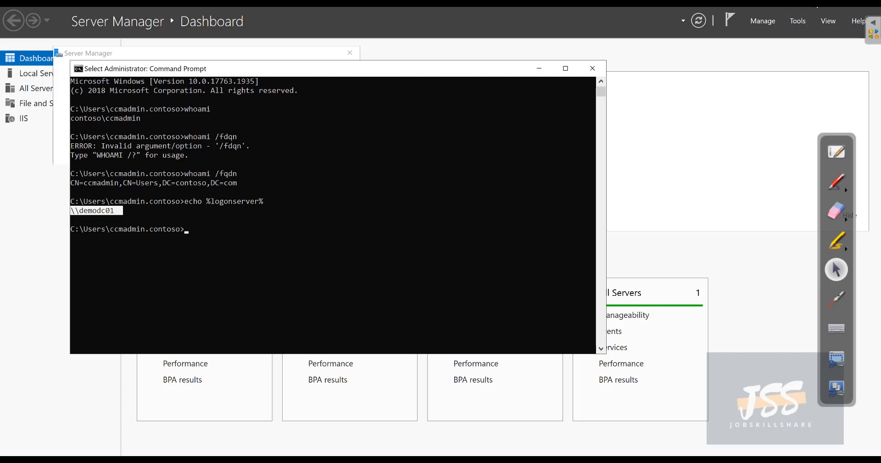
left_click(816, 3)
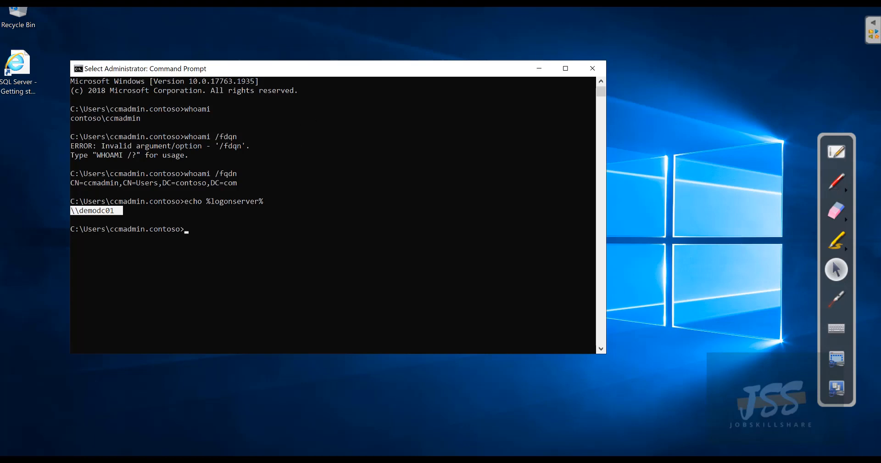
Step: Launch Configuration Manager Console from the Microsoft Endpoint Manager group, declining the version update
left_click(10, 461)
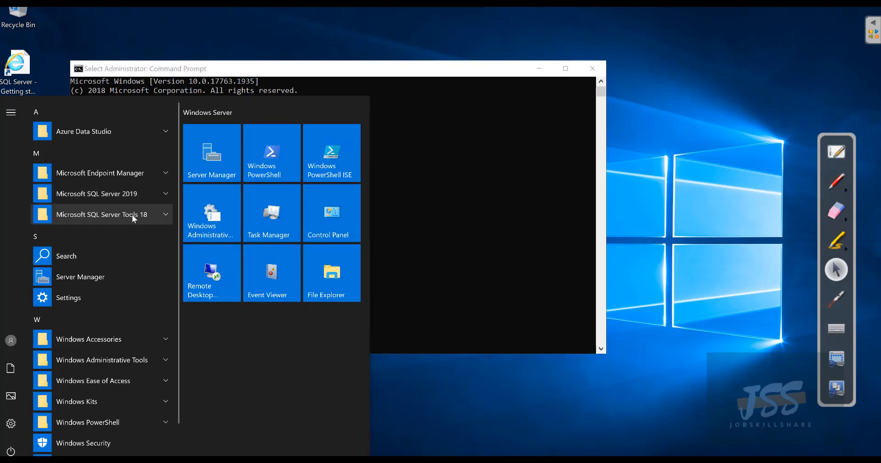
scroll(135, 285, "down", 1)
scroll(134, 296, "up", 1)
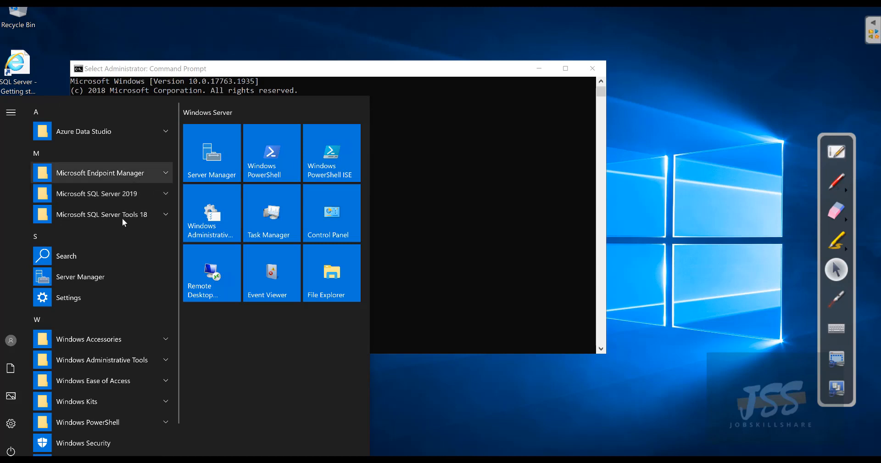
left_click(82, 172)
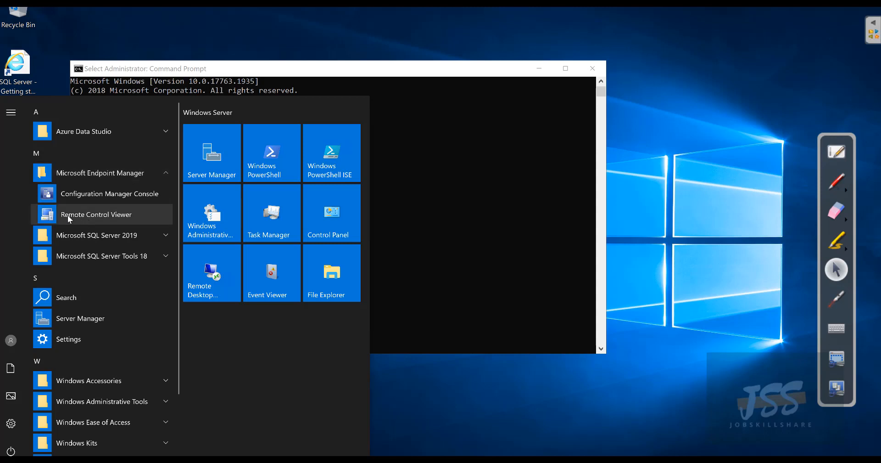
left_click(80, 195)
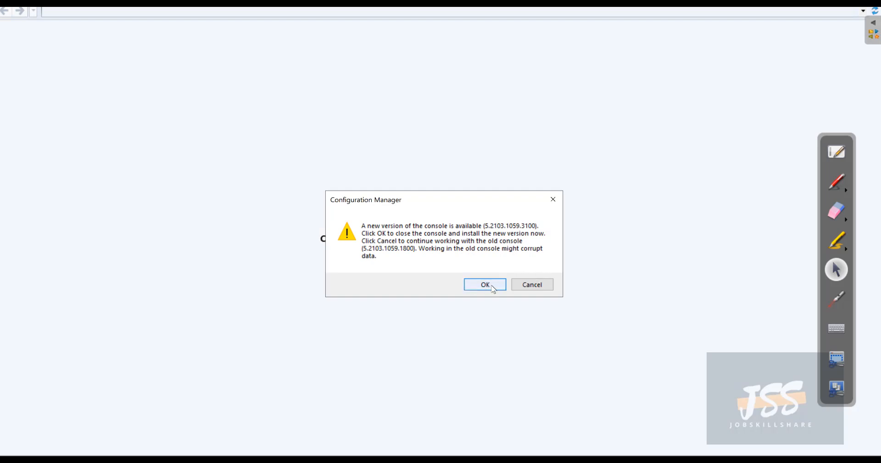
left_click(531, 287)
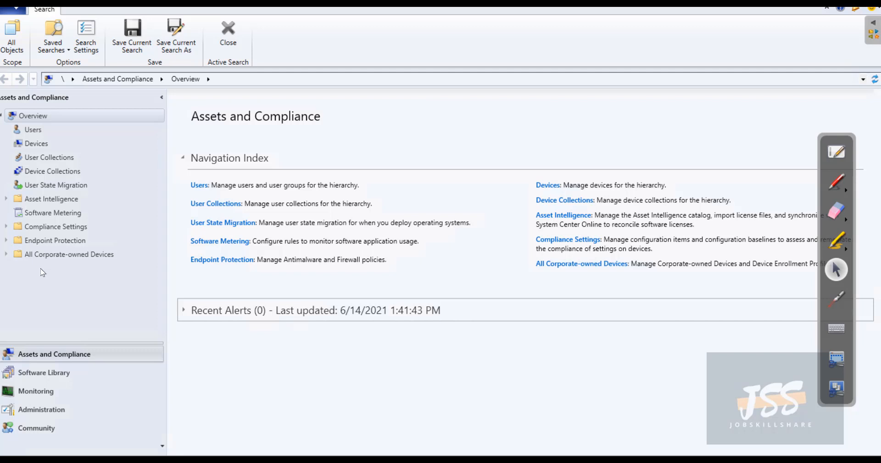
Step: Try Remote Control on democl01, dismiss the failure, then open Administration with Cloud Services expanded
left_click(44, 145)
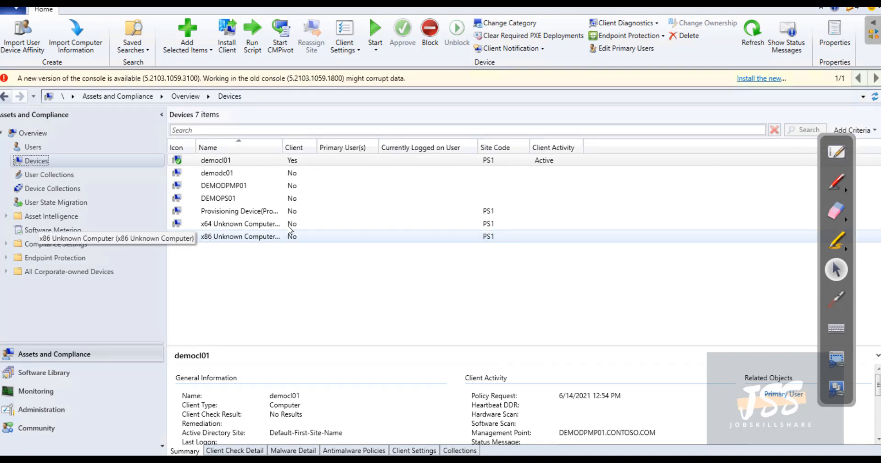
right_click(215, 161)
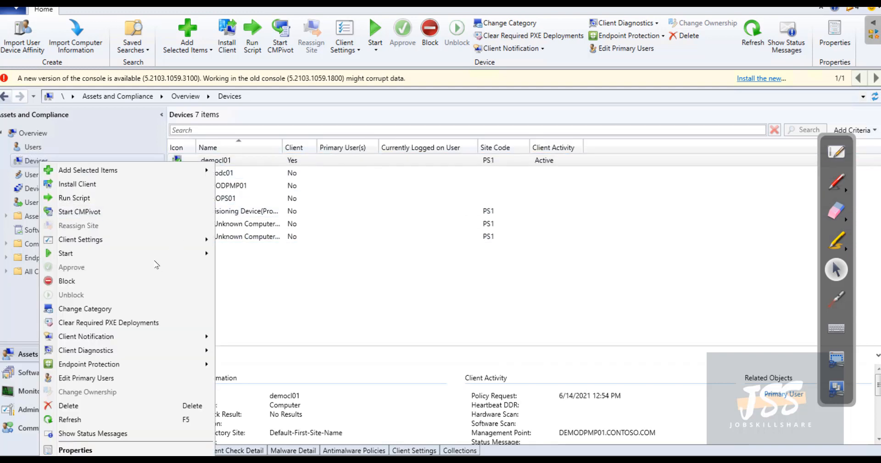
mouse_move(159, 256)
left_click(242, 268)
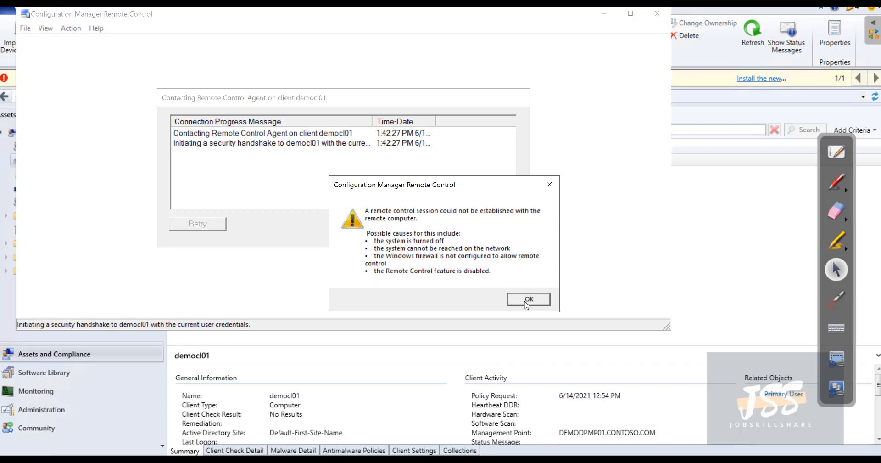
left_click(528, 301)
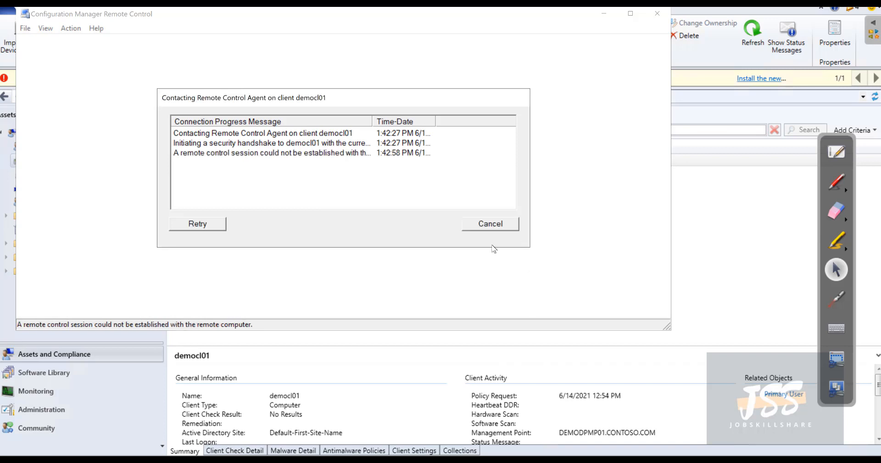
left_click(507, 225)
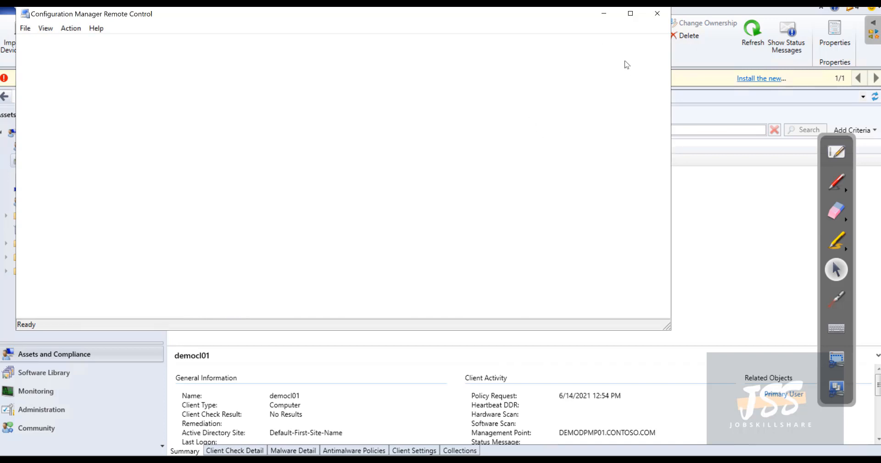
left_click(657, 13)
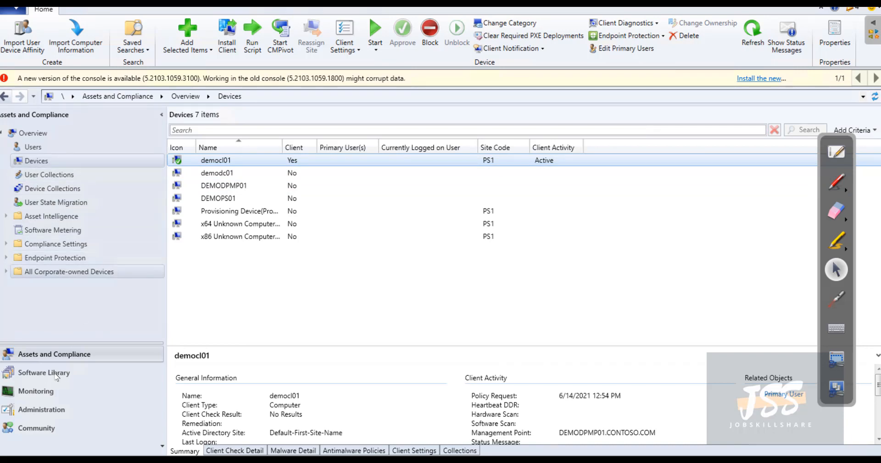
left_click(51, 410)
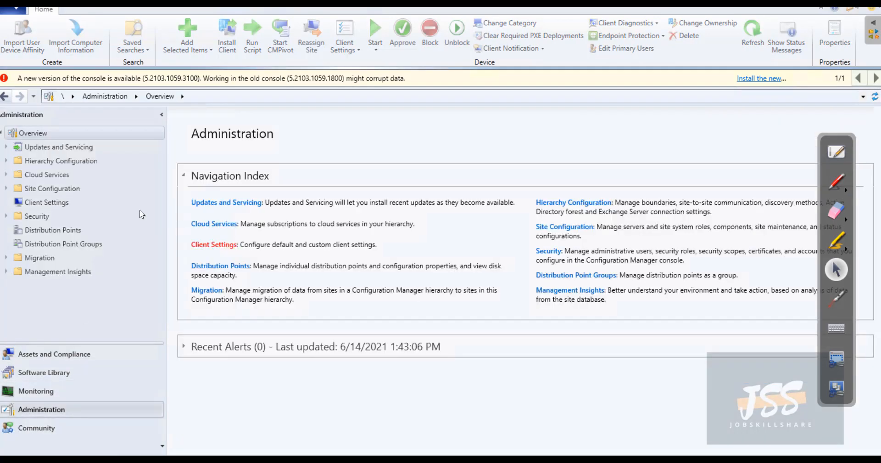
left_click(6, 175)
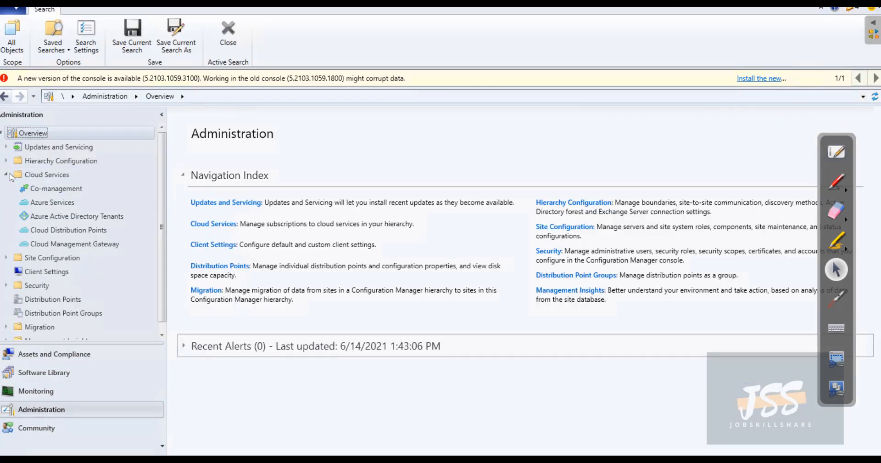